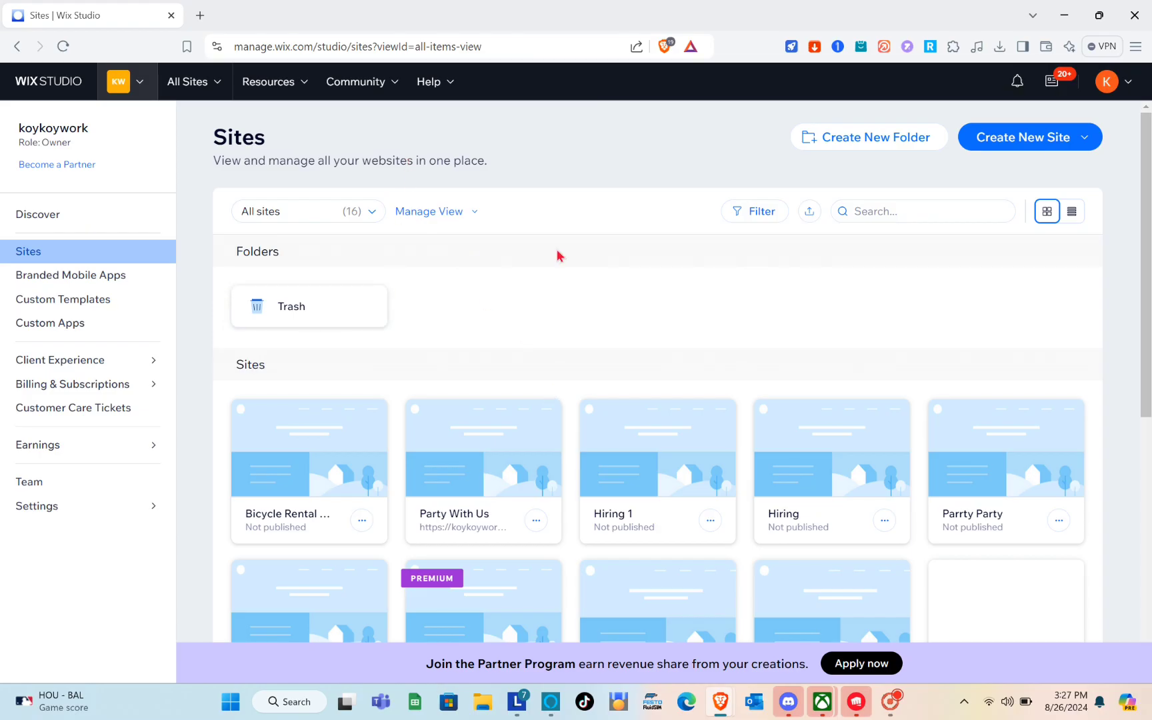
From Create New Site, choose Use Wix Editor to open the site-creation tab
left_click(1133, 98)
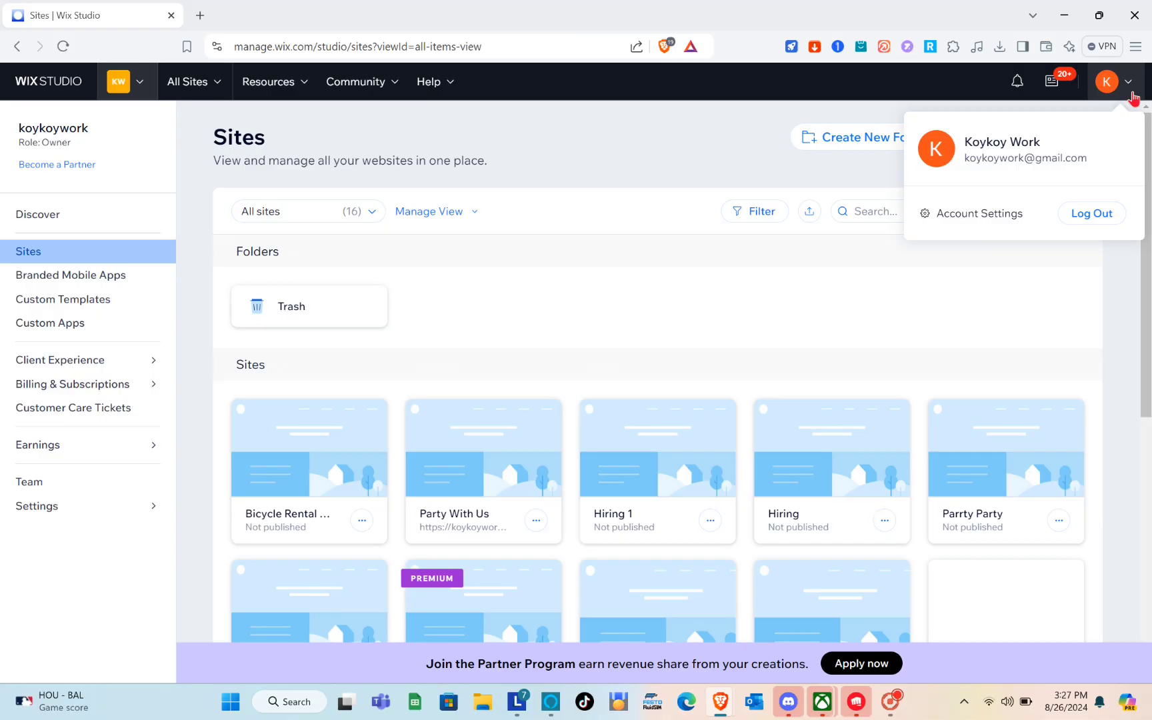
left_click(1133, 98)
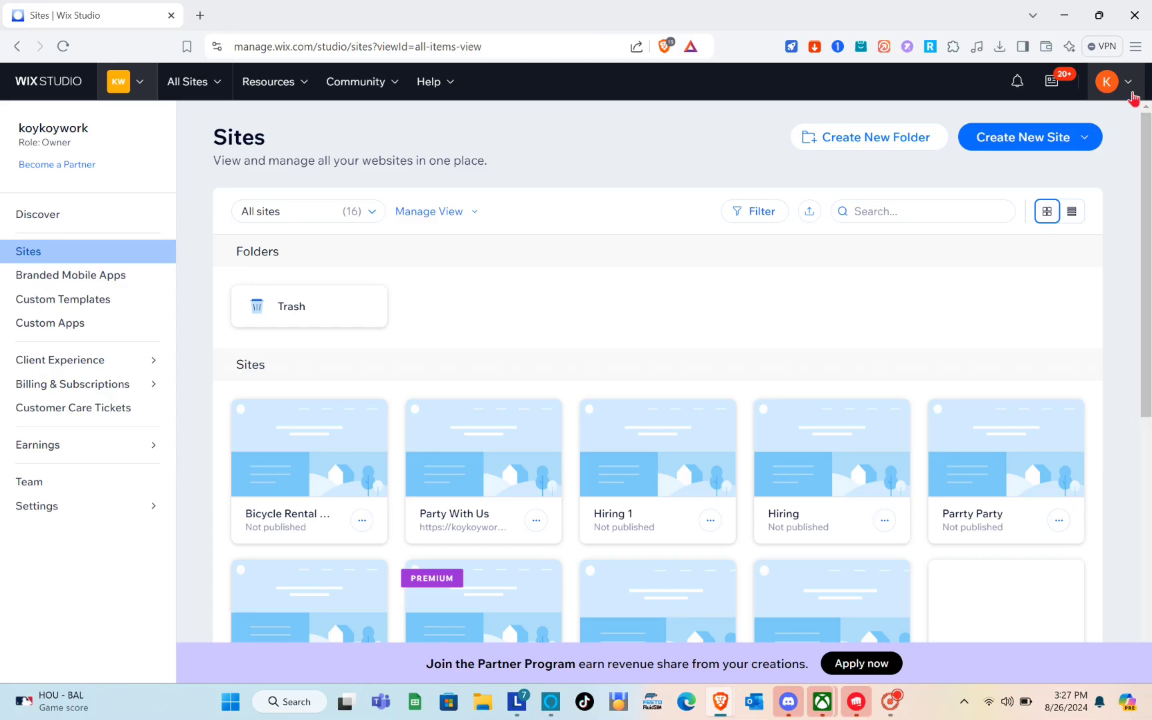
scroll(679, 338, "down", 3)
scroll(680, 337, "up", 3)
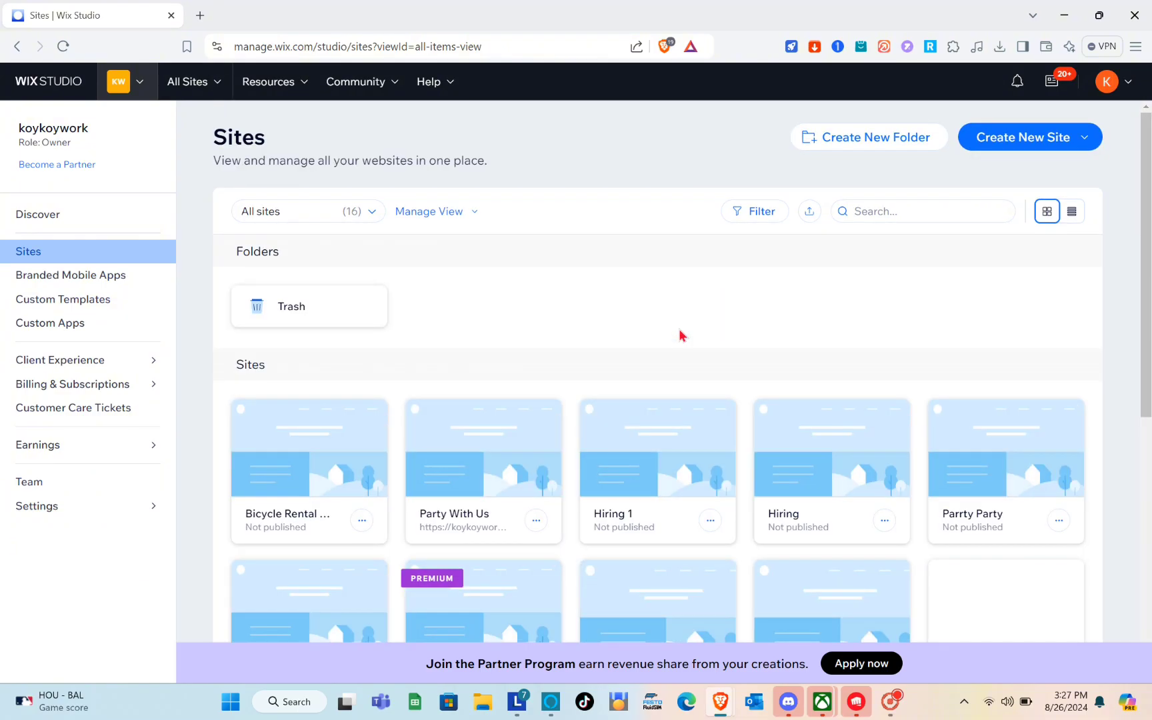
left_click(1043, 137)
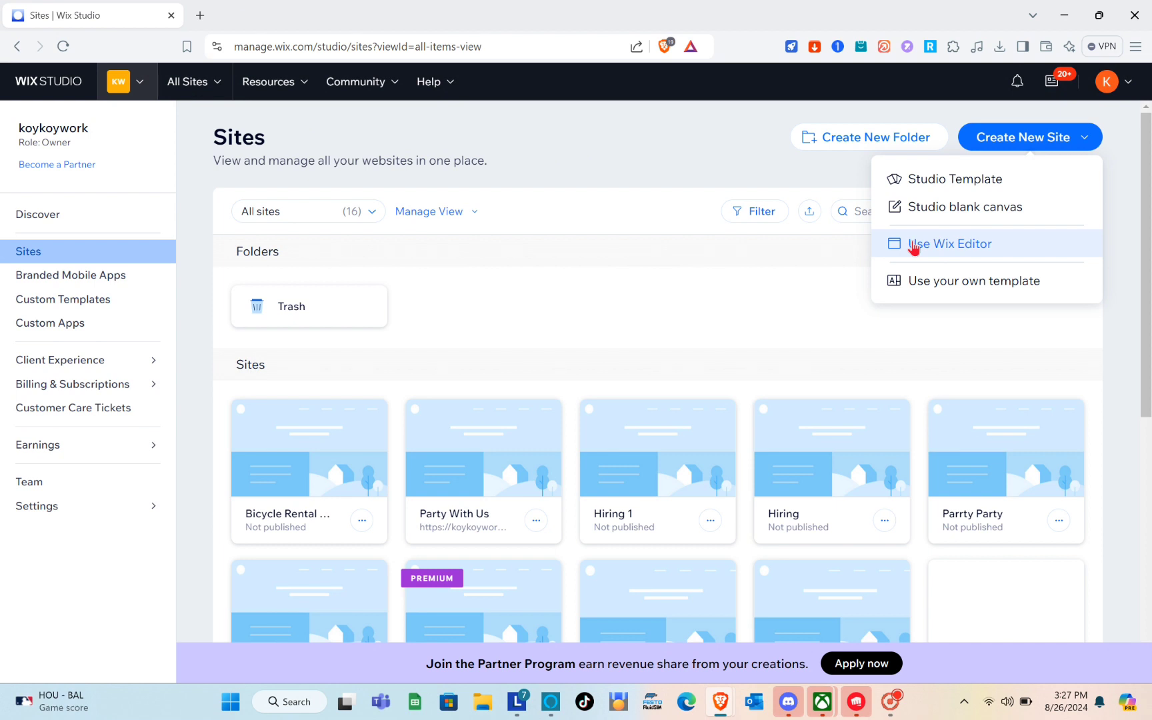
left_click(913, 245)
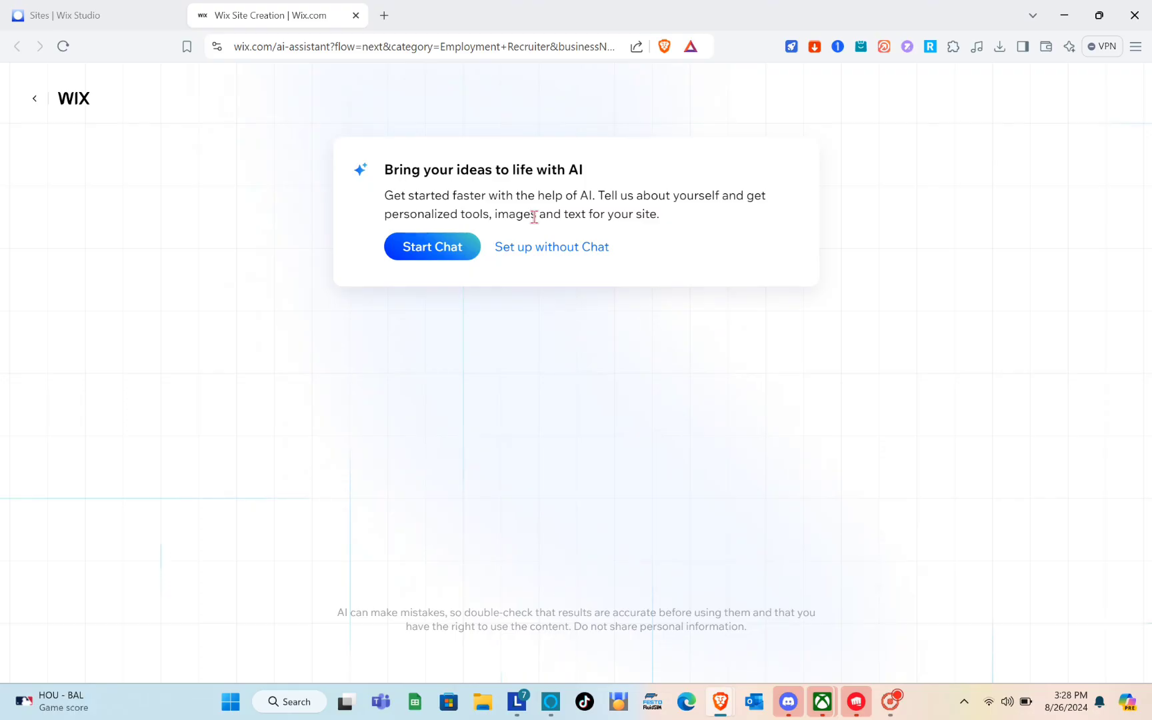
Set up without chat, with the site type set to Real Estate Agent
left_click(540, 257)
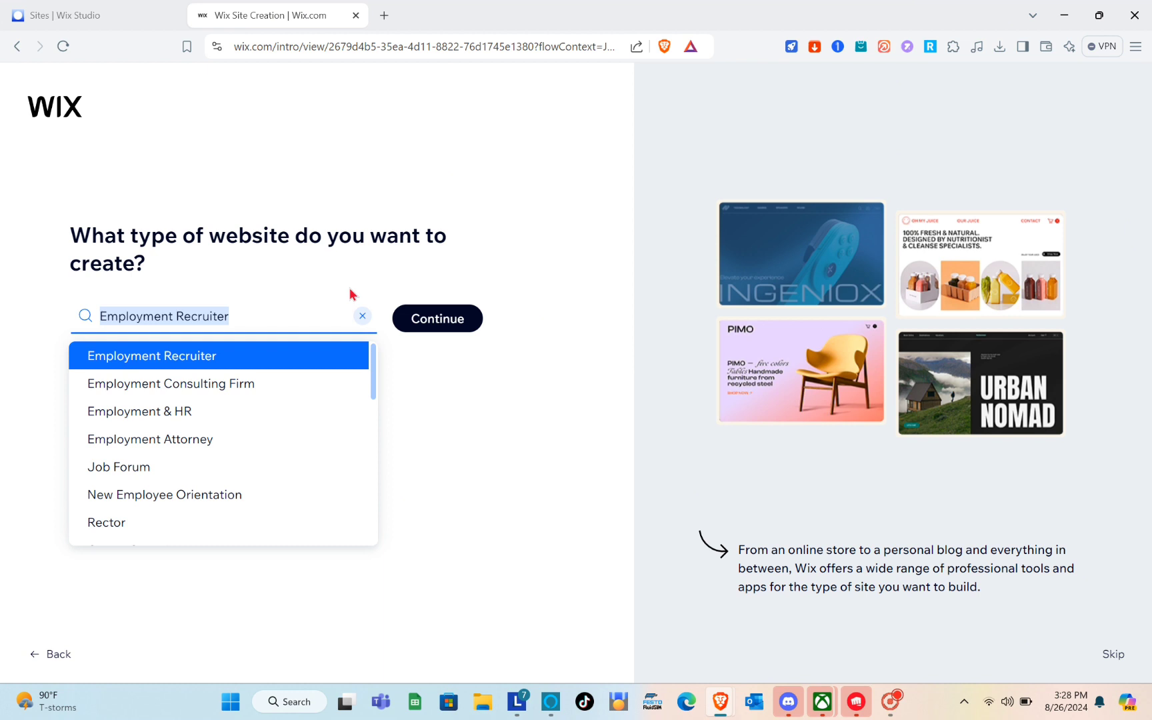
type("R")
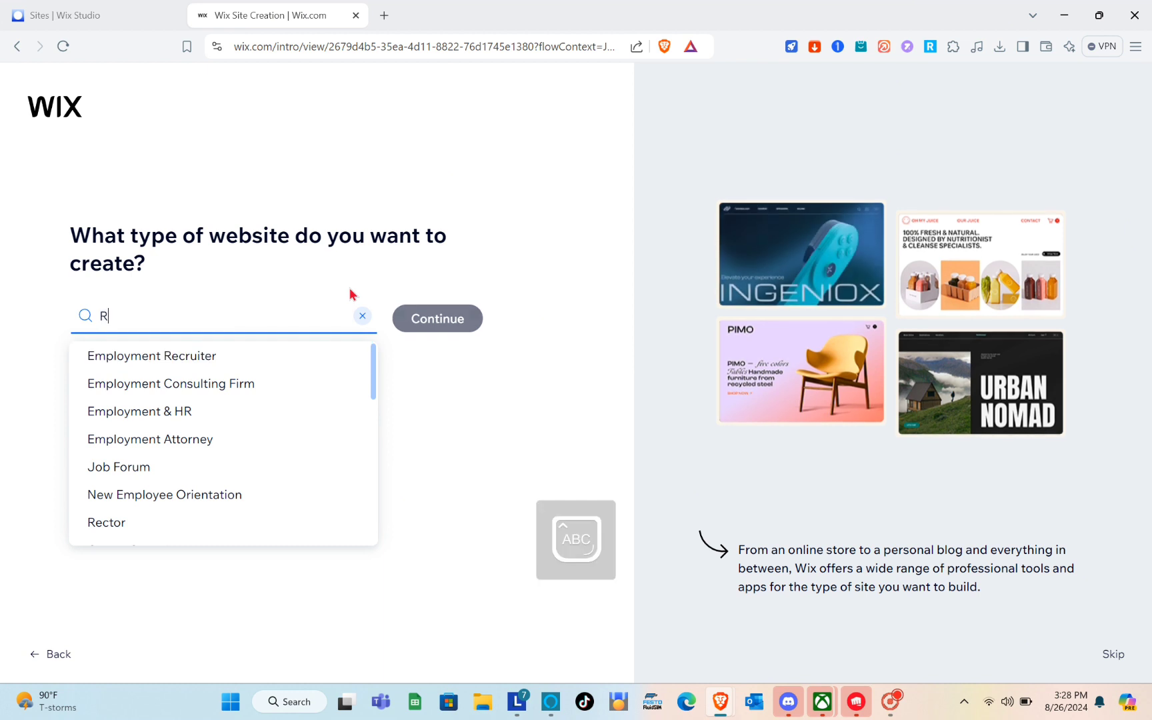
type("eal Es")
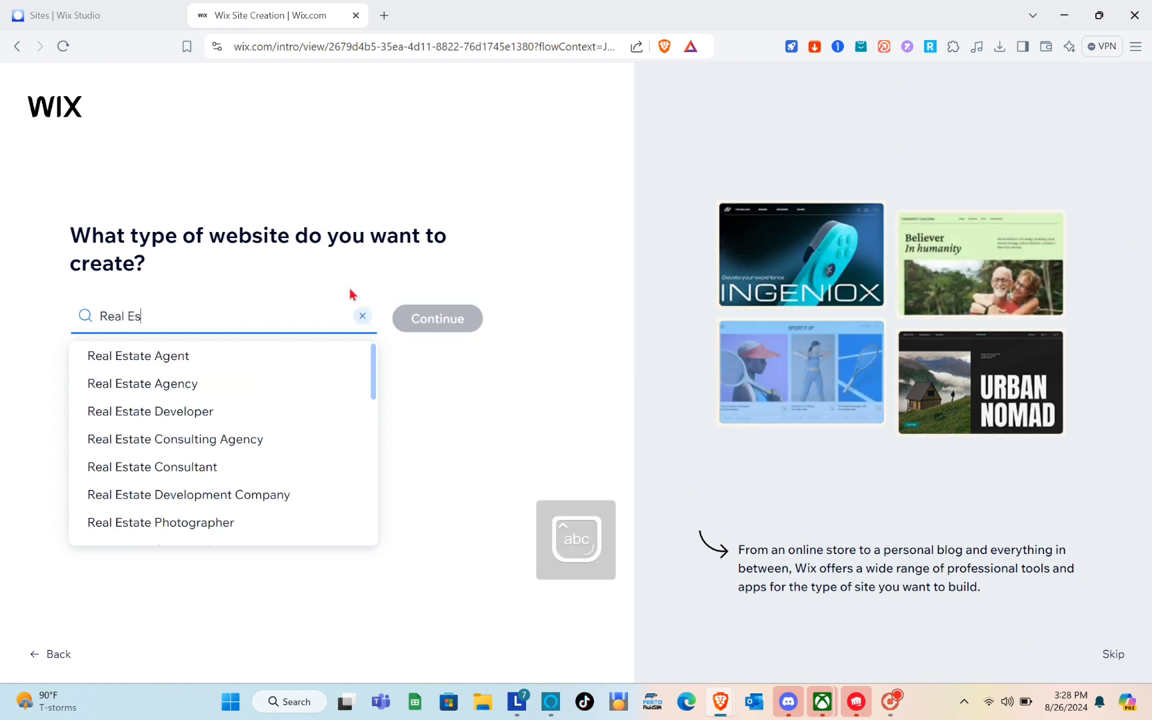
type("tate")
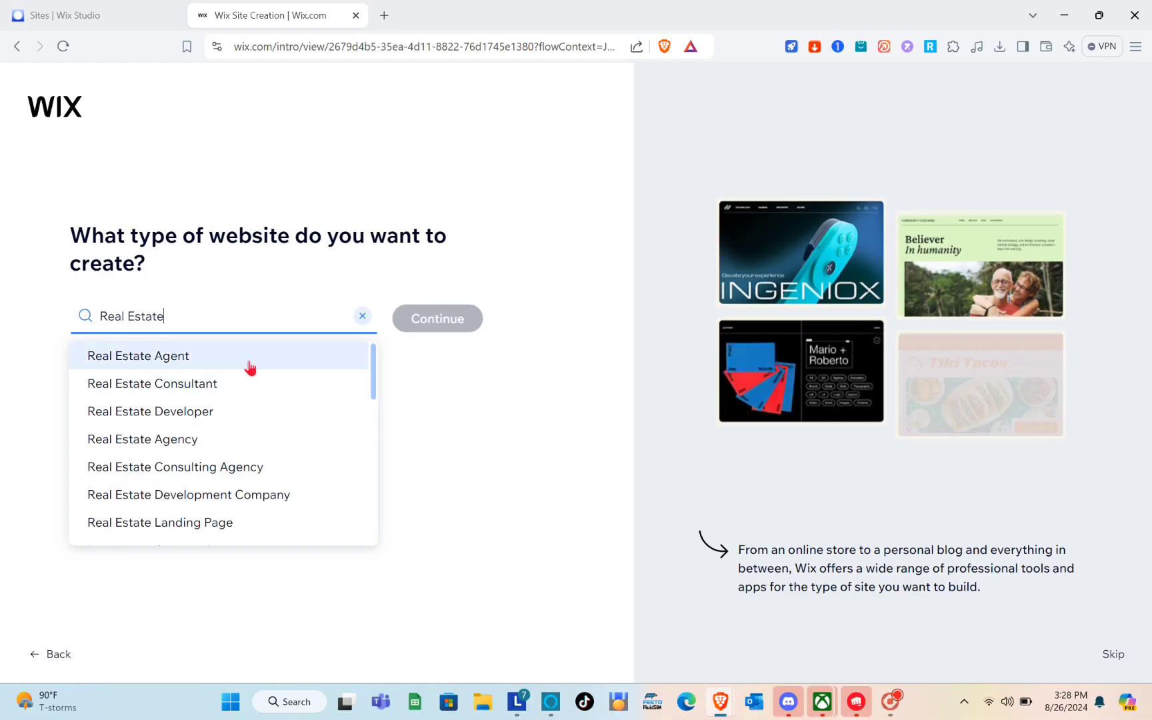
left_click(250, 365)
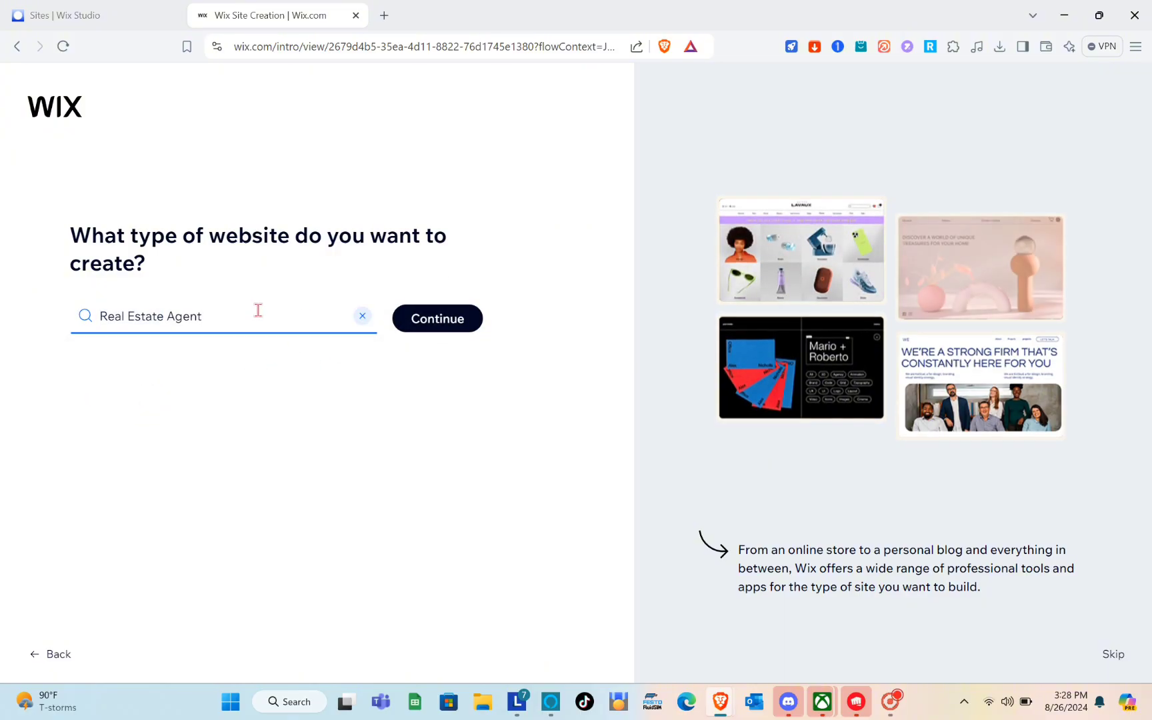
key("BackSpace")
key("BackSpace")
key("BackSpace")
key("BackSpace")
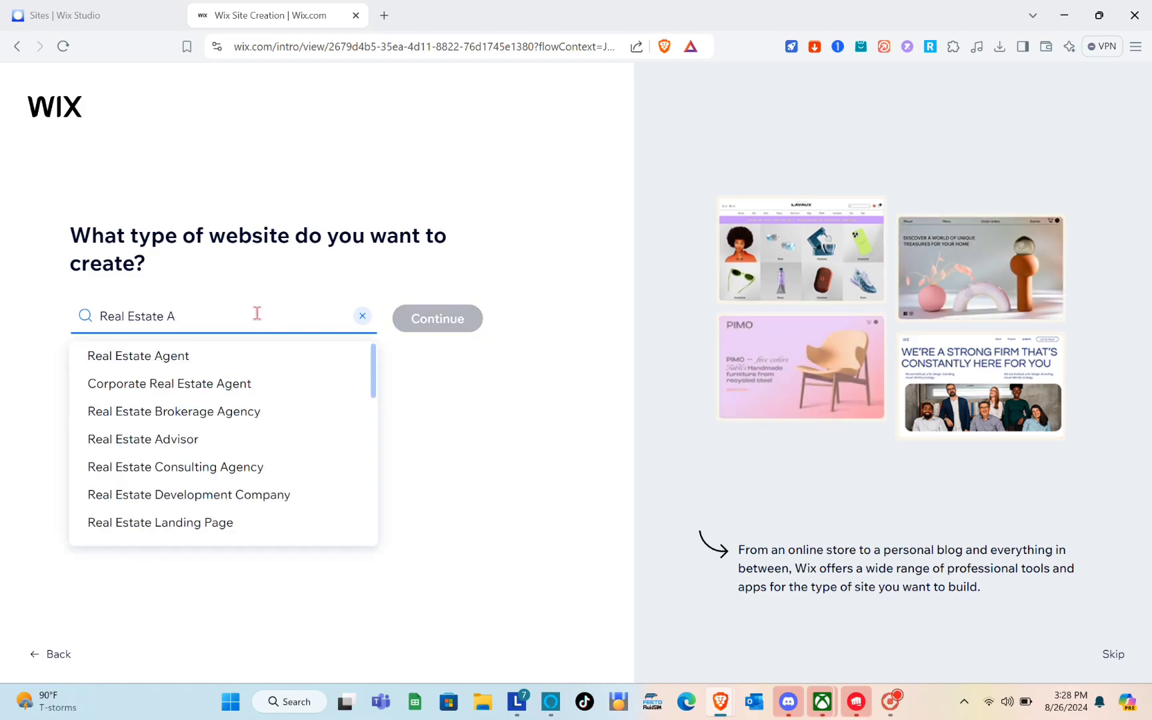
key("BackSpace")
key("BackSpace")
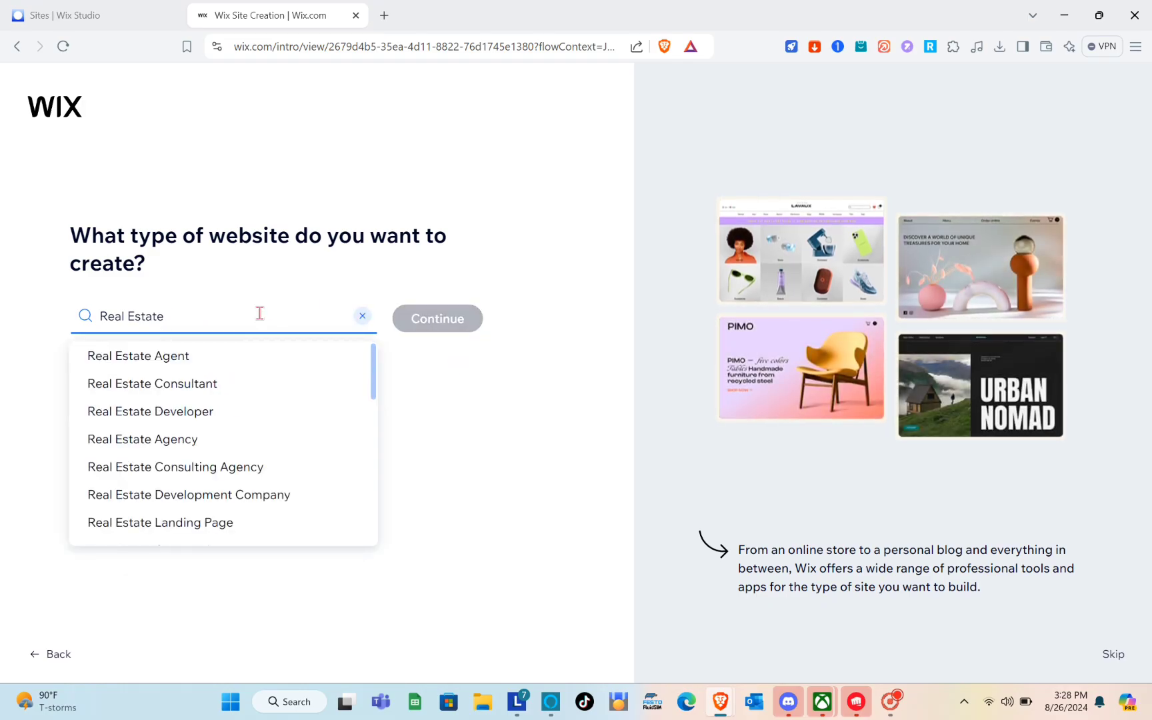
key("ctrl+a")
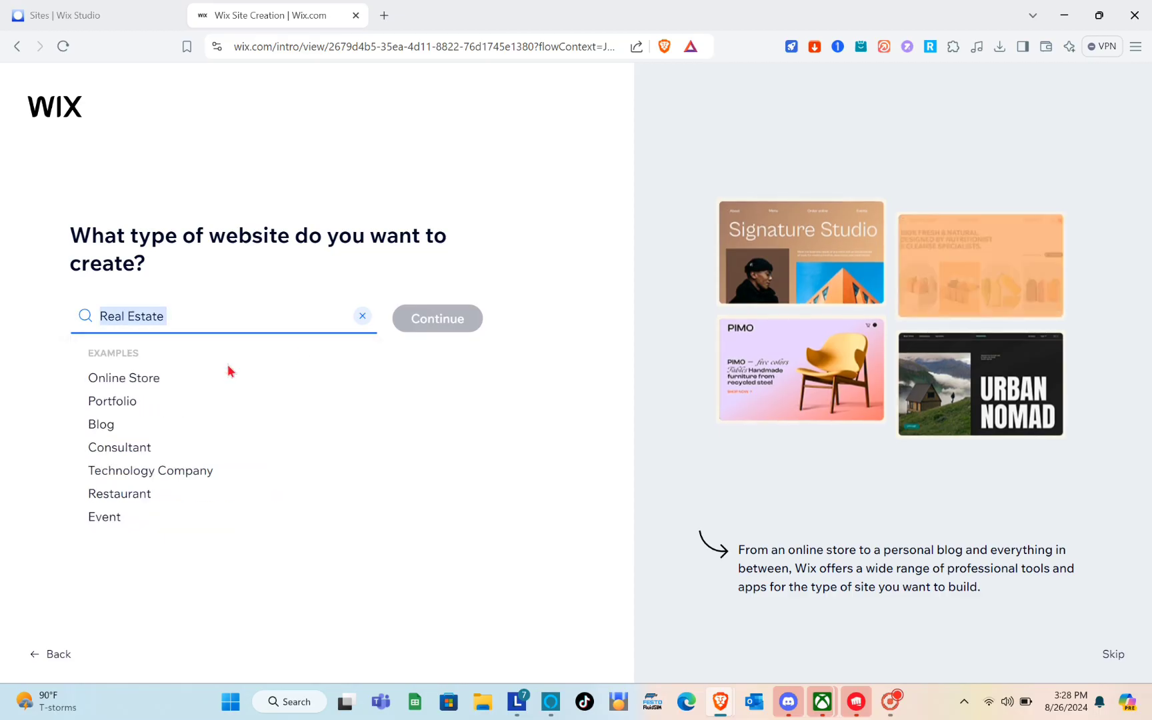
type("Real Estate Agent")
left_click(414, 328)
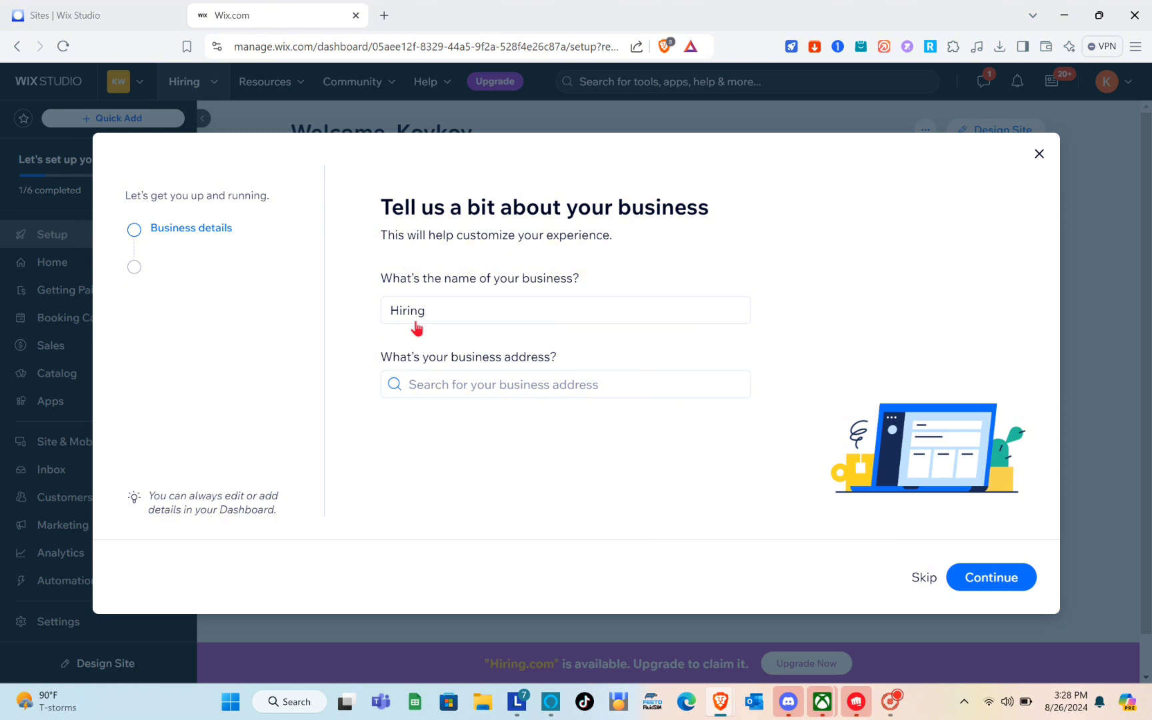
Replace the business name Hiring with 'Real estate' and continue
left_click(441, 313)
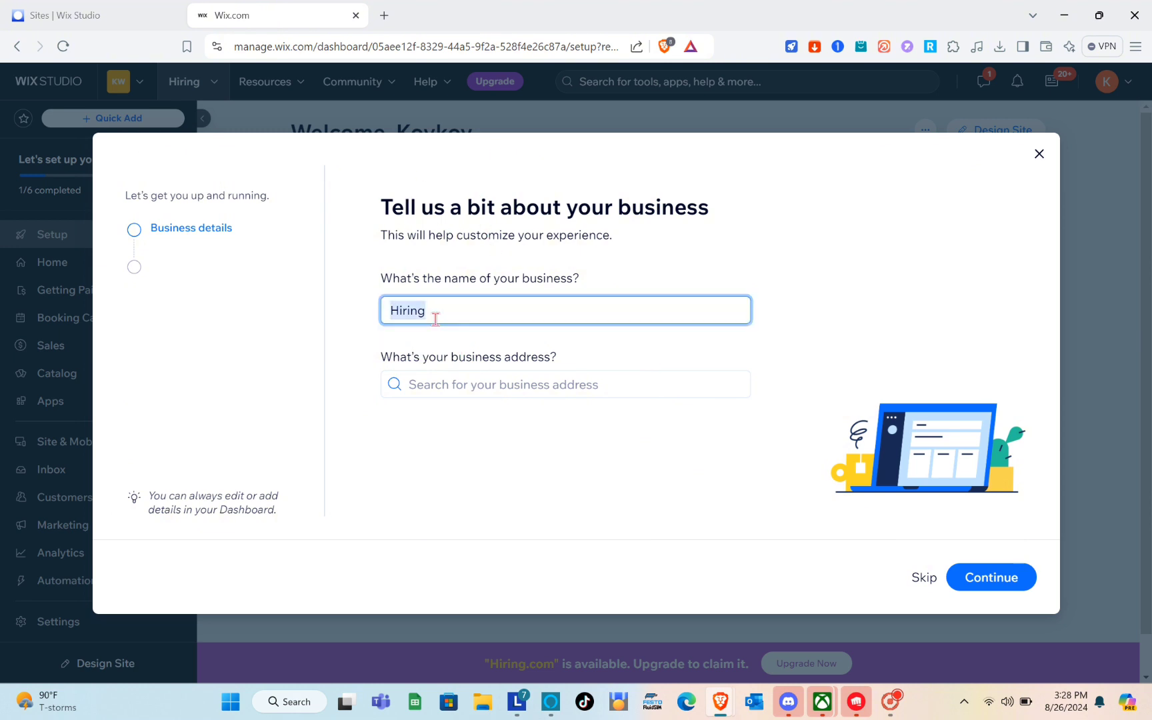
type("Rea")
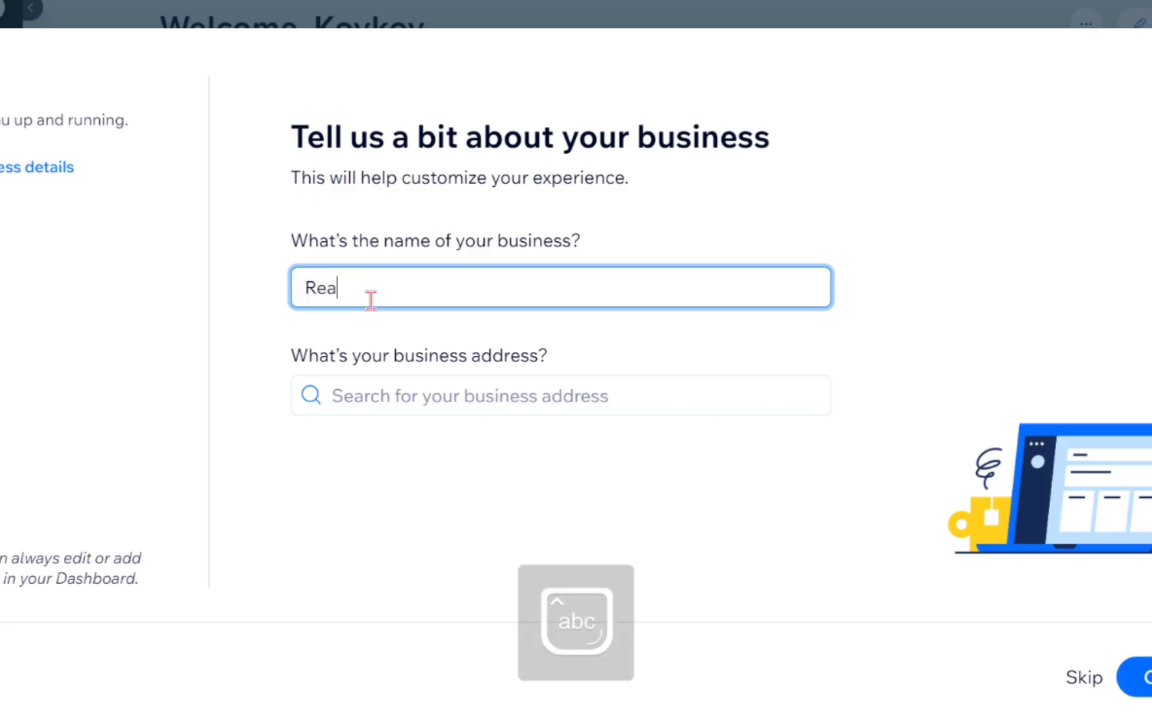
type("l estate")
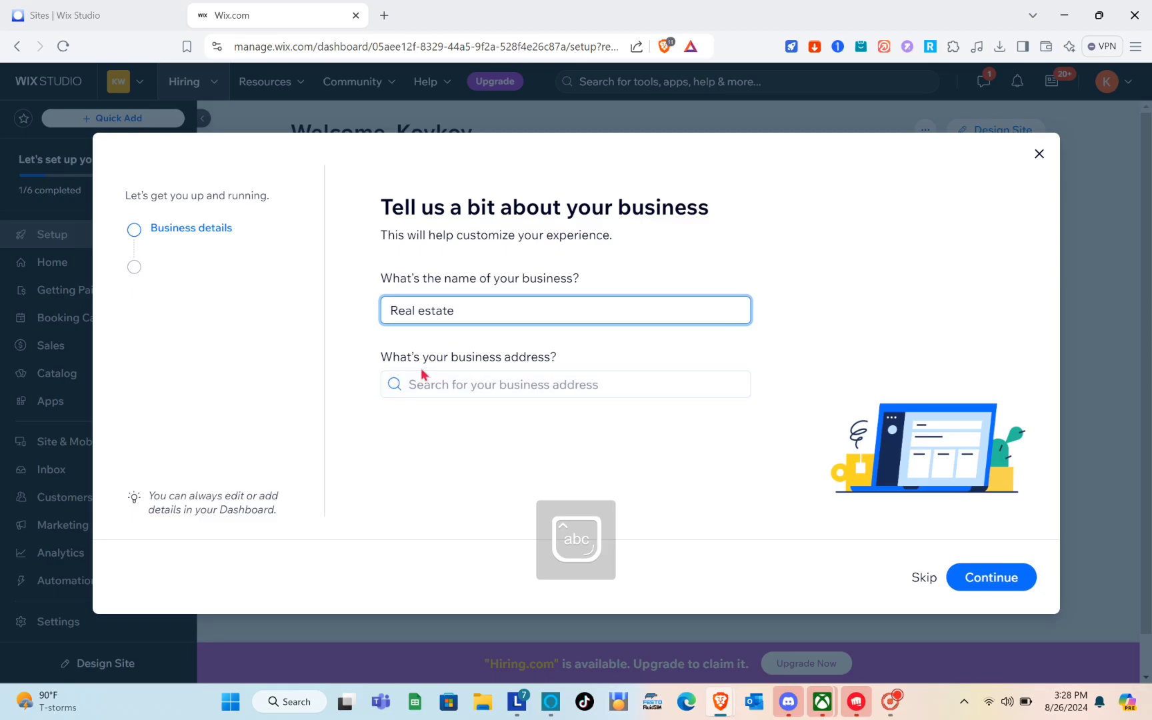
left_click(958, 575)
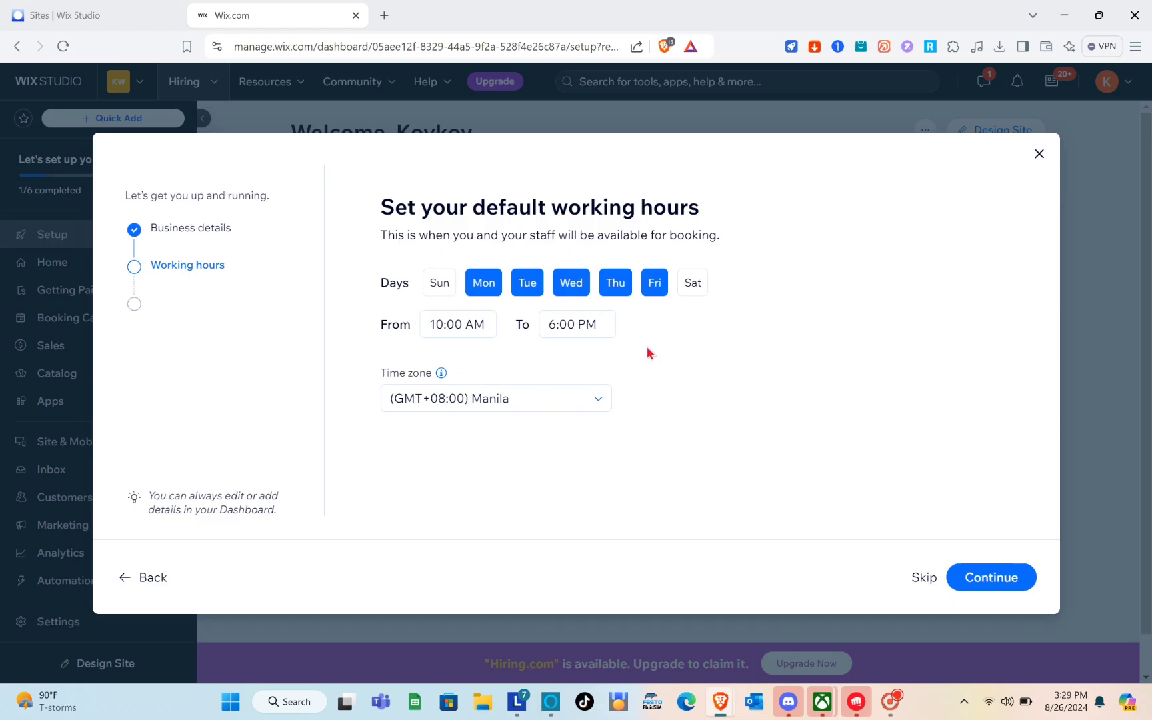
Skip the Working hours and suggested services steps without setting anything
left_click(925, 582)
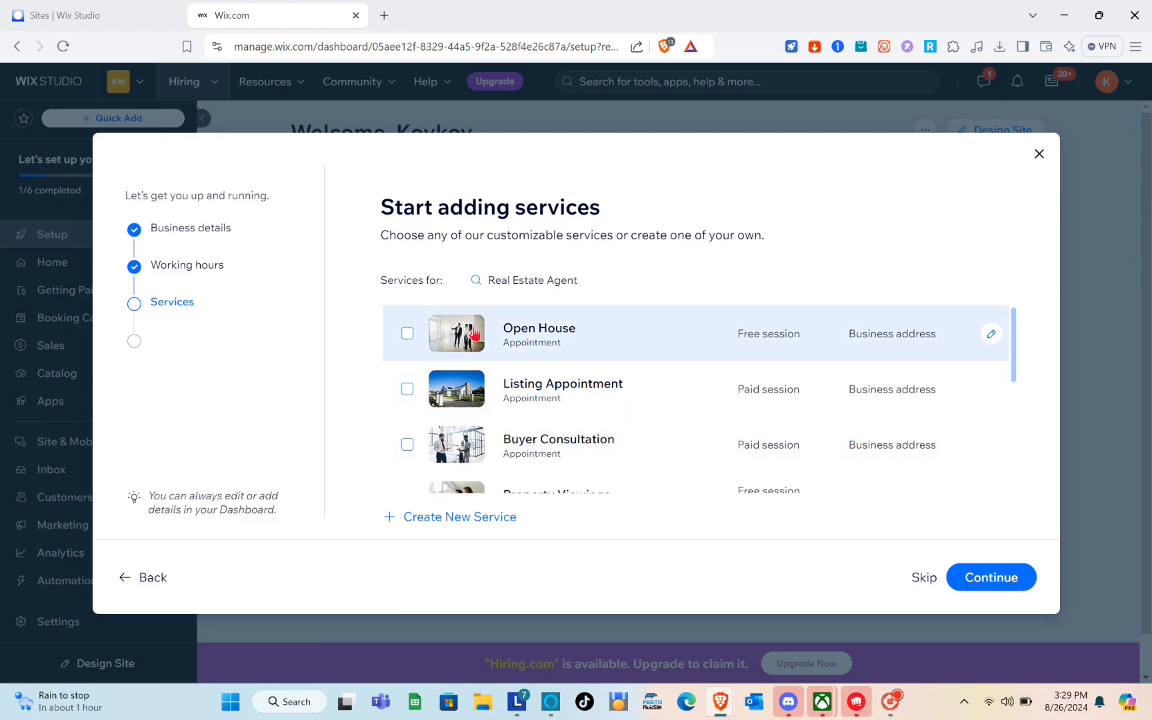
scroll(492, 342, "down", 1)
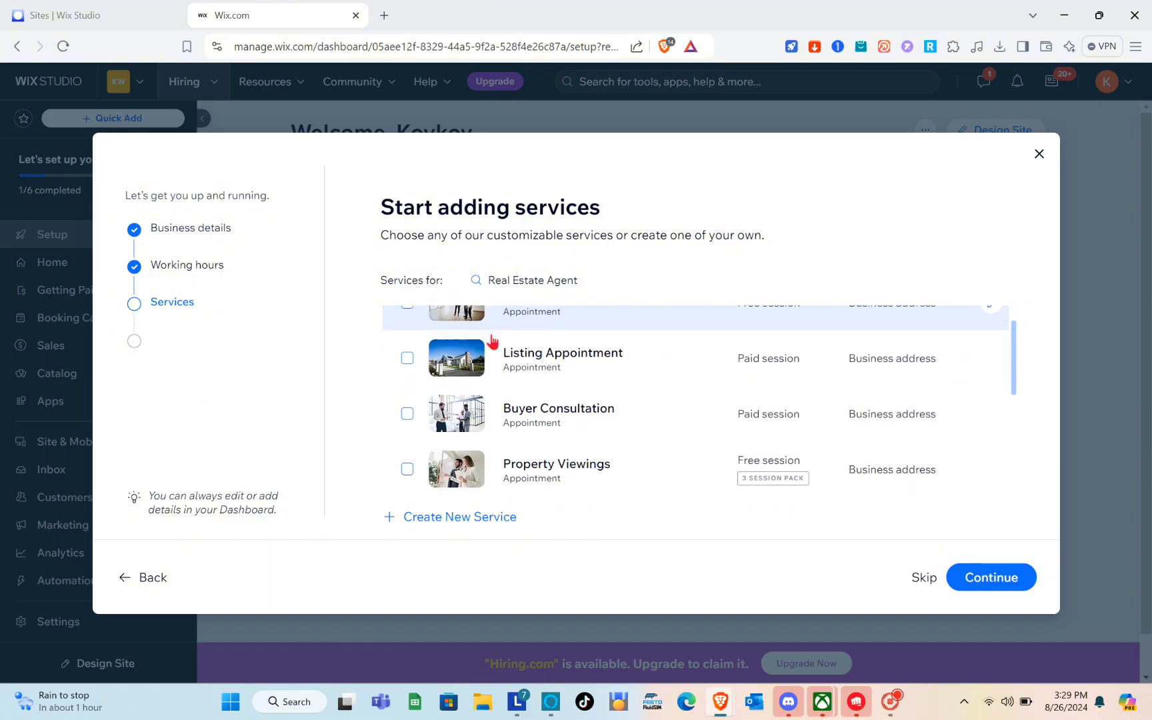
scroll(459, 385, "down", 5)
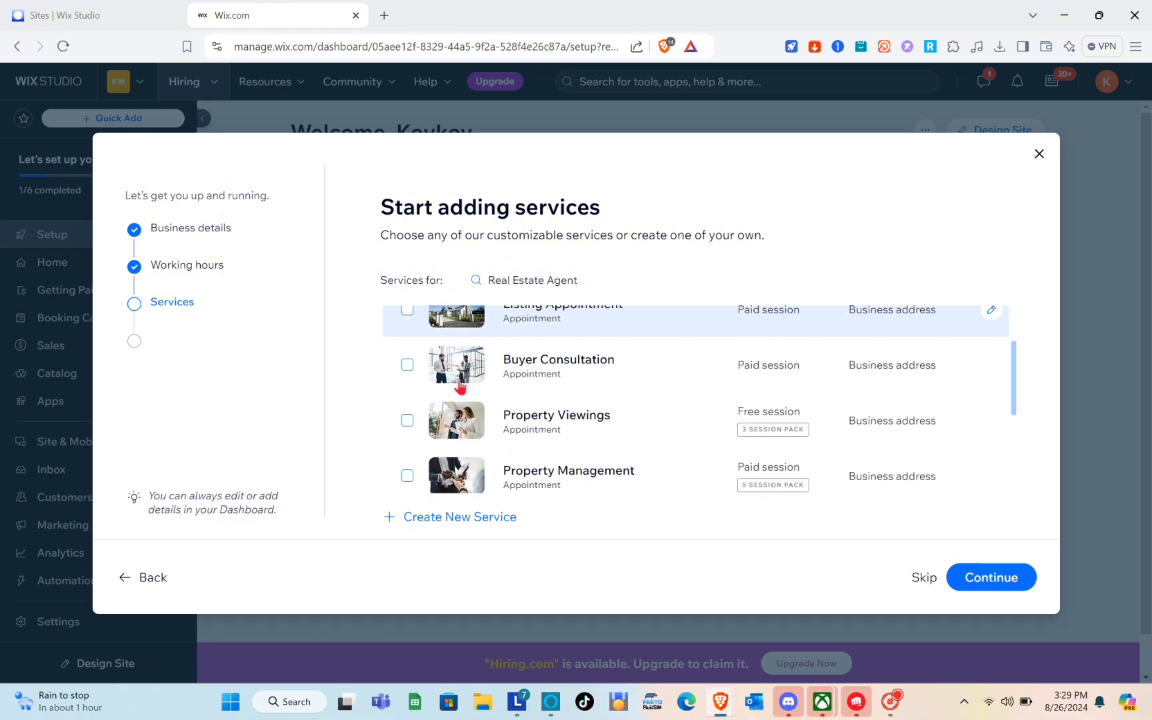
scroll(460, 385, "down", 1)
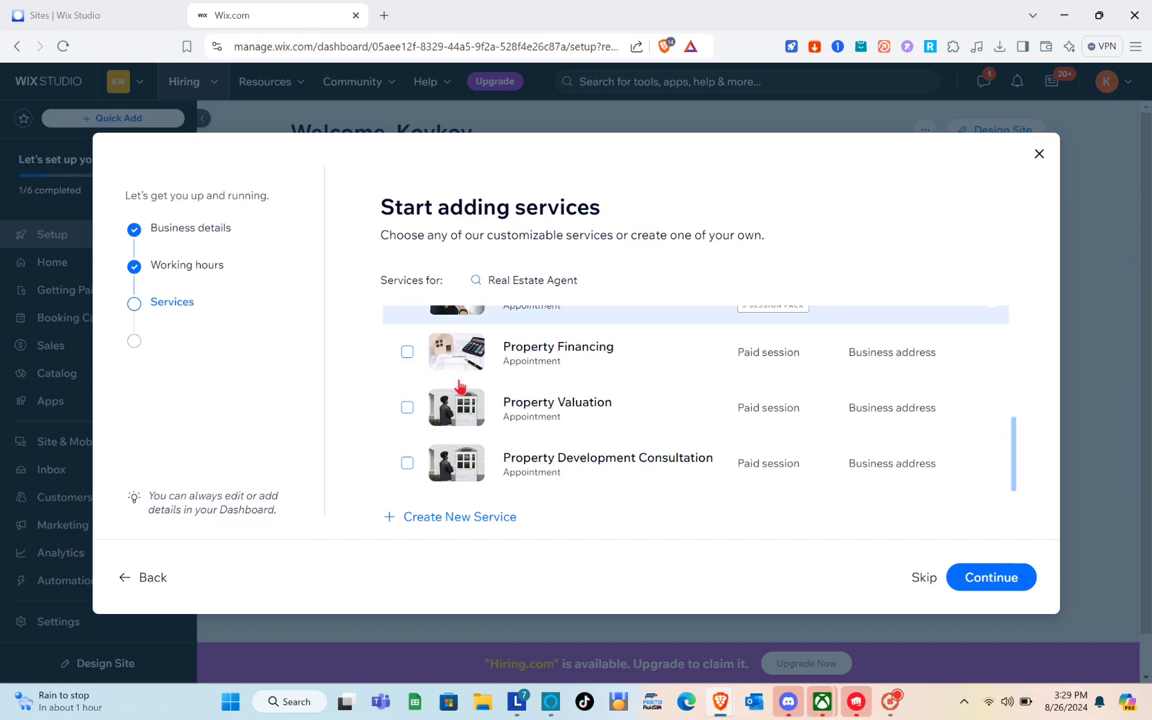
scroll(460, 386, "up", 10)
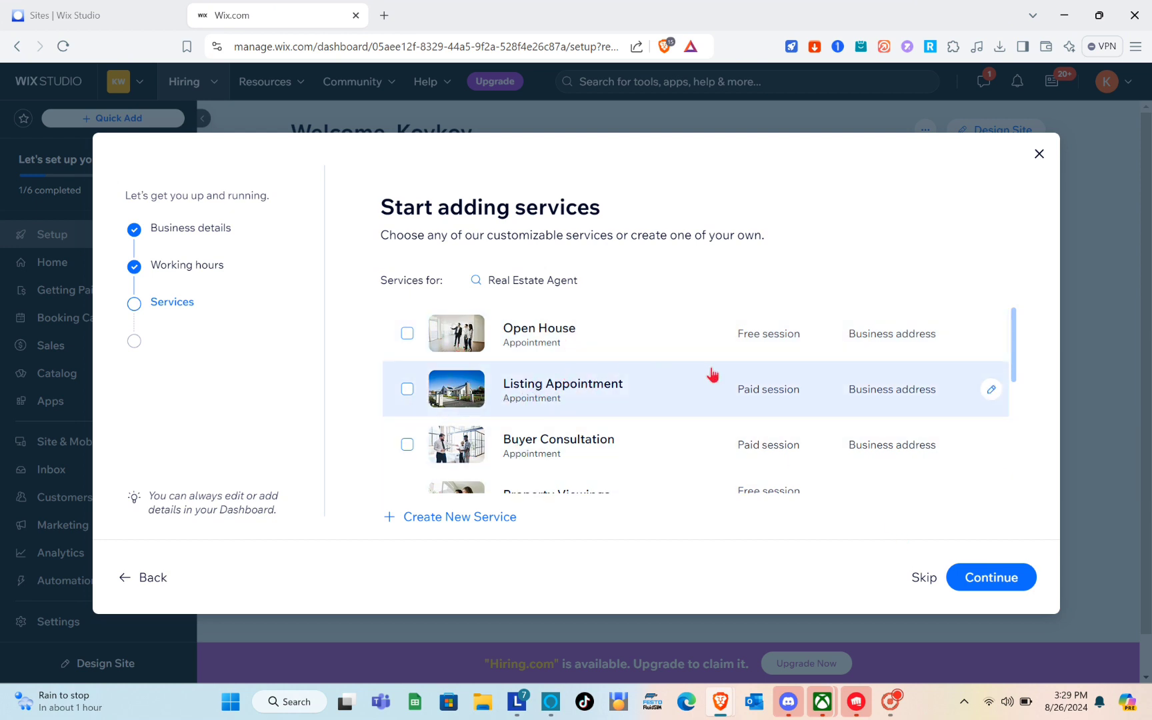
left_click(923, 578)
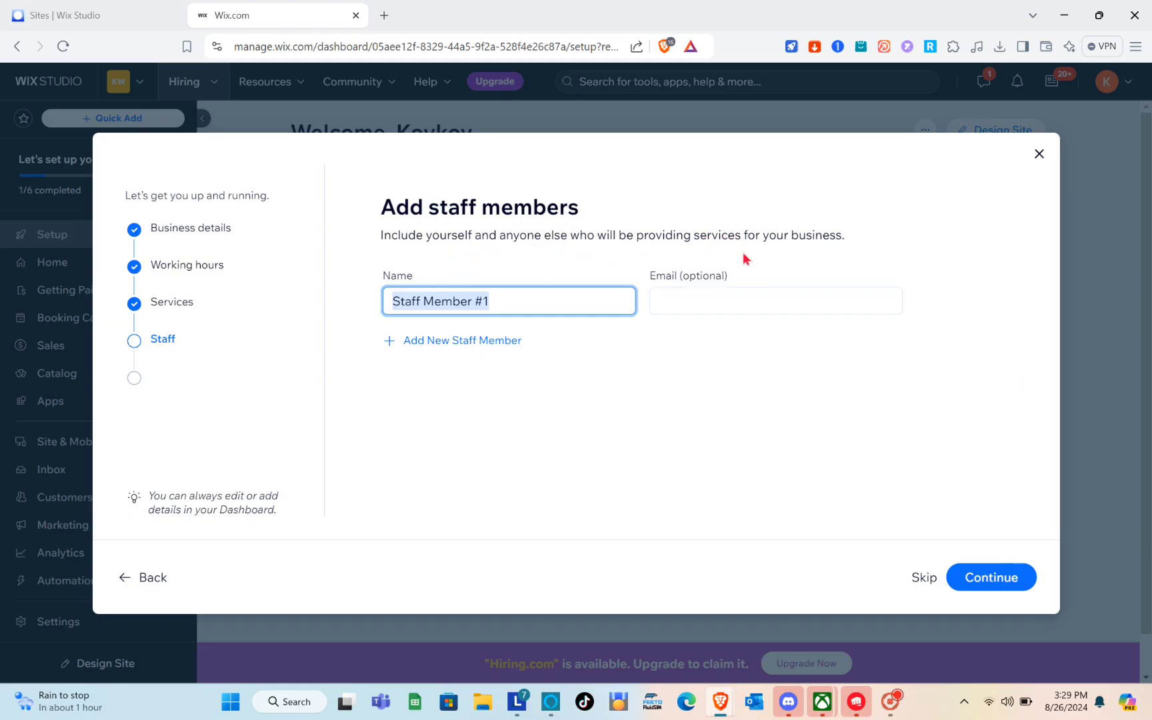
Skip the Staff and Useful tools steps, then continue to the dashboard
left_click(925, 578)
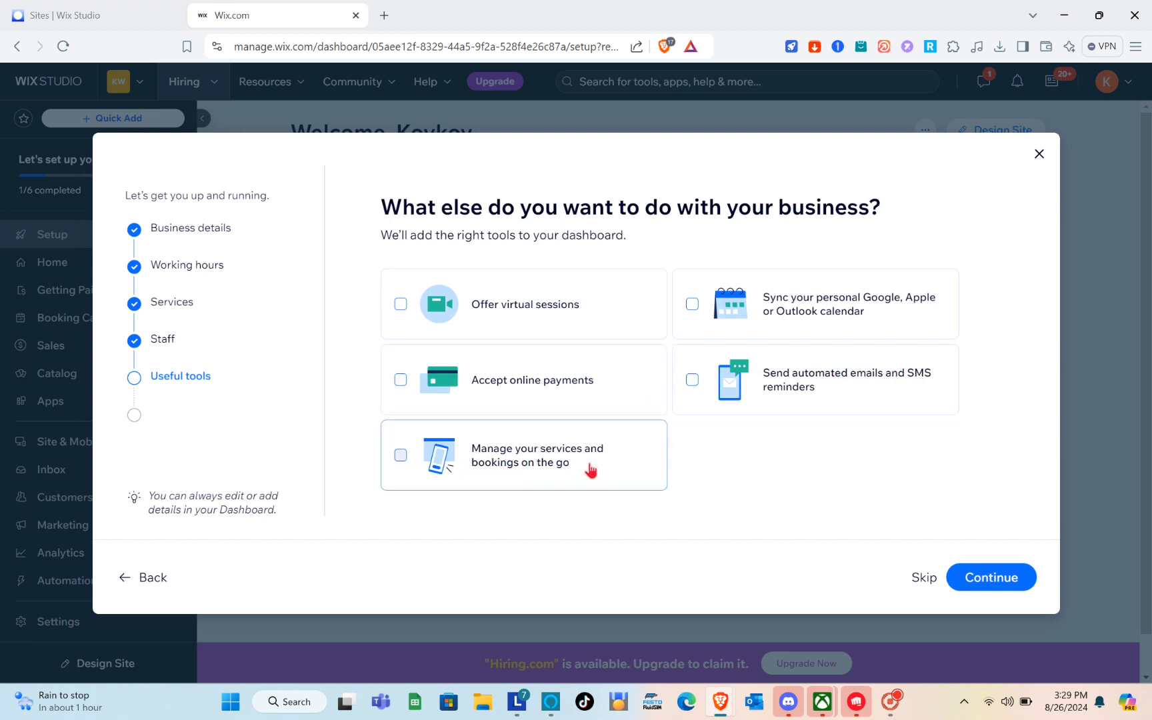
left_click(929, 586)
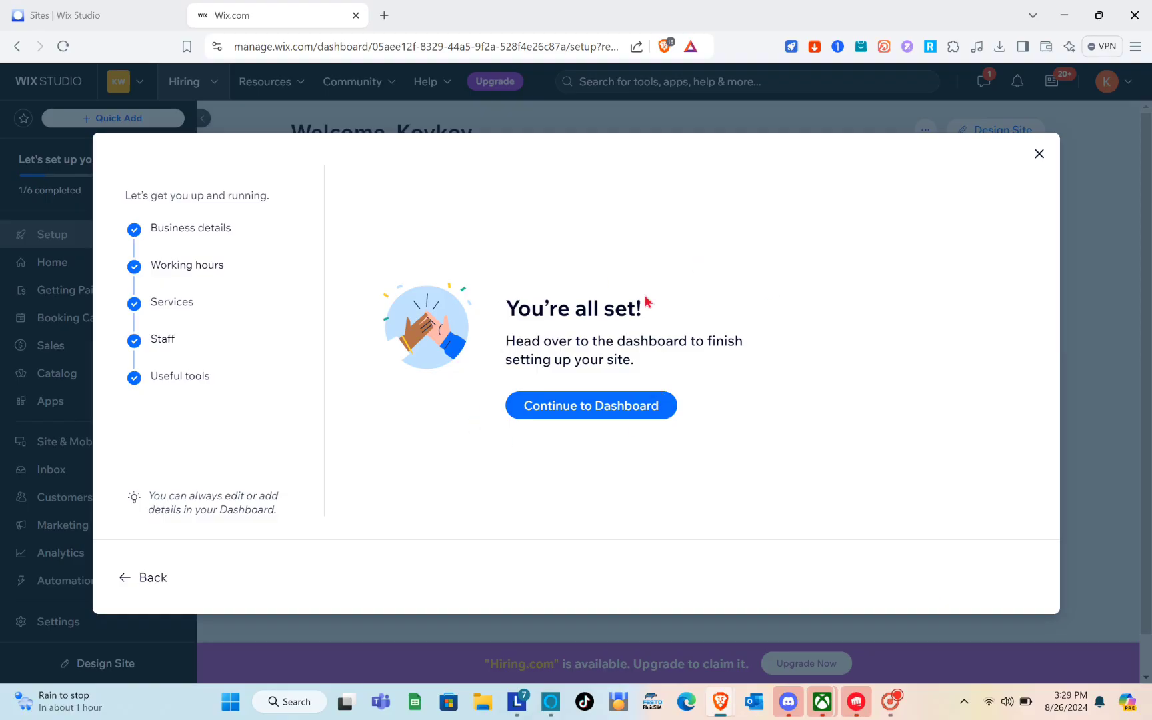
left_click(608, 408)
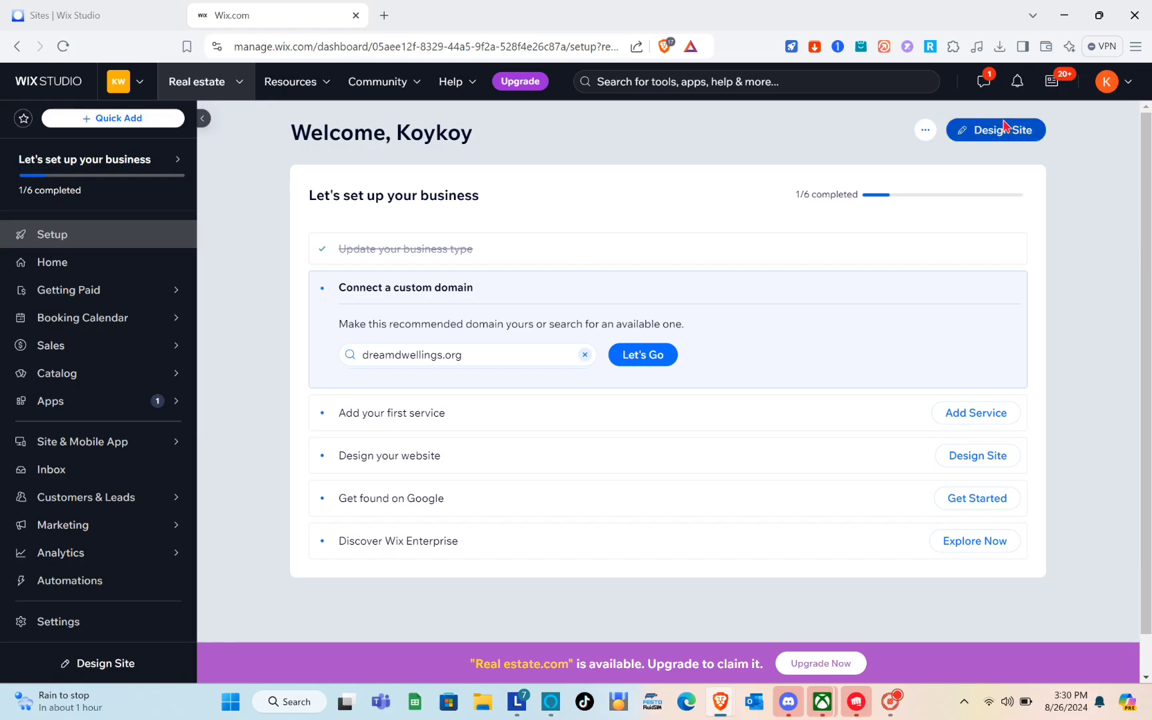
Start designing the site from the dashboard's setup checklist
left_click(976, 194)
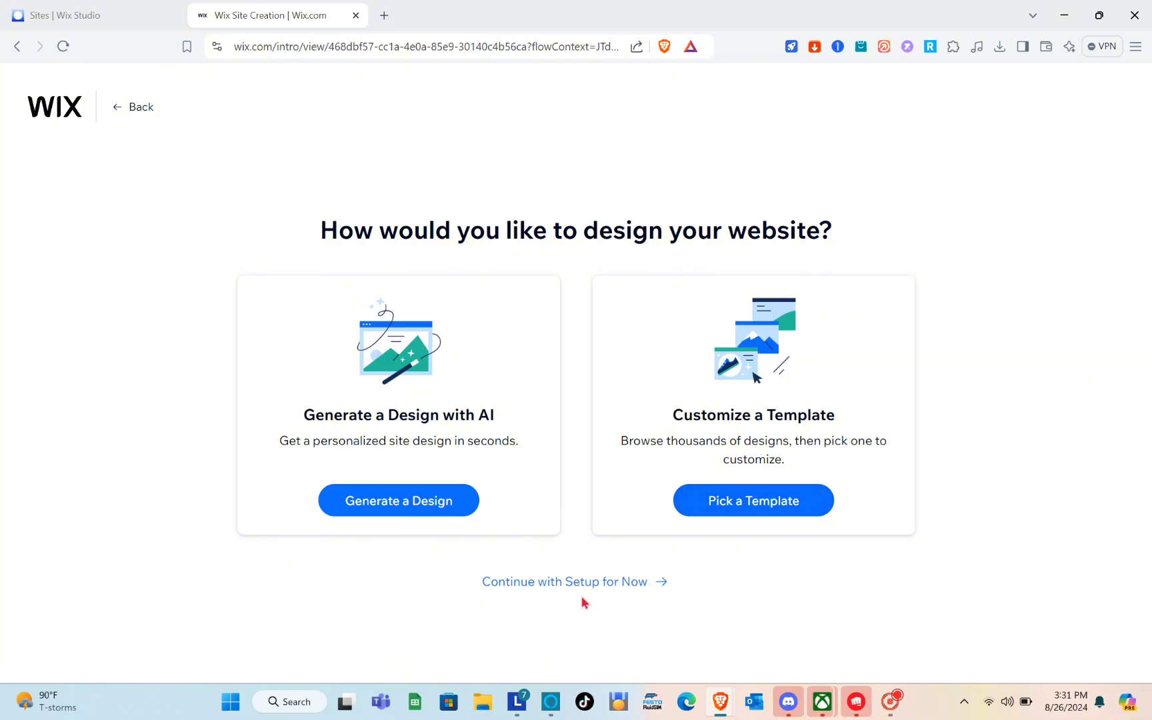
Pick a template and narrow the gallery search from 'Real Estate Agent' to 'Real Estate'
left_click(777, 508)
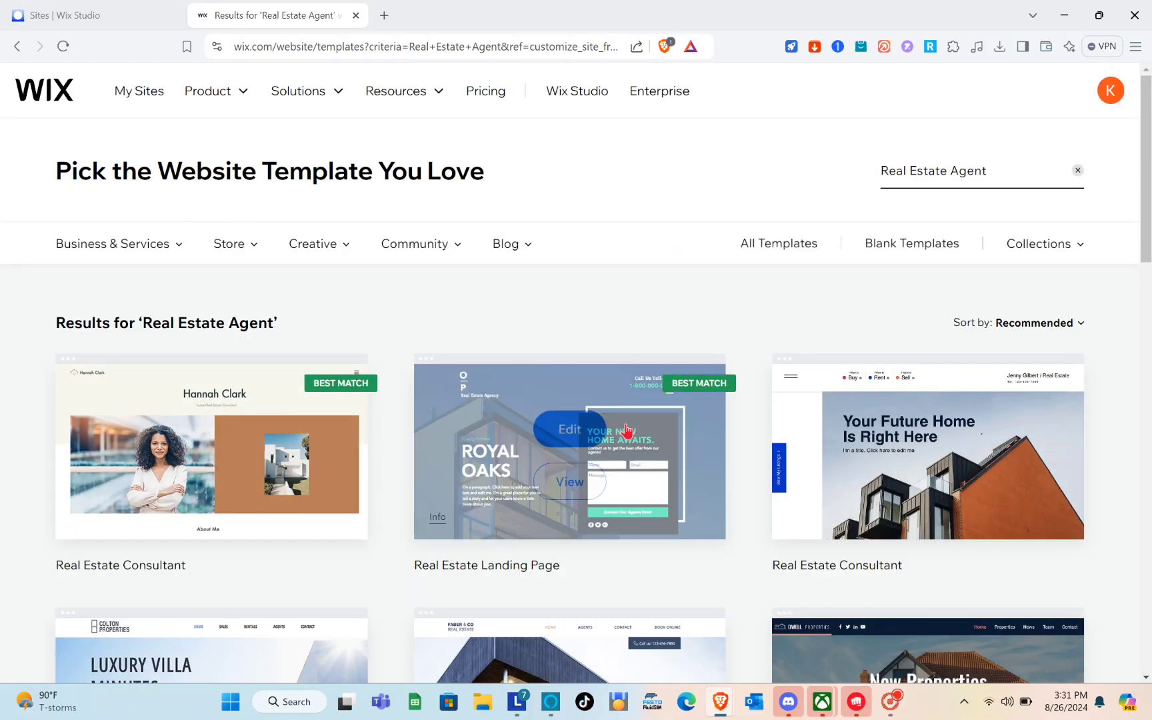
scroll(477, 330, "down", 10)
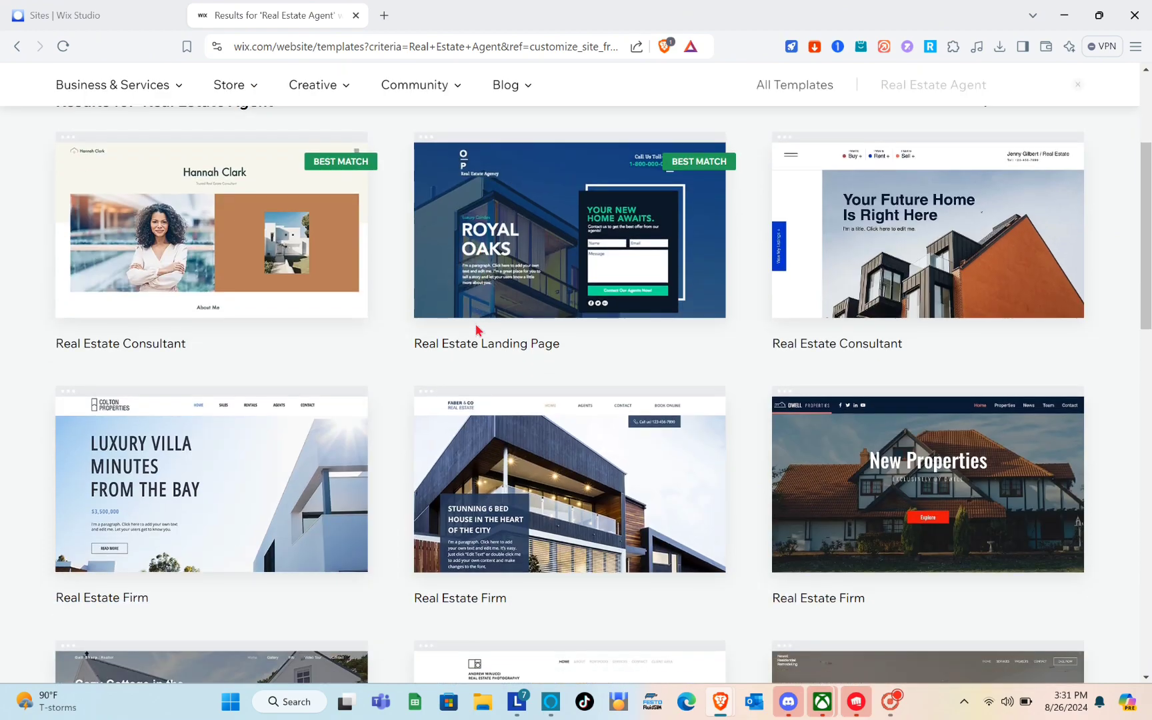
scroll(476, 327, "down", 5)
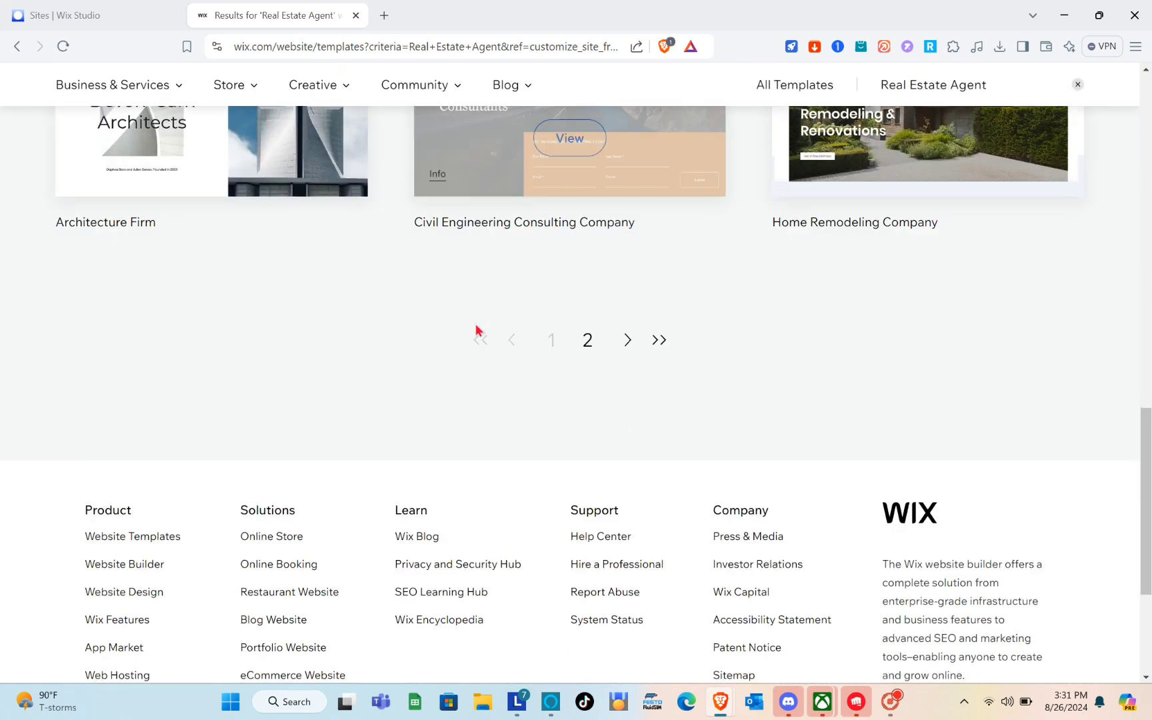
scroll(475, 326, "up", 15)
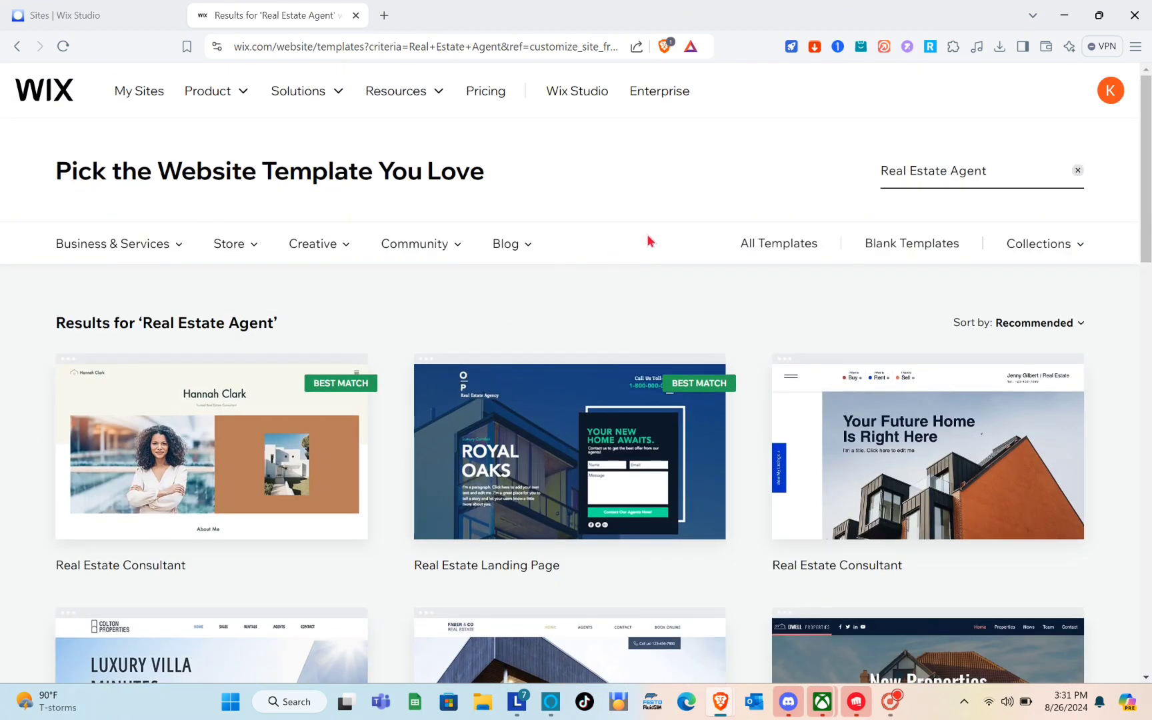
left_click(987, 181)
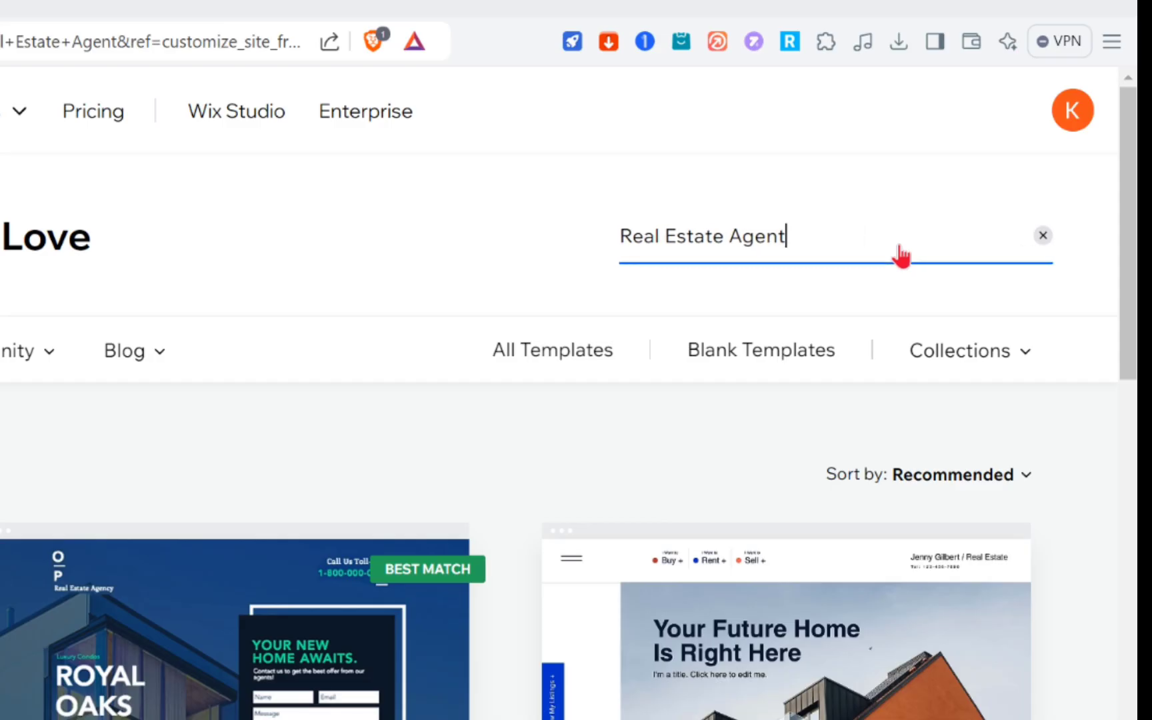
key("BackSpace")
key("BackSpace")
key("BackSpace")
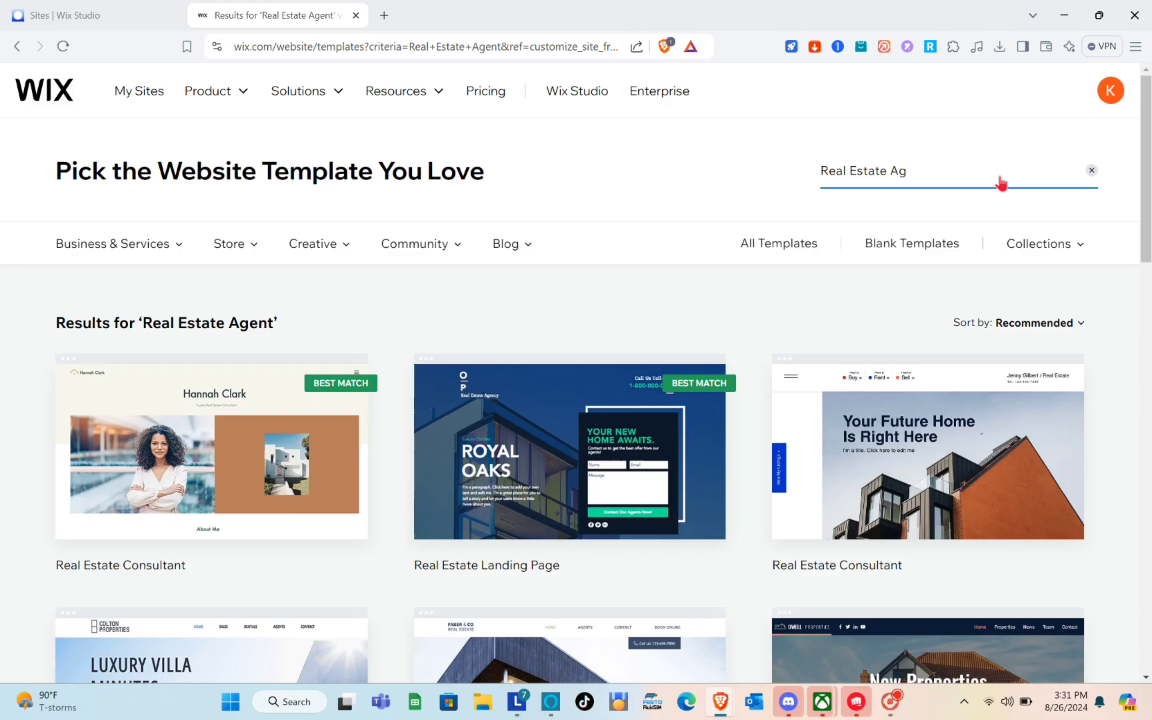
key("Return")
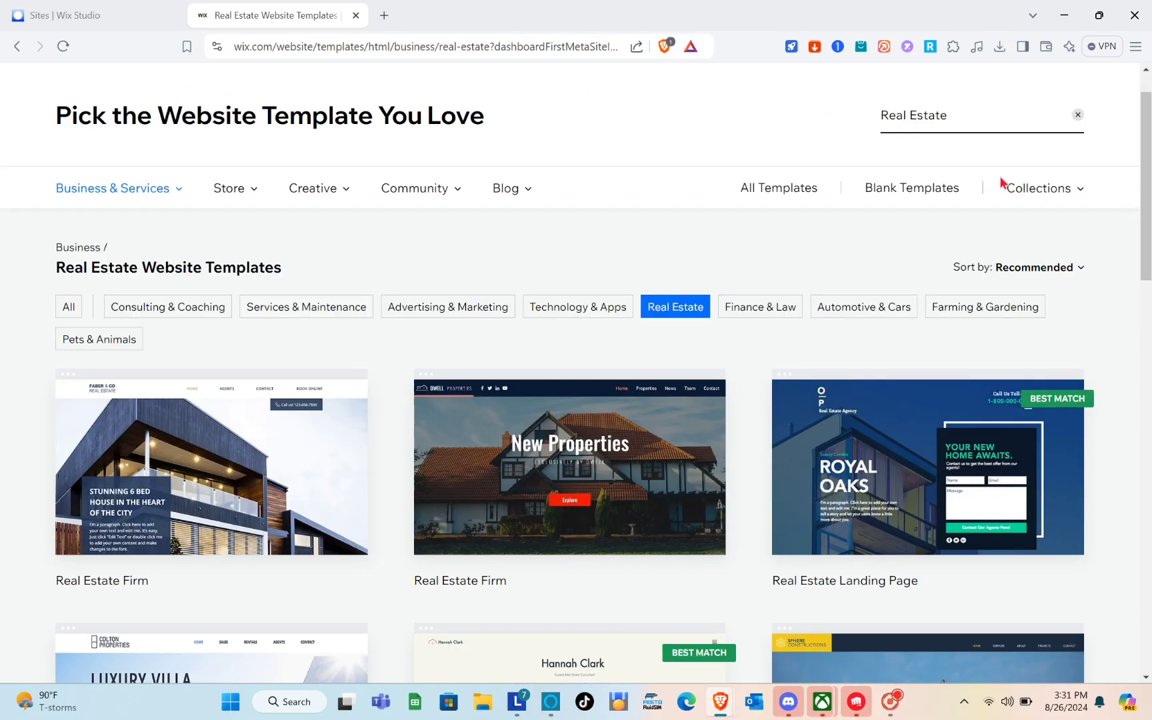
scroll(540, 320, "down", 3)
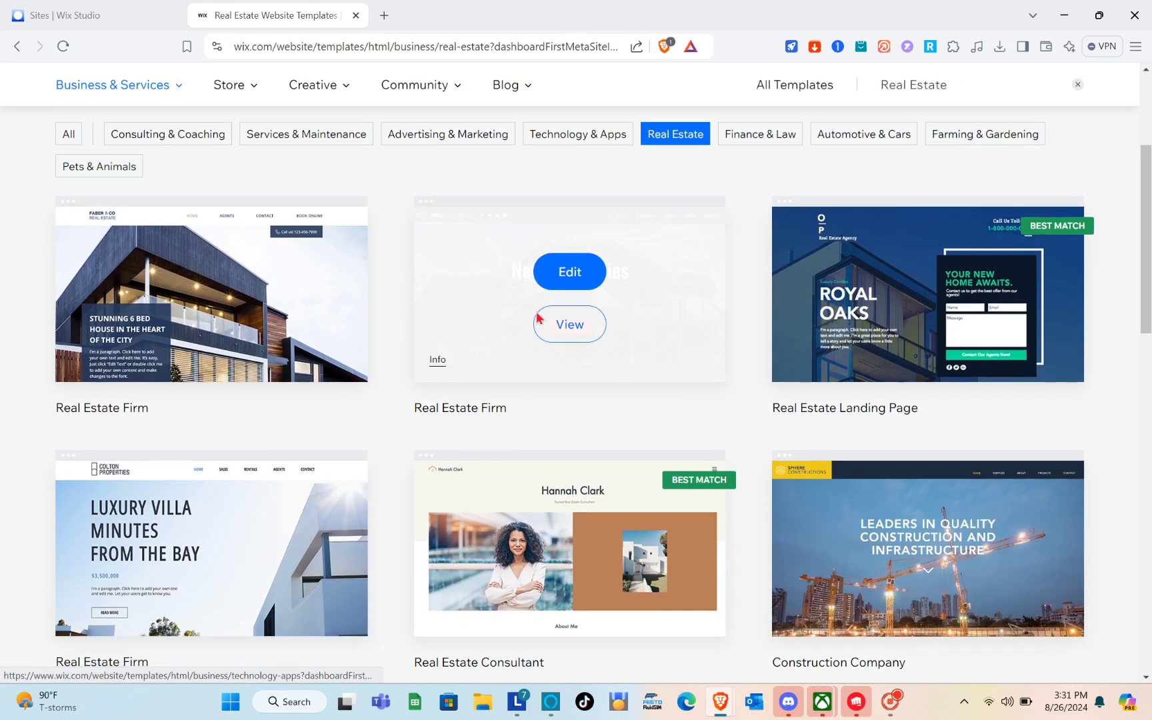
mouse_move(727, 363)
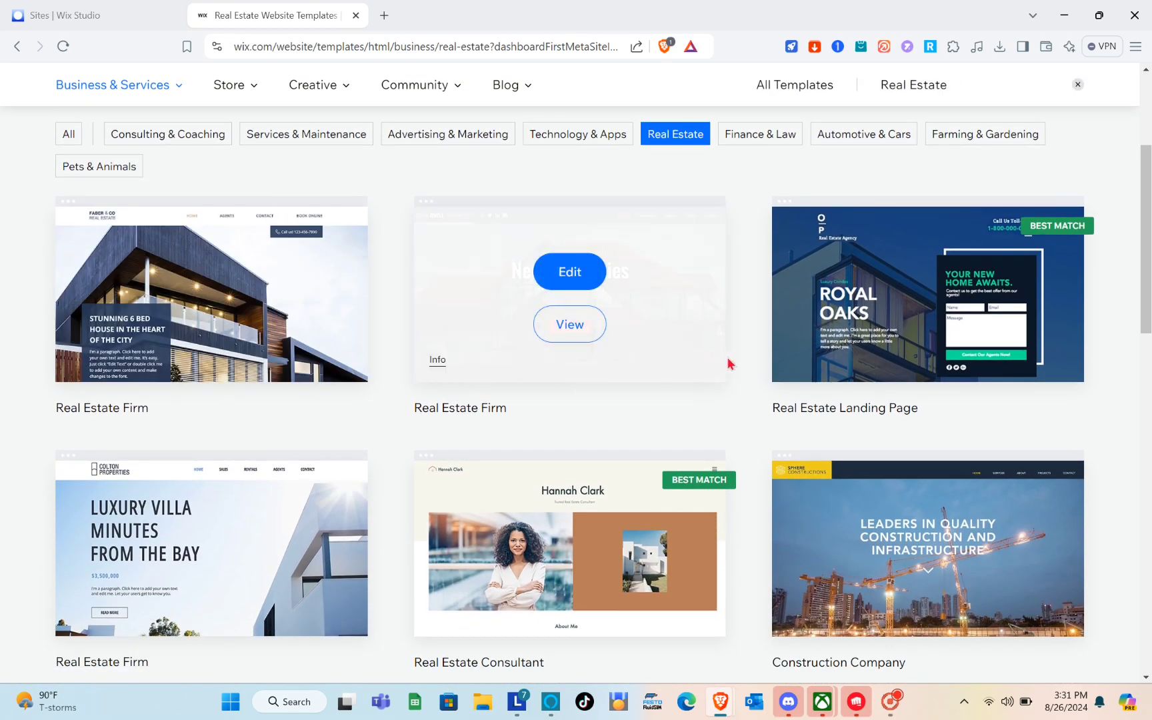
scroll(390, 386, "down", 7)
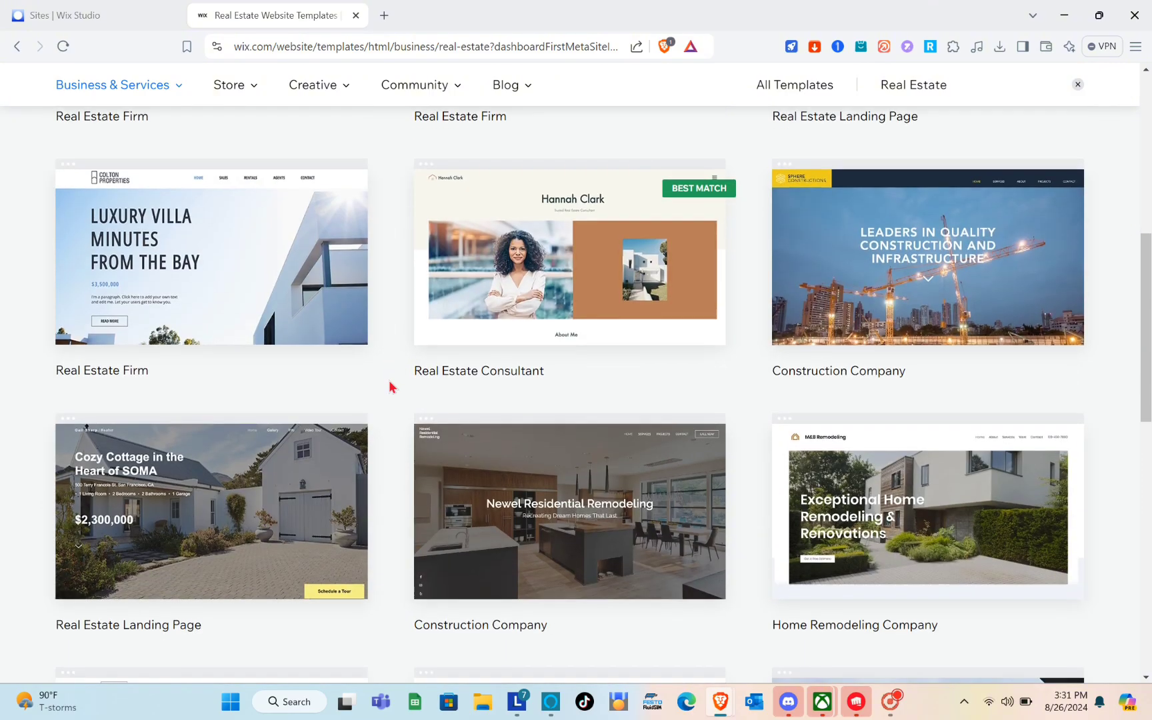
scroll(391, 386, "up", 10)
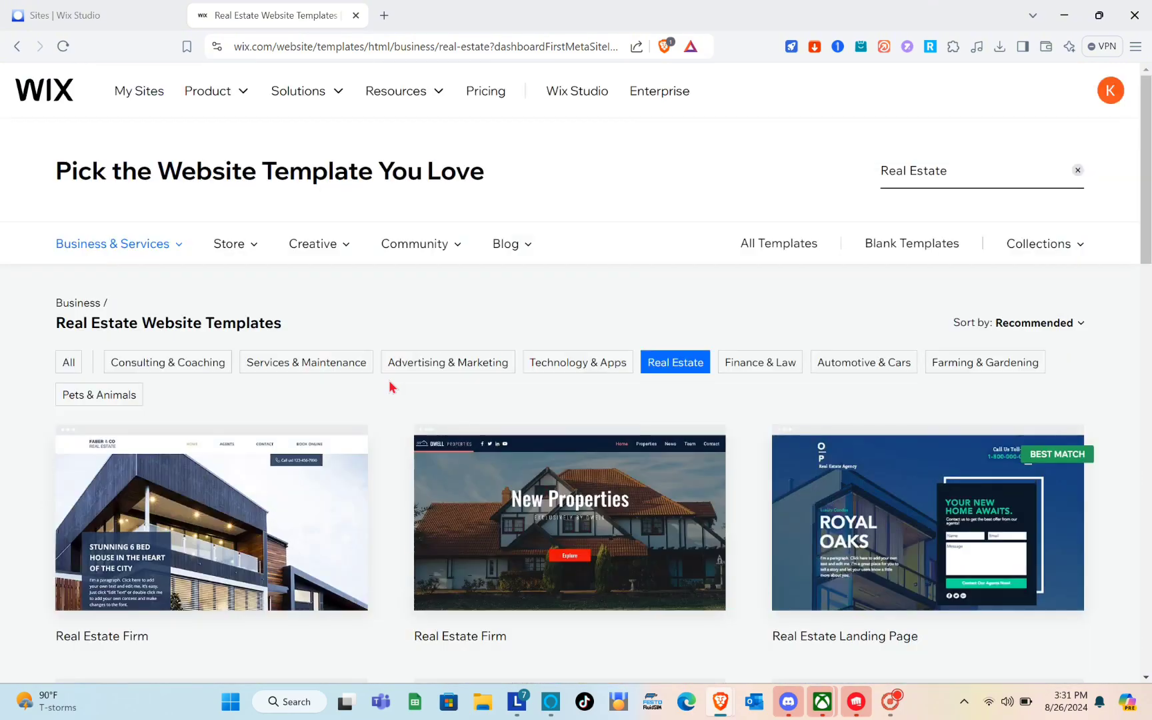
Search templates for 'Real Estate listing' and browse the results, led by Real Estate Landing Page
left_click(961, 169)
type("listing")
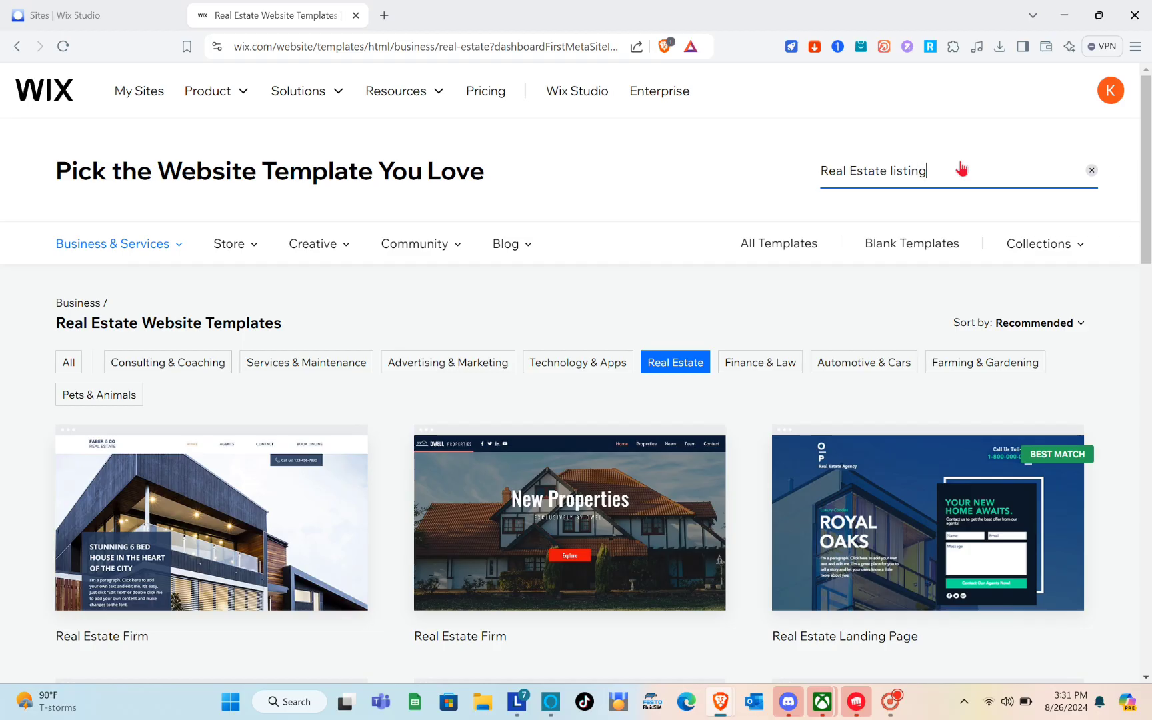
key("Return")
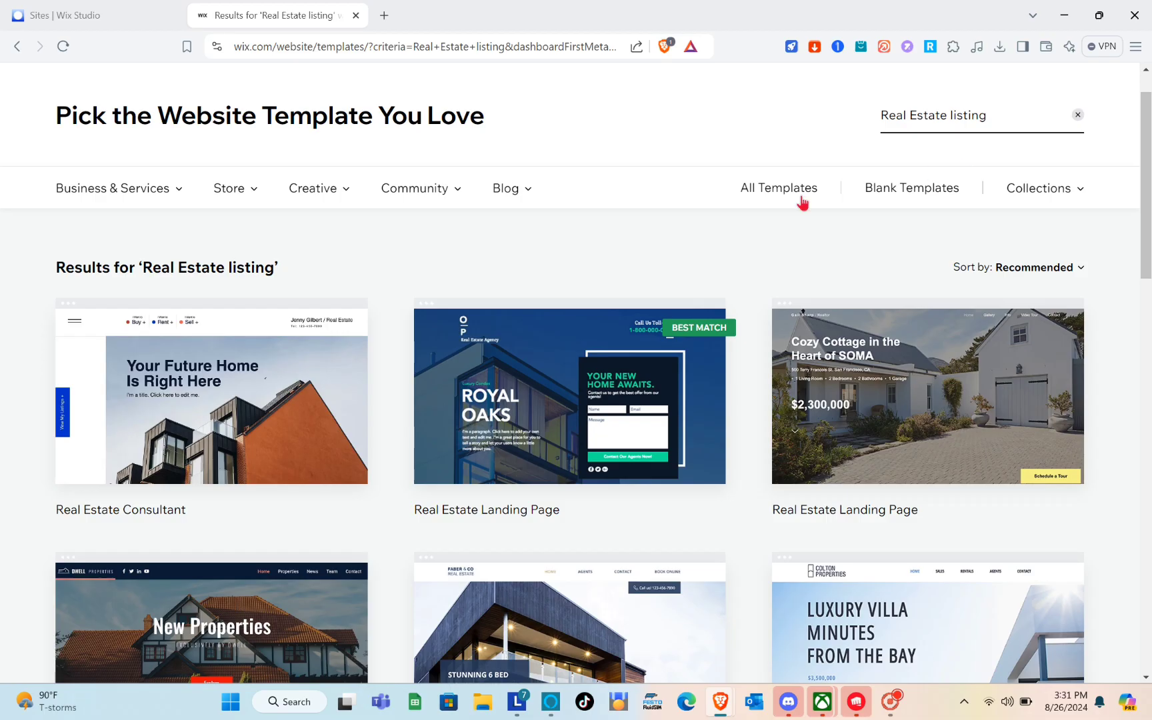
scroll(465, 513, "down", 2)
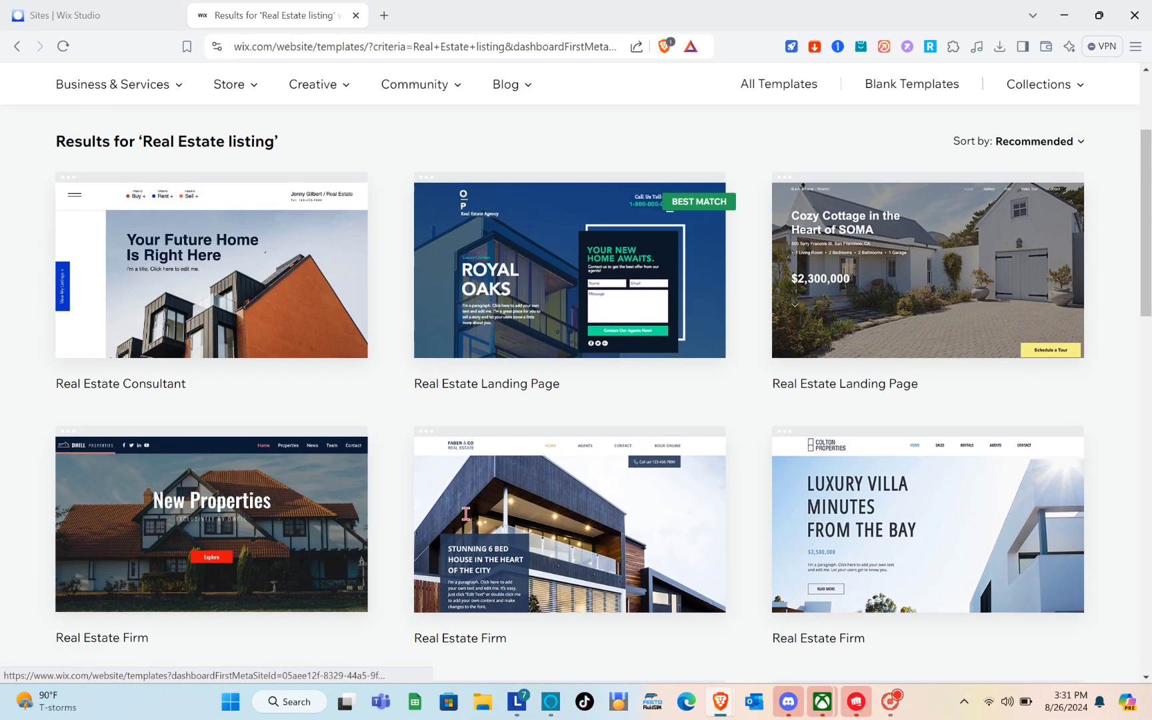
scroll(465, 513, "down", 3)
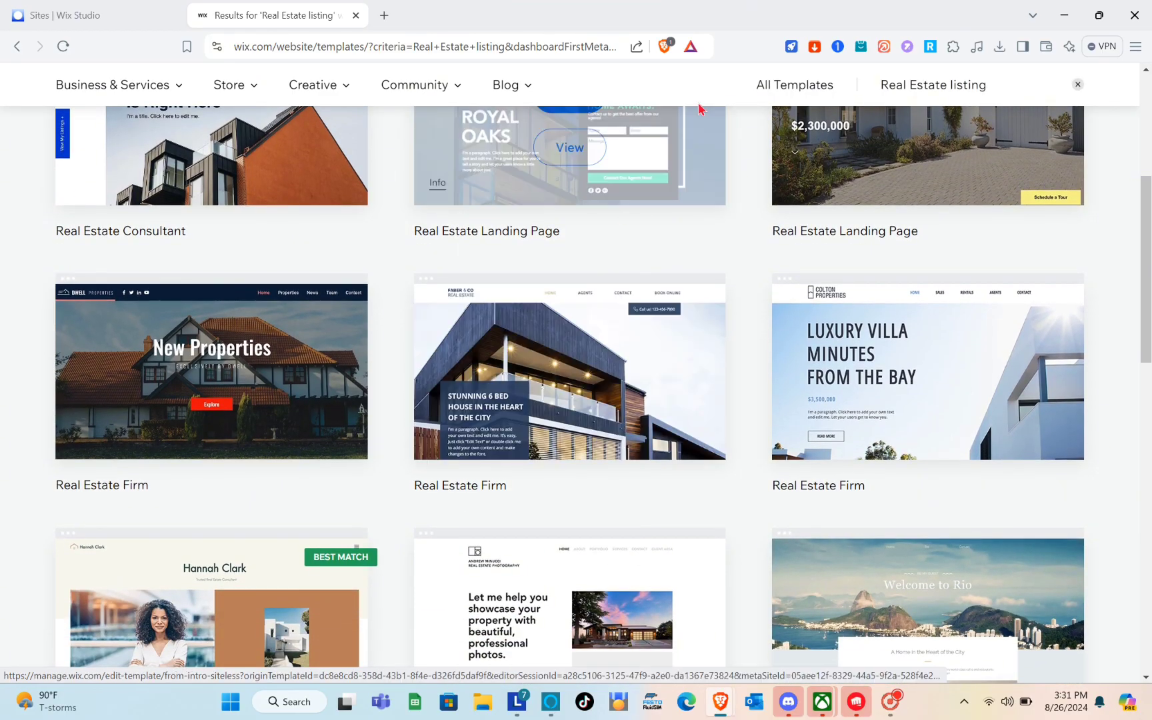
scroll(927, 167, "up", 3)
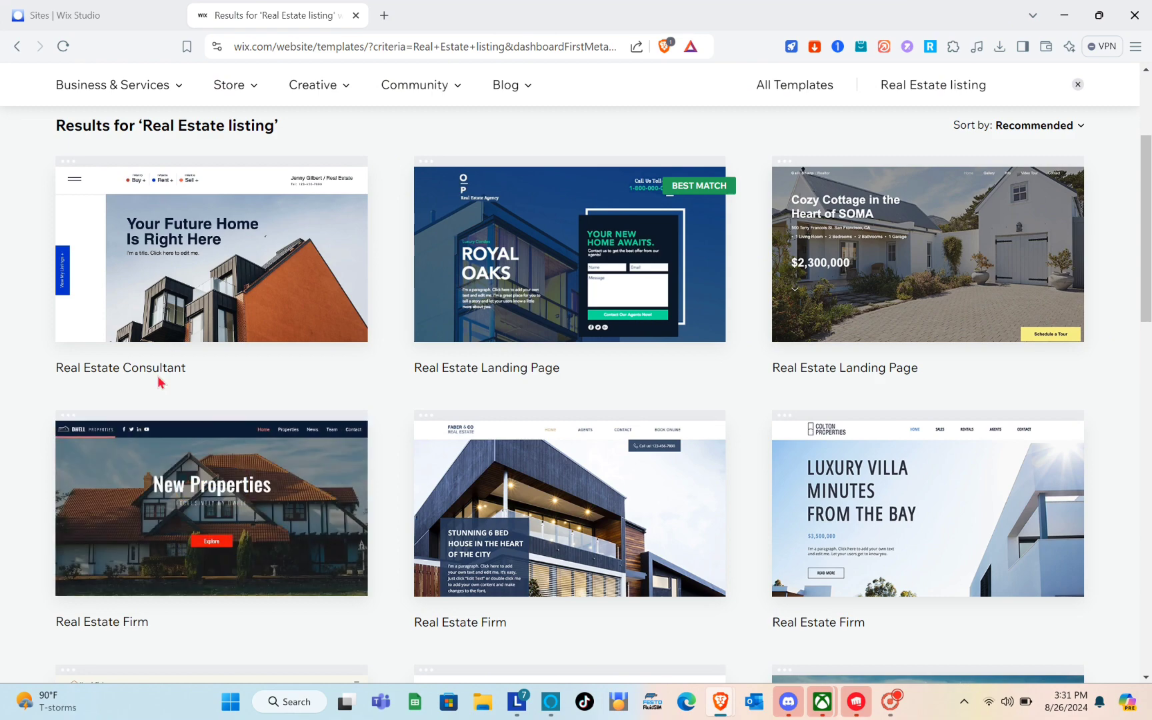
scroll(159, 382, "down", 9)
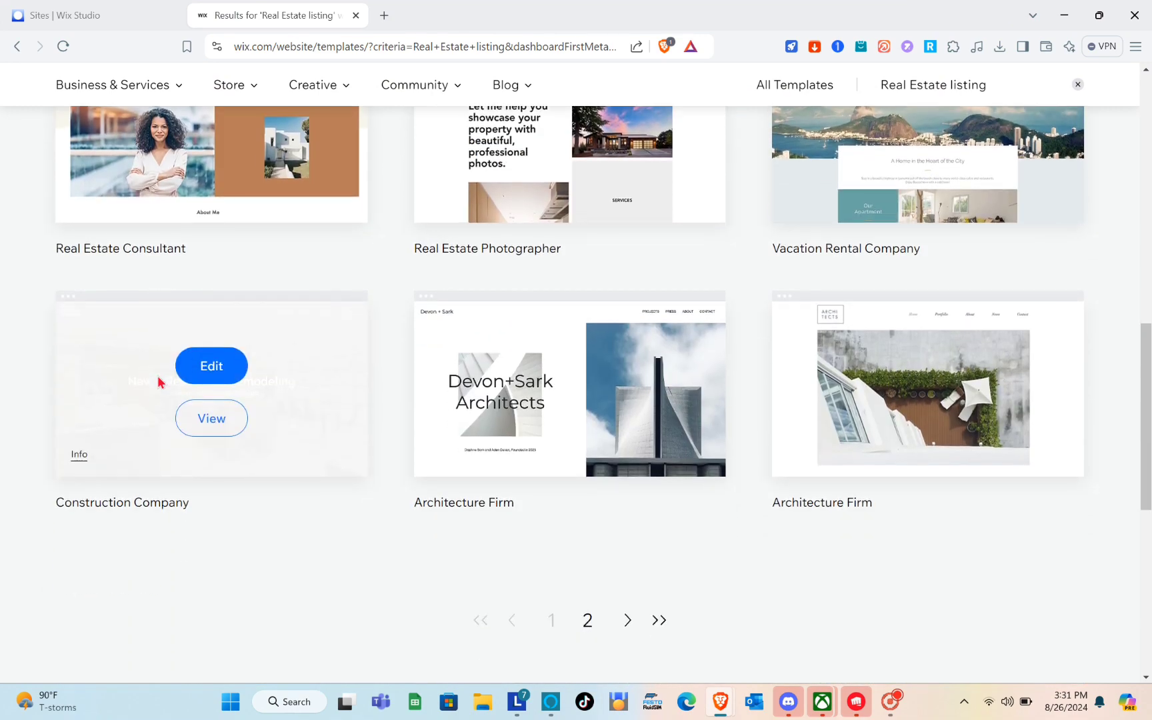
scroll(158, 381, "down", 4)
scroll(159, 381, "up", 20)
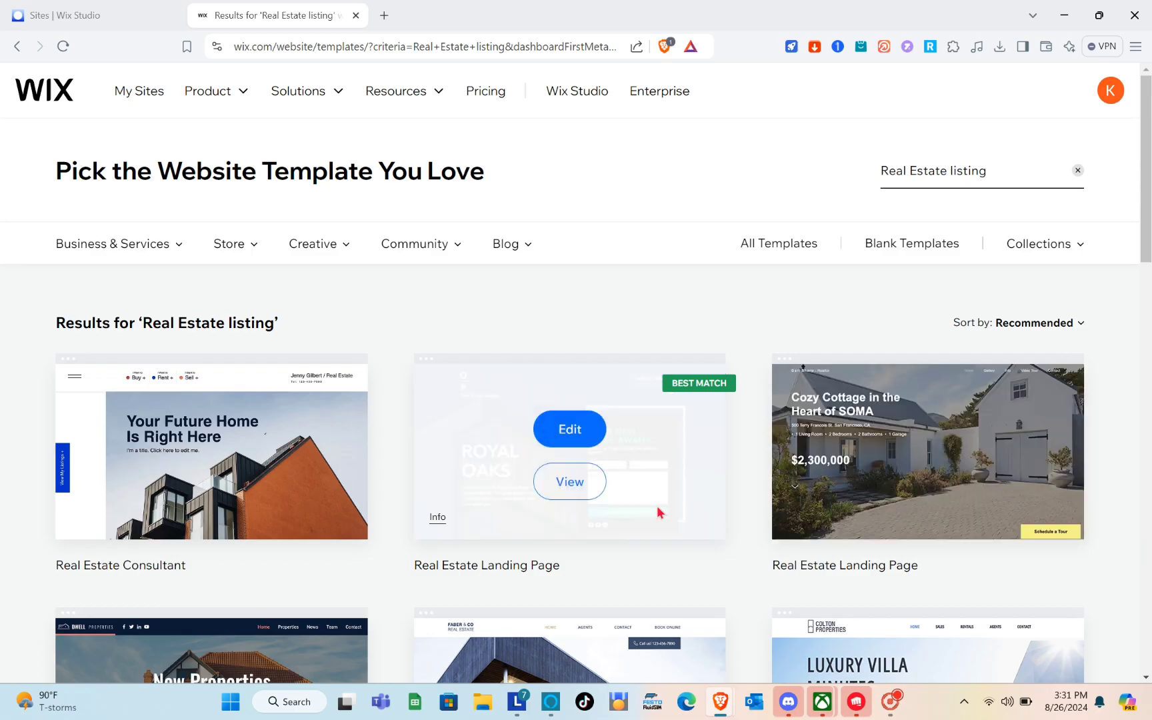
scroll(659, 512, "down", 4)
scroll(659, 512, "up", 3)
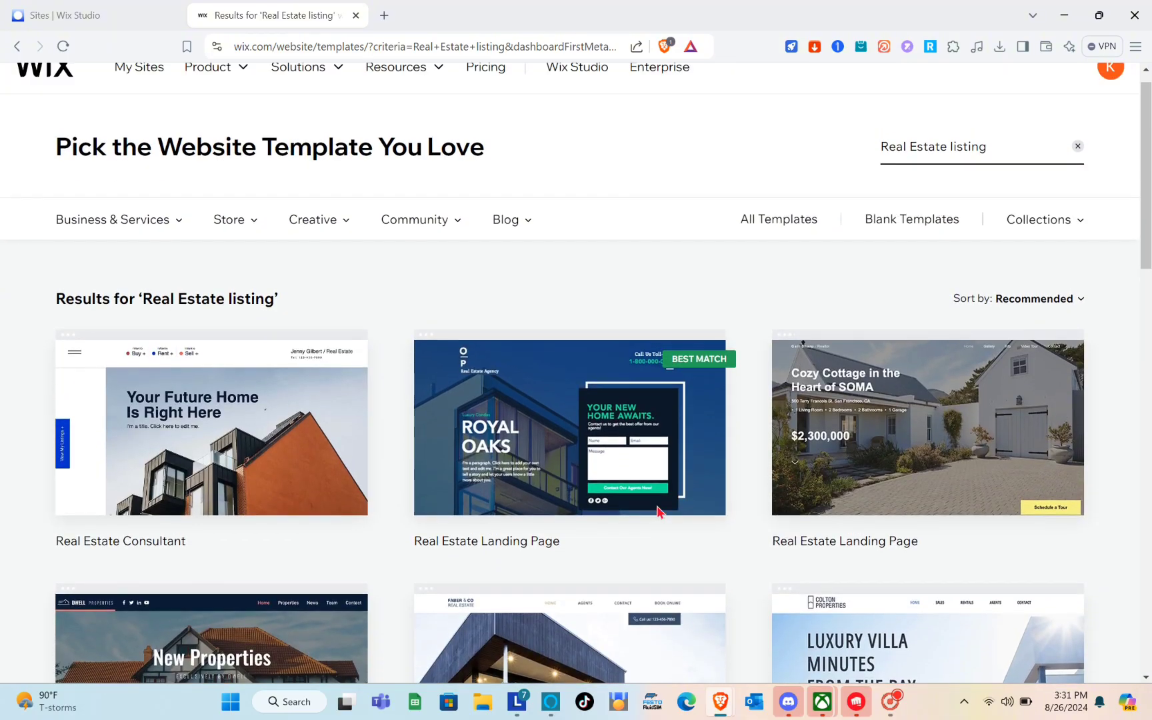
scroll(656, 512, "up", 1)
scroll(657, 512, "down", 12)
scroll(660, 512, "up", 13)
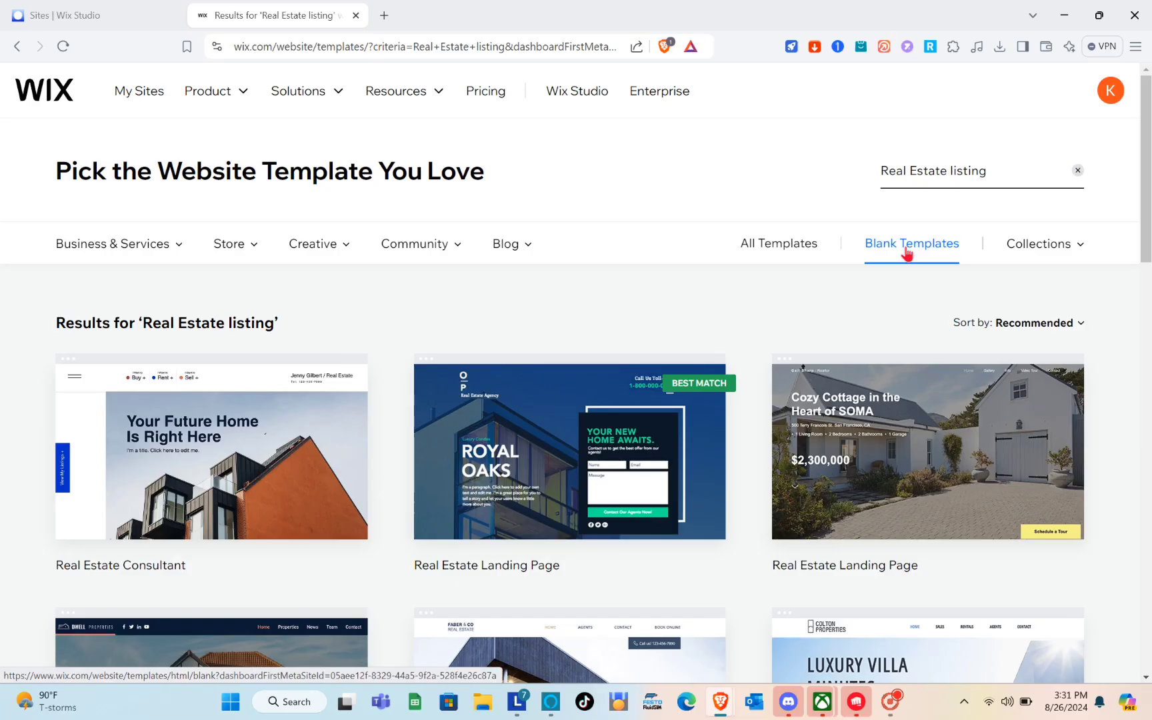
Switch to Blank Templates and browse from Start from Scratch through Overlapping Layout
left_click(788, 265)
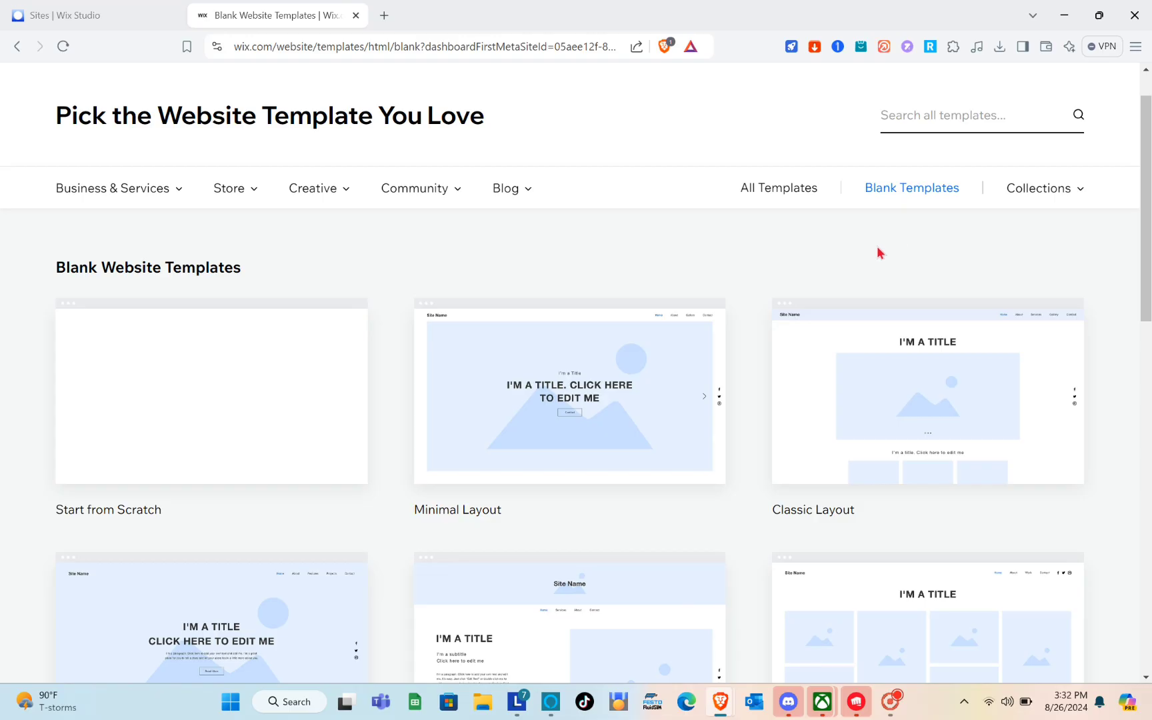
mouse_move(654, 337)
scroll(382, 409, "down", 4)
scroll(381, 409, "down", 1)
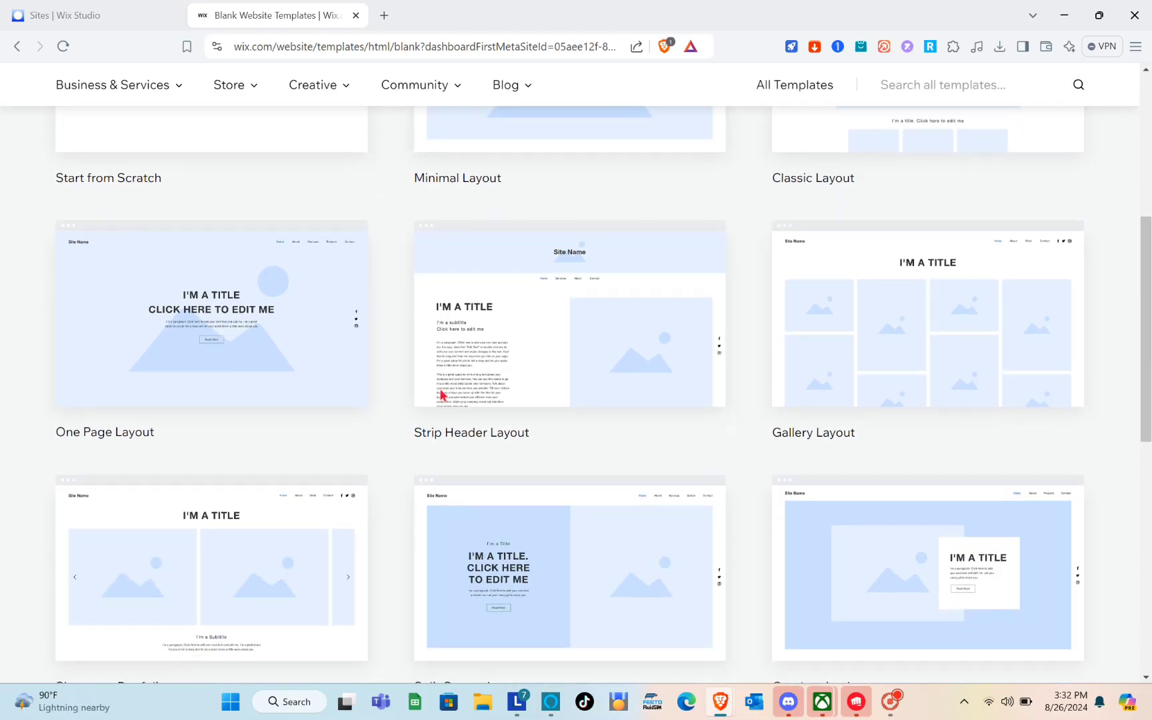
scroll(322, 456, "down", 5)
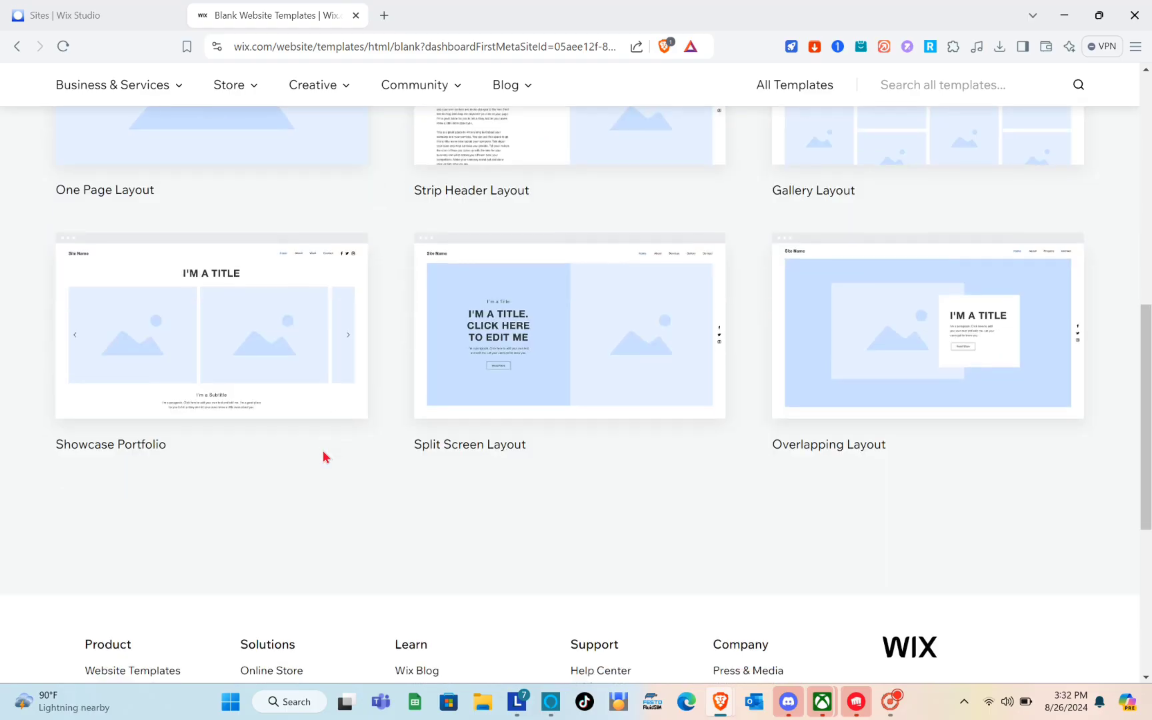
scroll(323, 456, "up", 10)
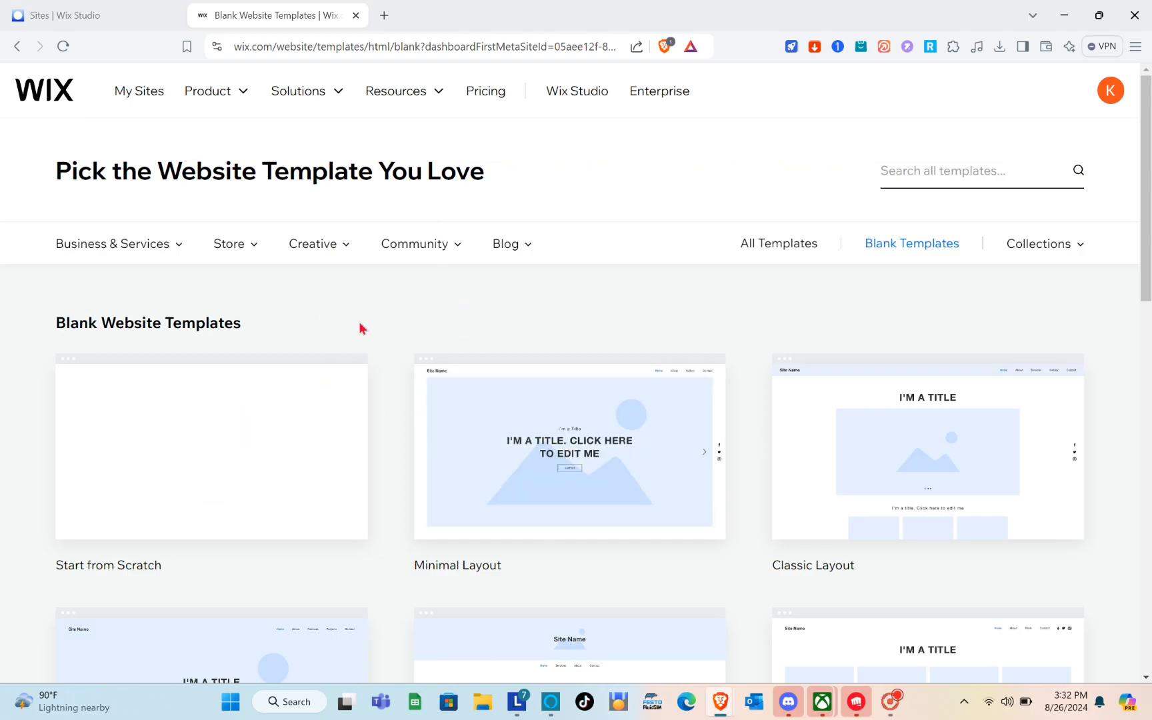
scroll(630, 484, "down", 1)
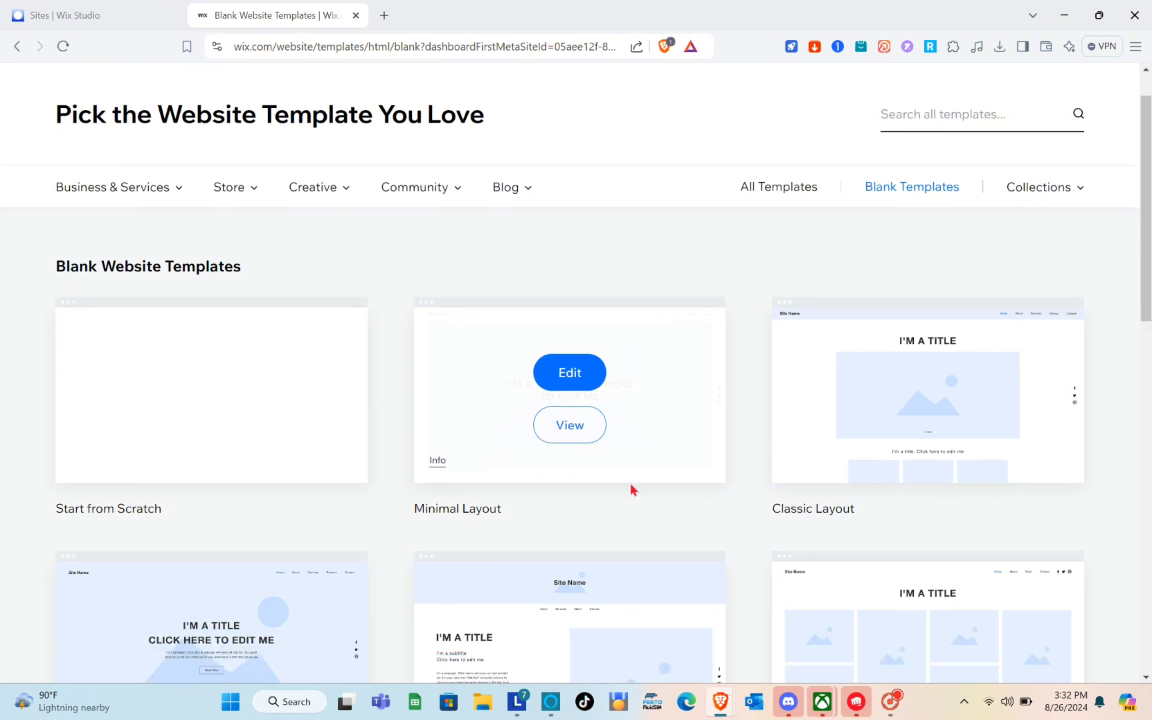
scroll(631, 489, "down", 1)
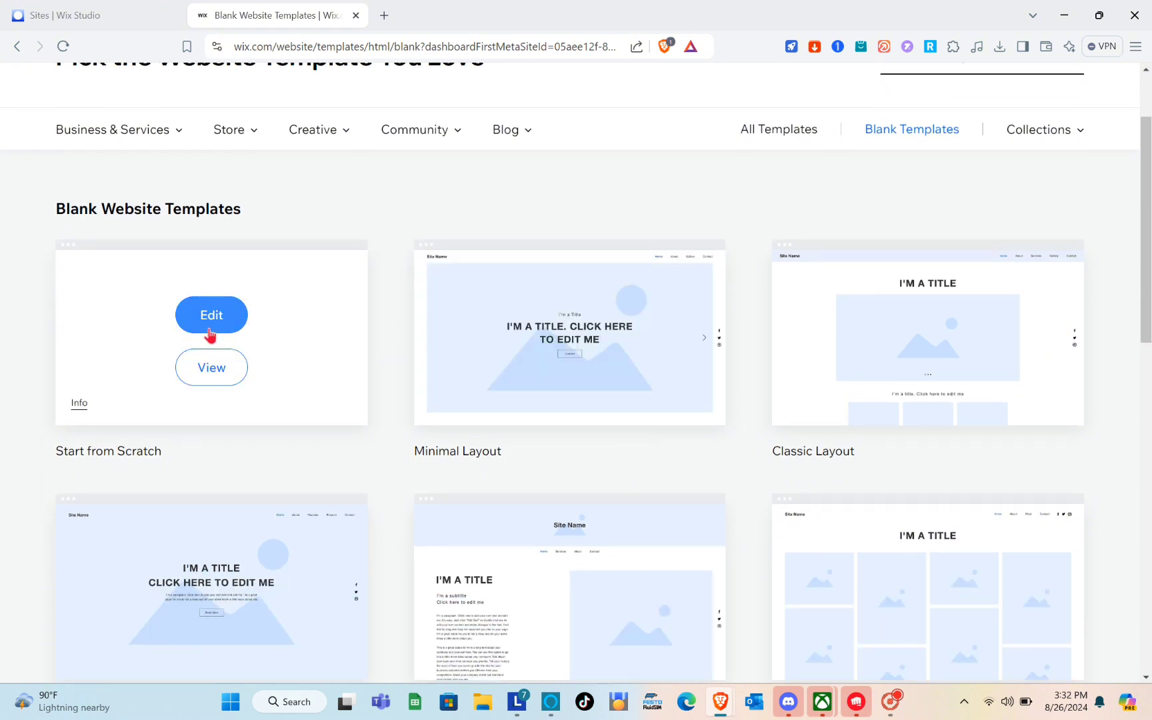
Open the Start from Scratch template, leaving one empty untitled section on HOME
left_click(210, 335)
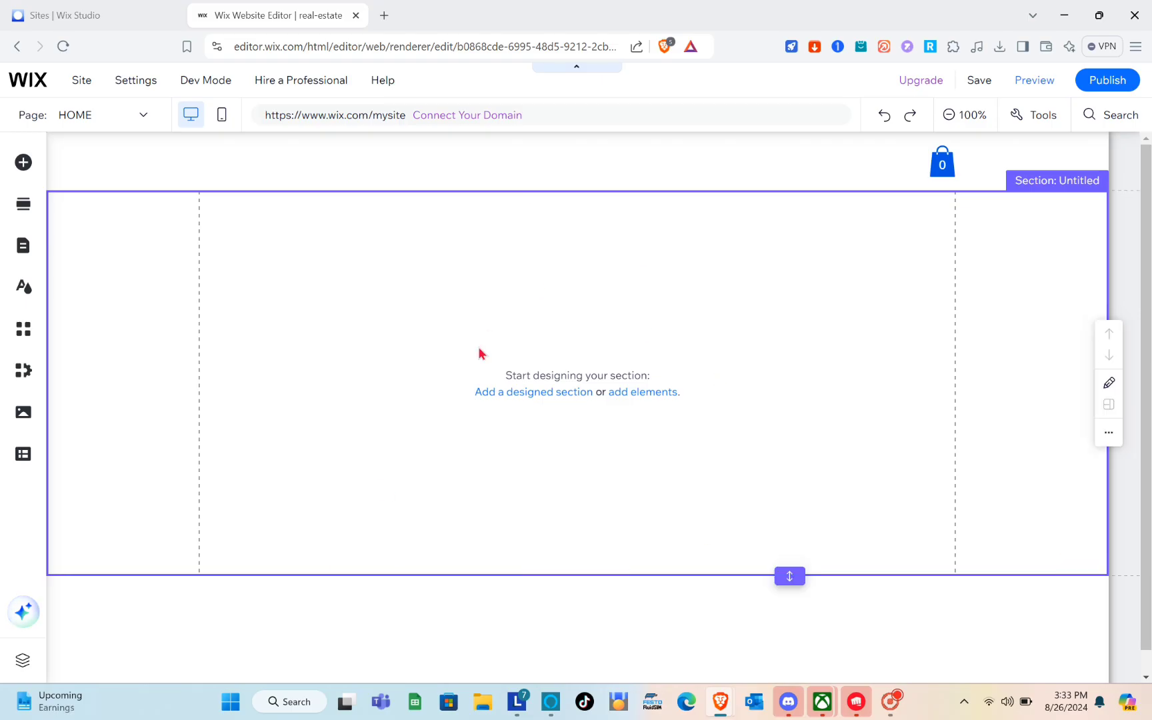
scroll(478, 348, "down", 1)
scroll(481, 353, "up", 1)
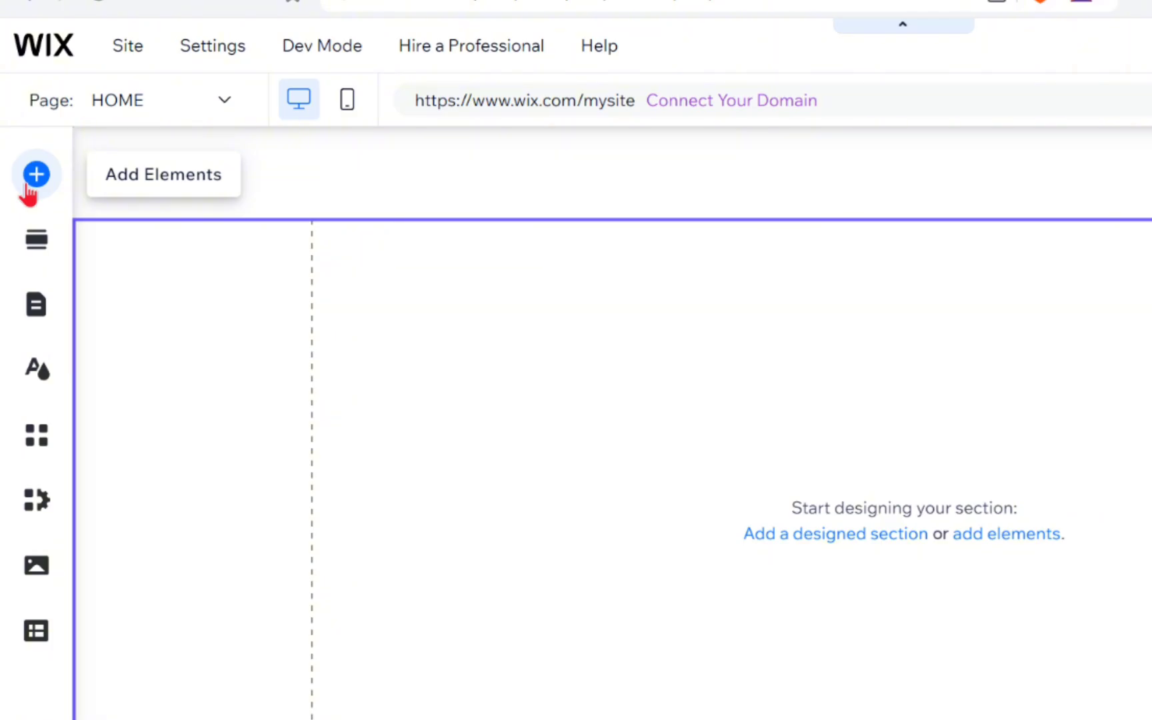
Browse Wix's free images and illustrations under Add Elements > Image, then start Upload Images
left_click(27, 187)
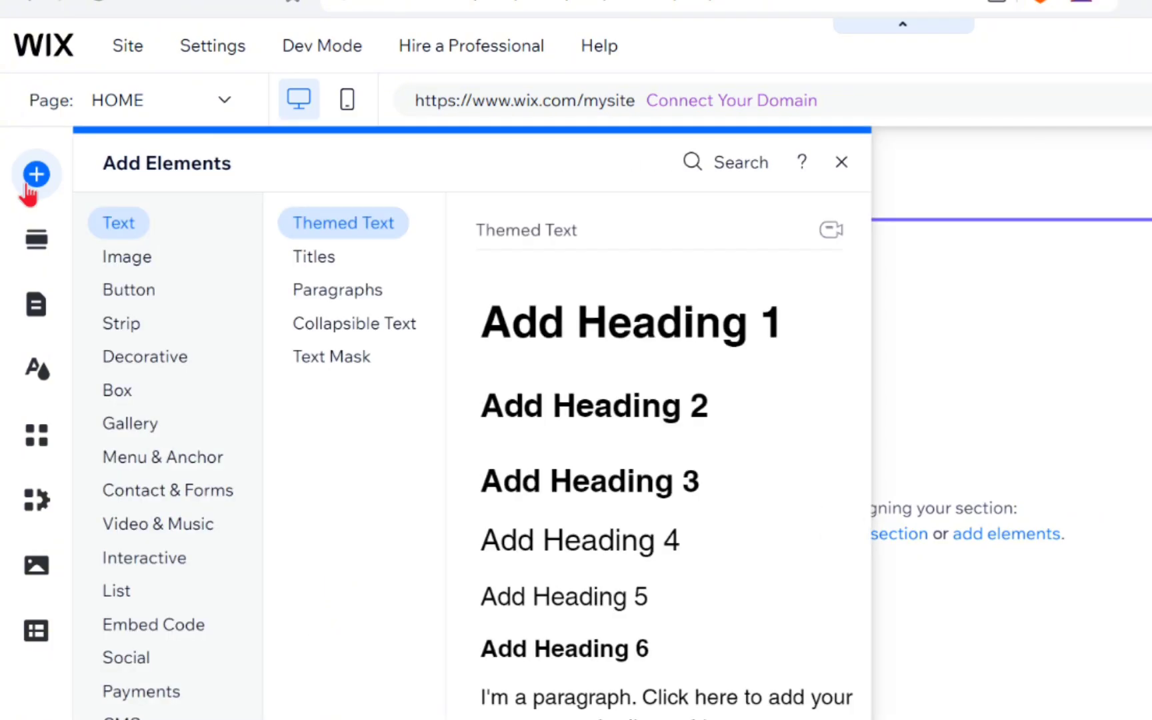
left_click(120, 257)
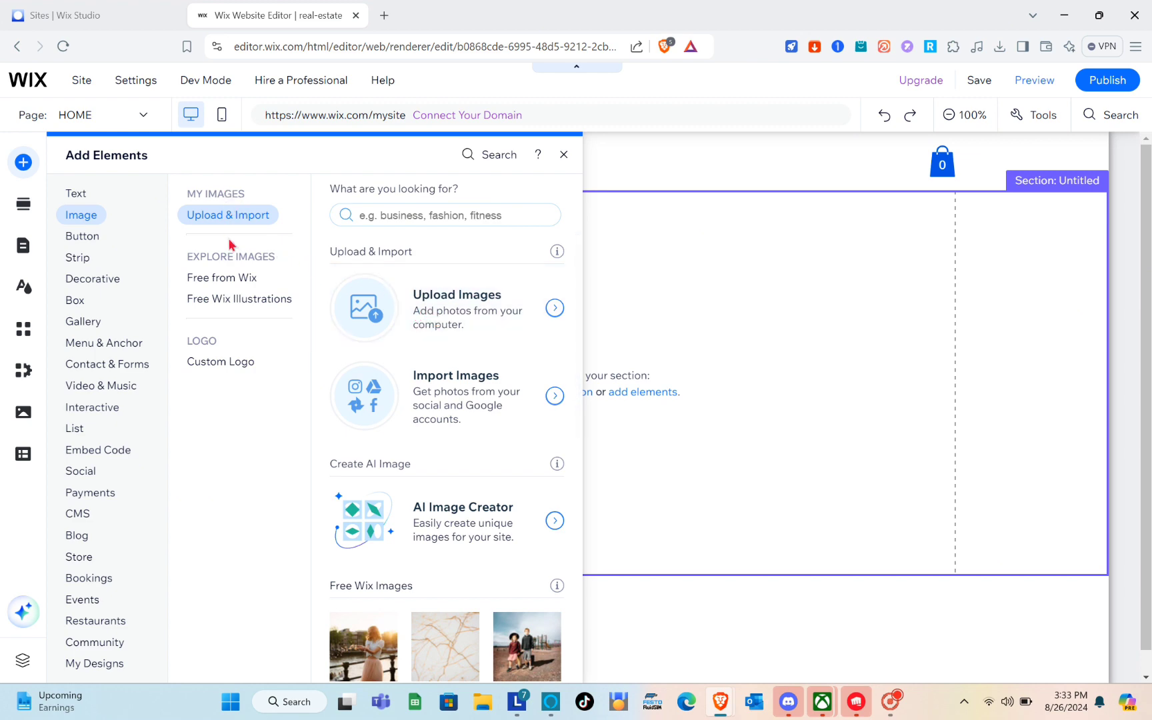
left_click(218, 275)
left_click(230, 300)
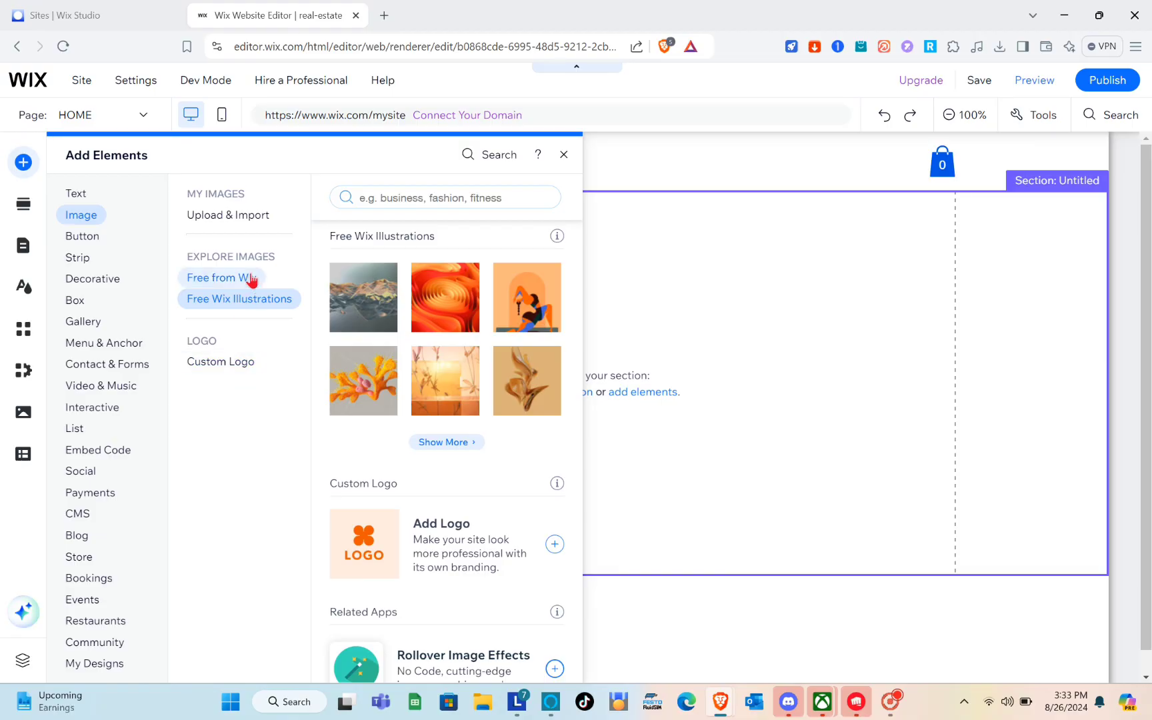
left_click(243, 278)
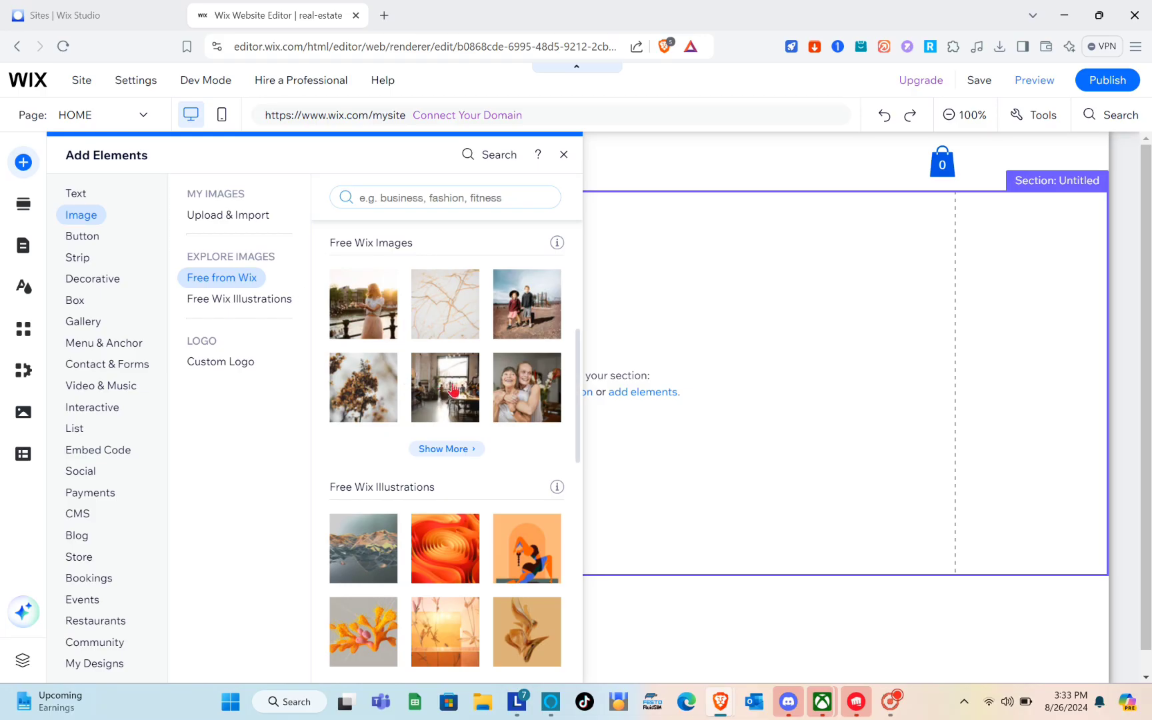
left_click(228, 215)
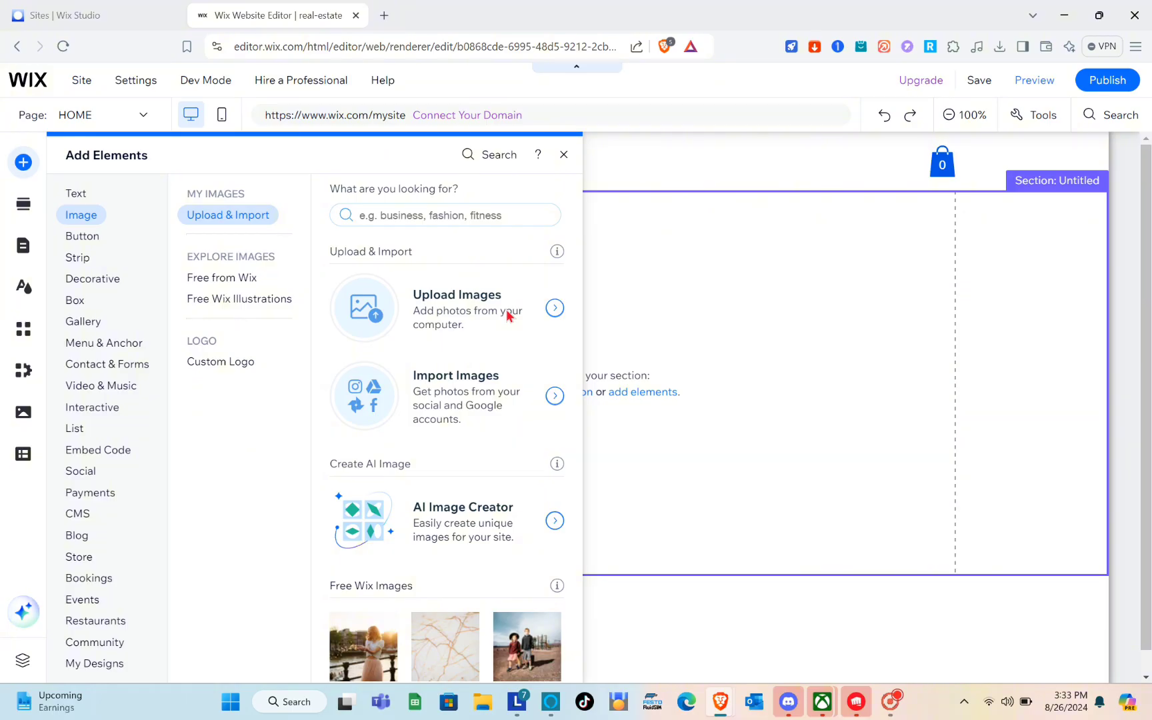
left_click(555, 307)
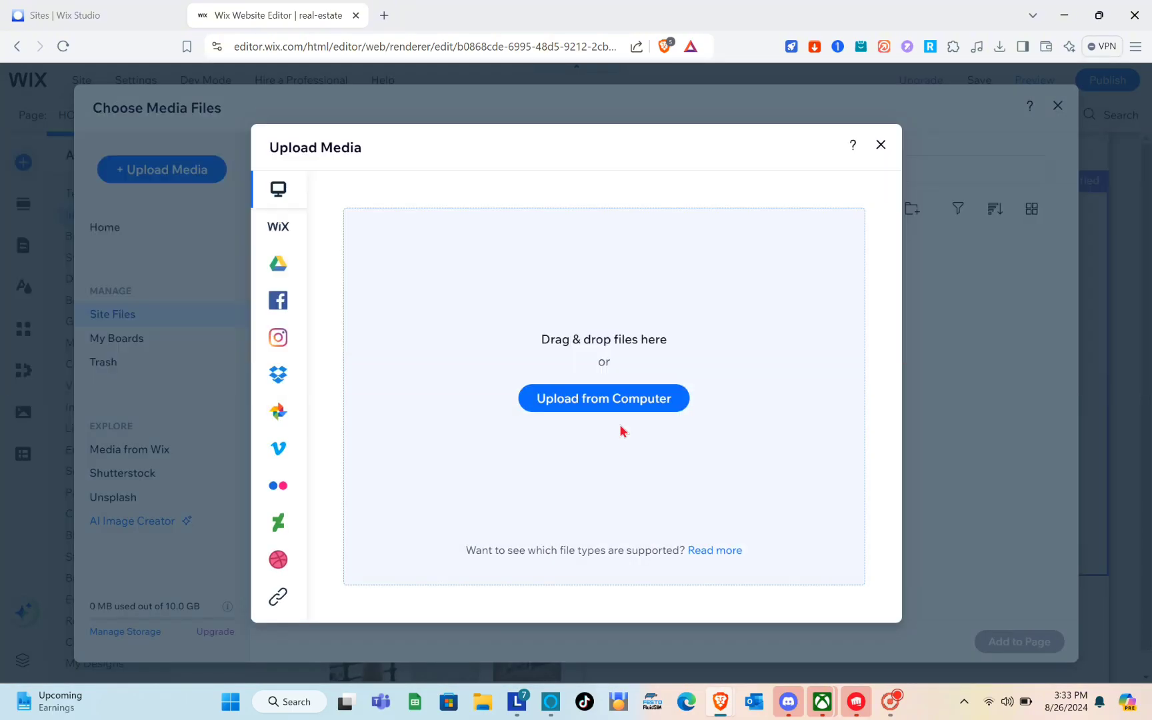
Upload the pexels-binyamin house photo from the computer and add it to the HOME page section
left_click(577, 398)
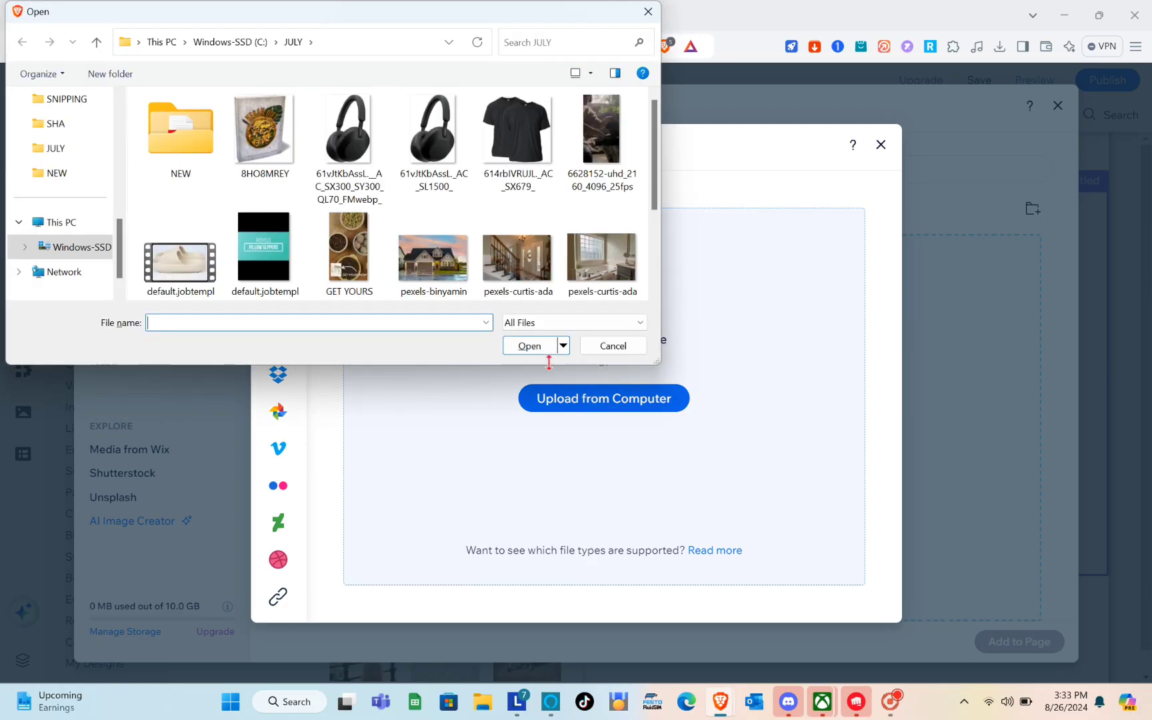
scroll(416, 198, "down", 2)
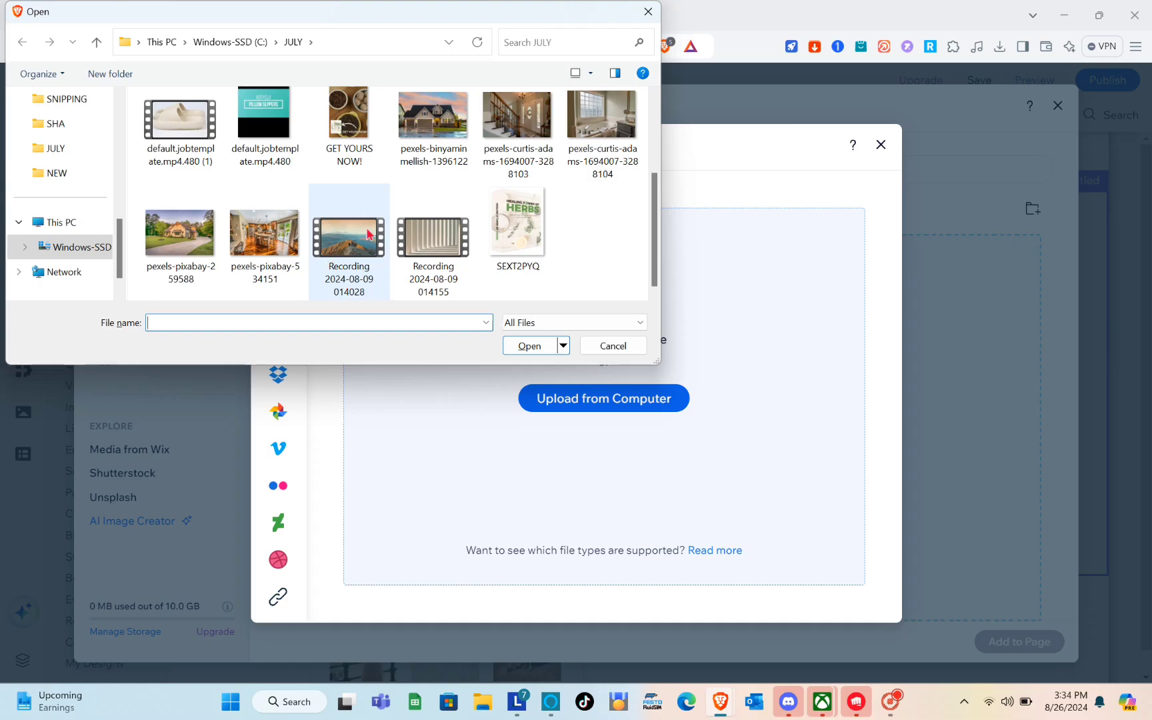
left_click(415, 138)
left_click(539, 347)
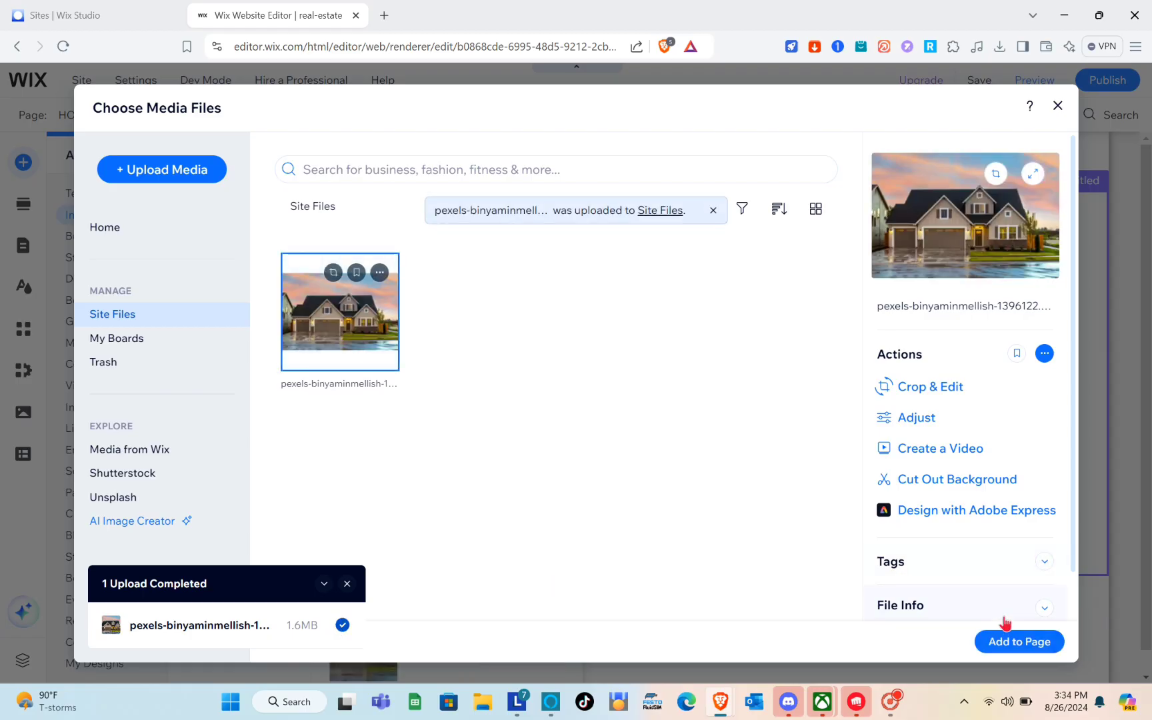
left_click(1005, 643)
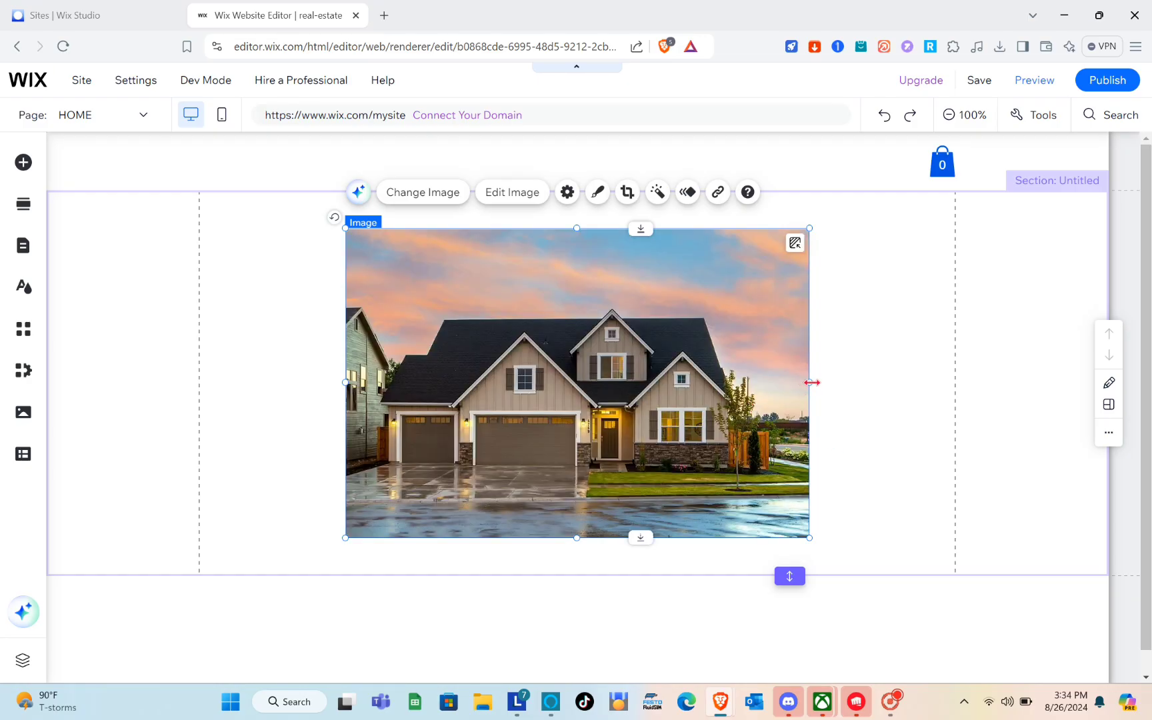
Stretch the house photo's edges outward so it fills the section, about 980 by 633
left_click_drag(811, 381, 956, 379)
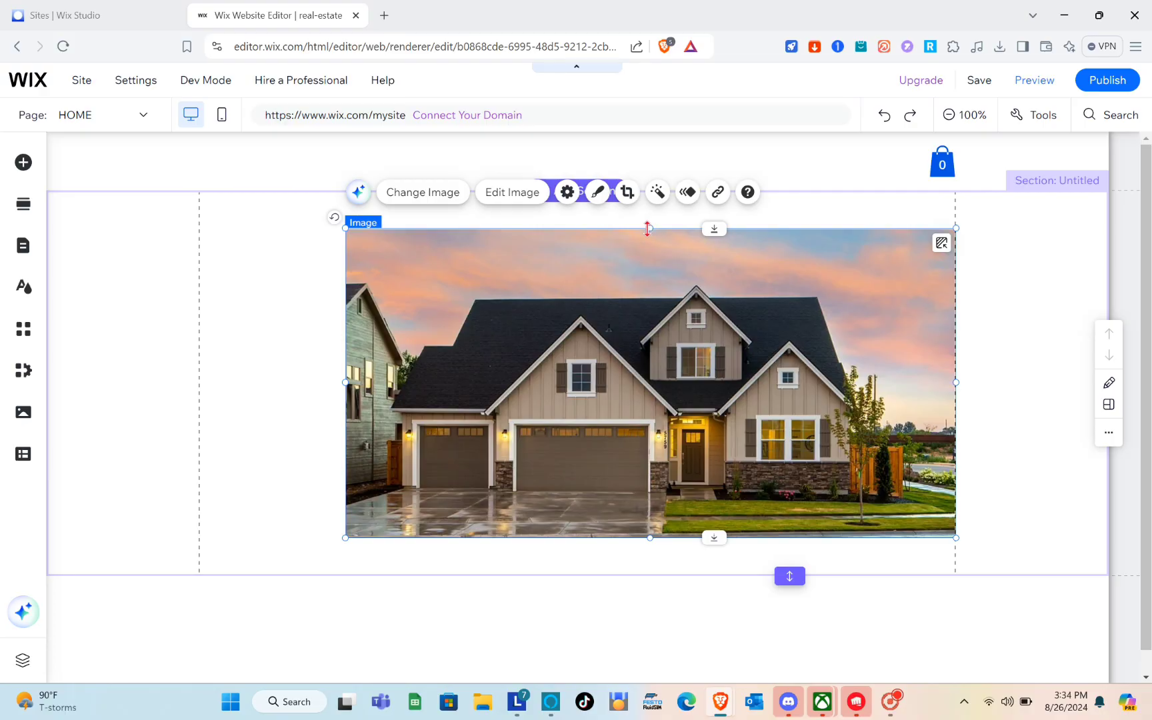
left_click_drag(647, 228, 643, 196)
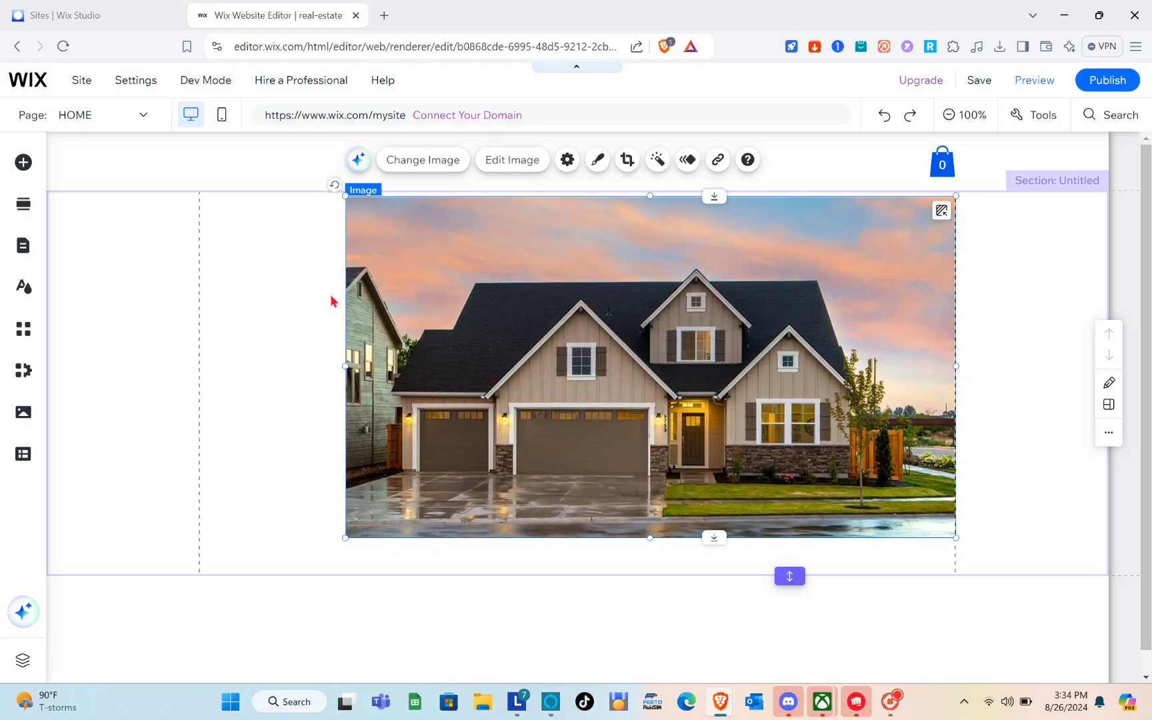
left_click_drag(345, 366, 200, 370)
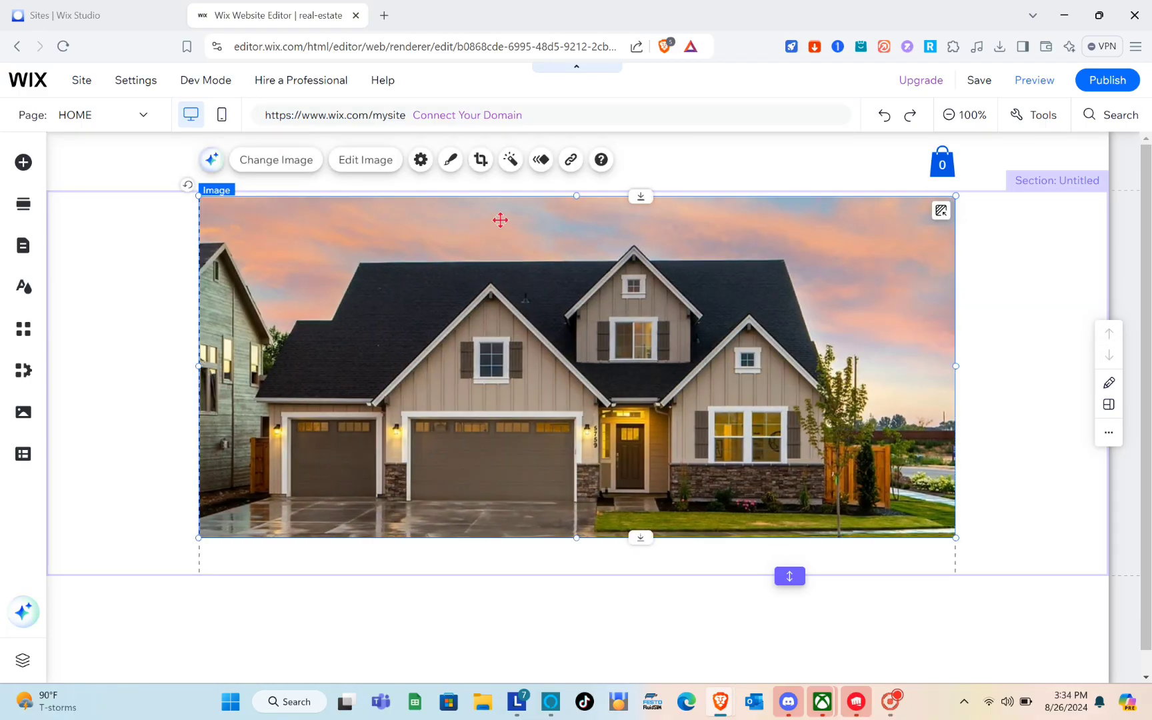
left_click_drag(578, 198, 576, 191)
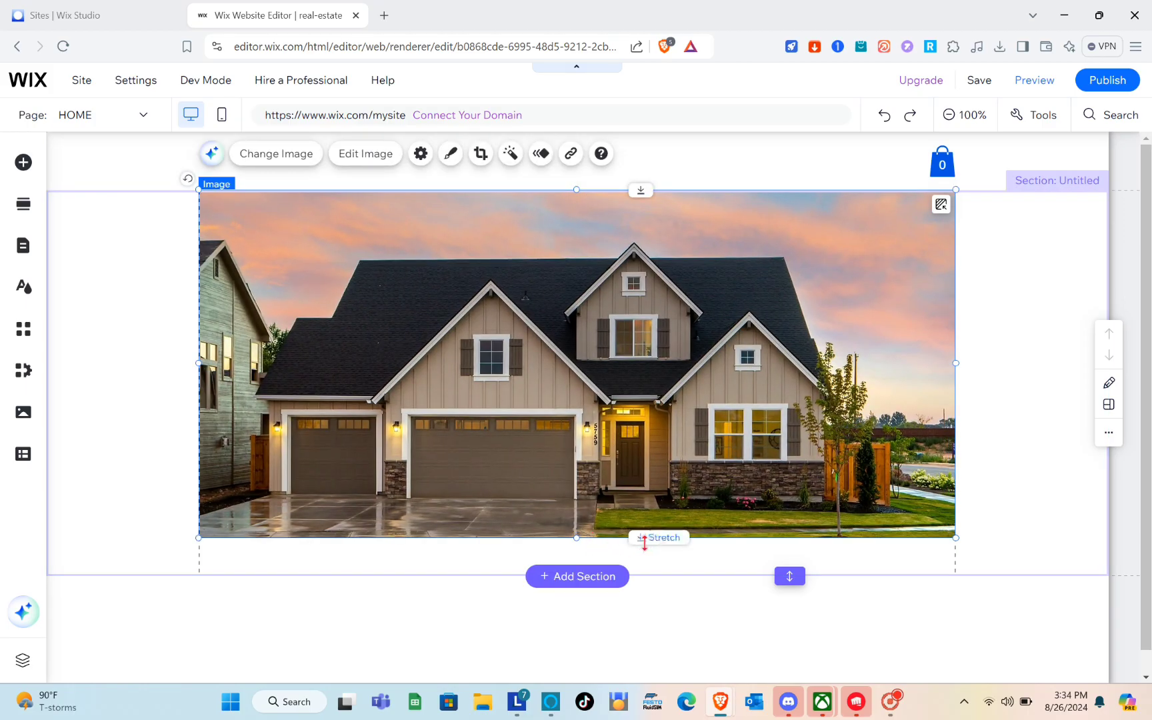
left_click_drag(643, 537, 576, 667)
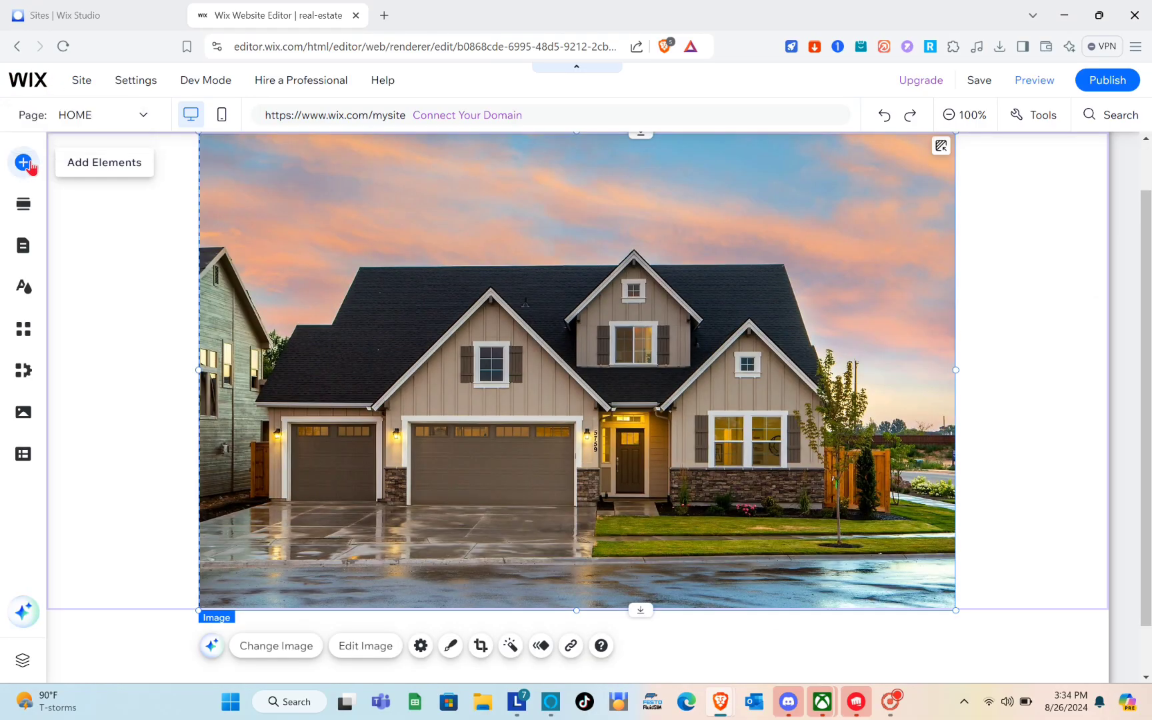
Add a Heading 1 text box and type REAL ESTATE into it
left_click(29, 165)
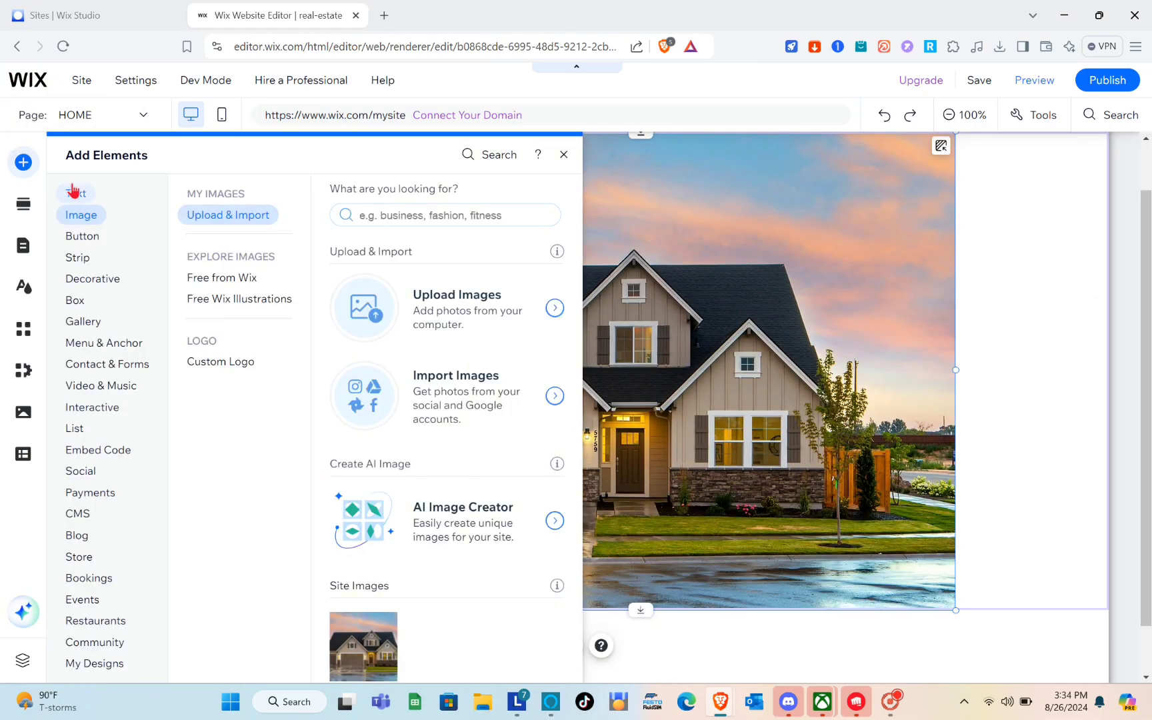
left_click(74, 193)
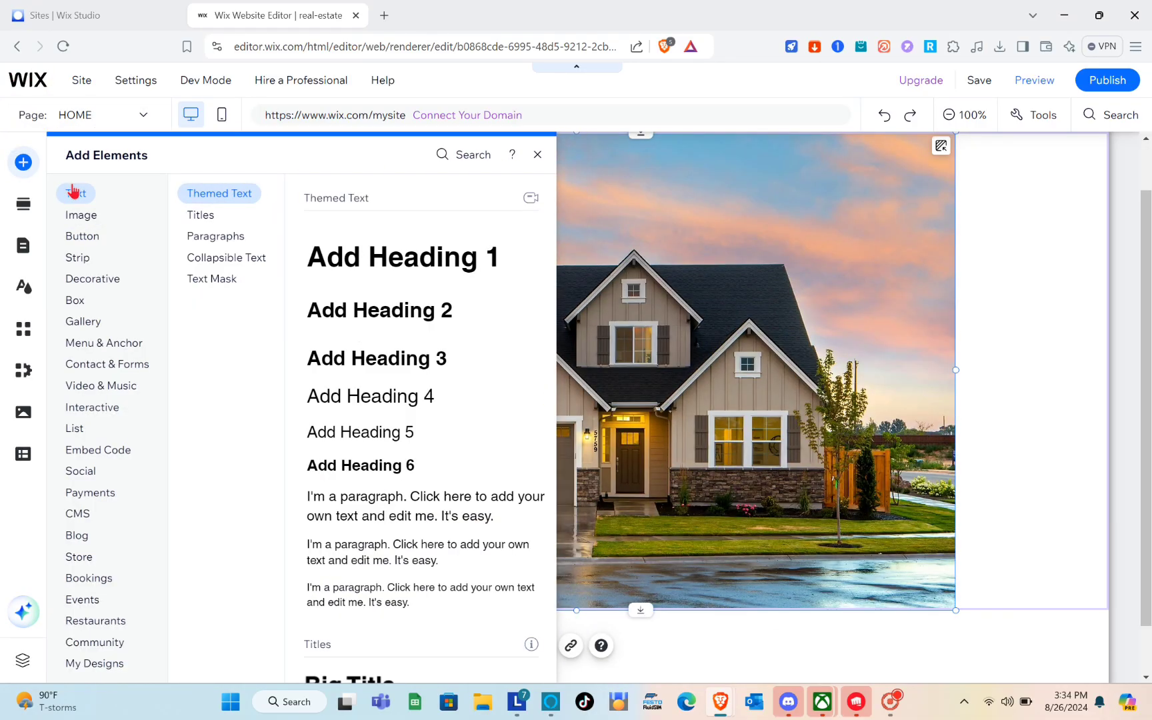
left_click(404, 269)
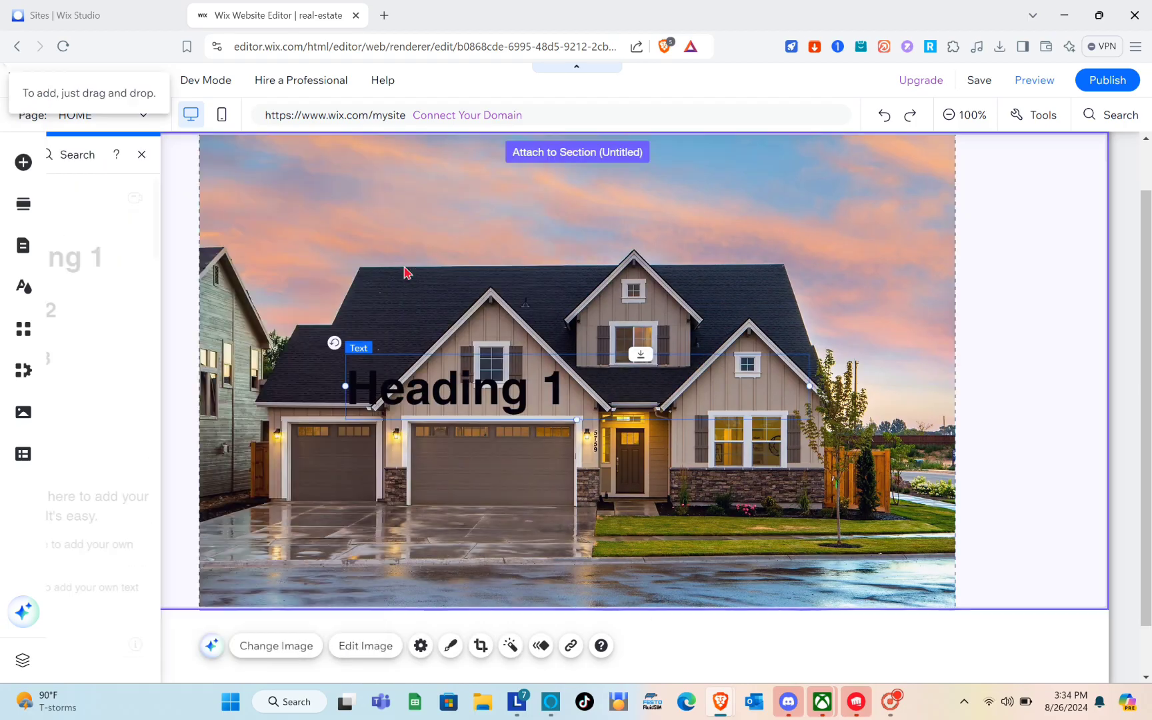
double_click(499, 389)
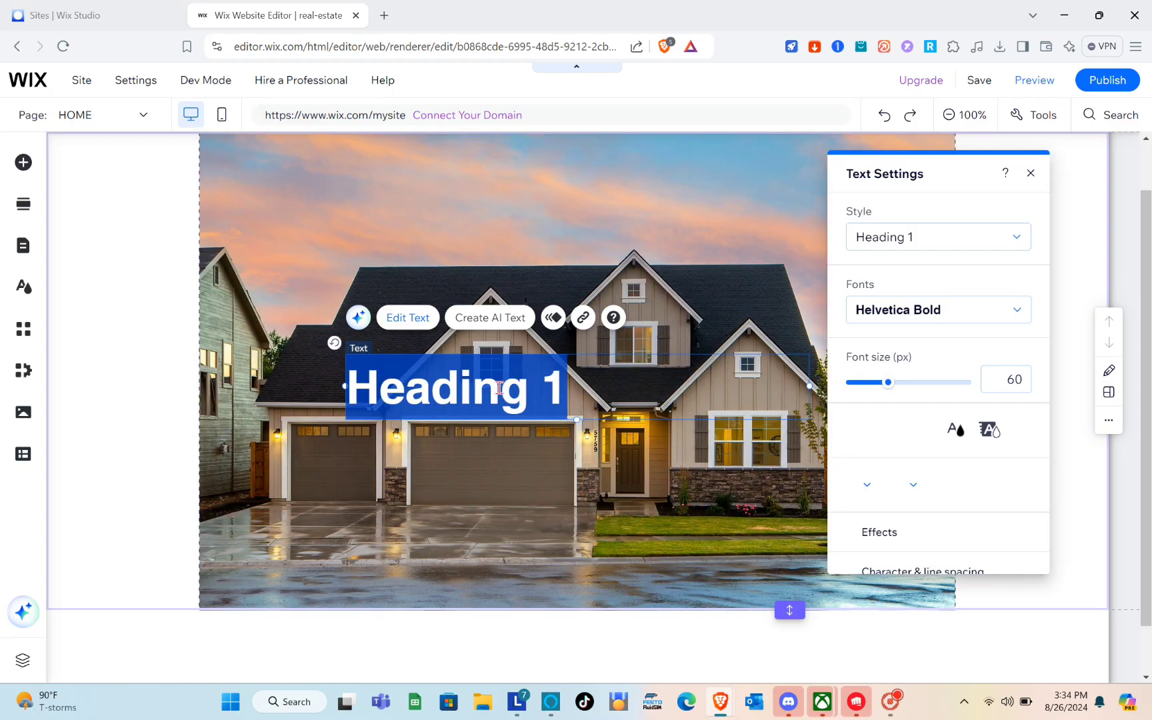
key("Caps_Lock")
type("REA")
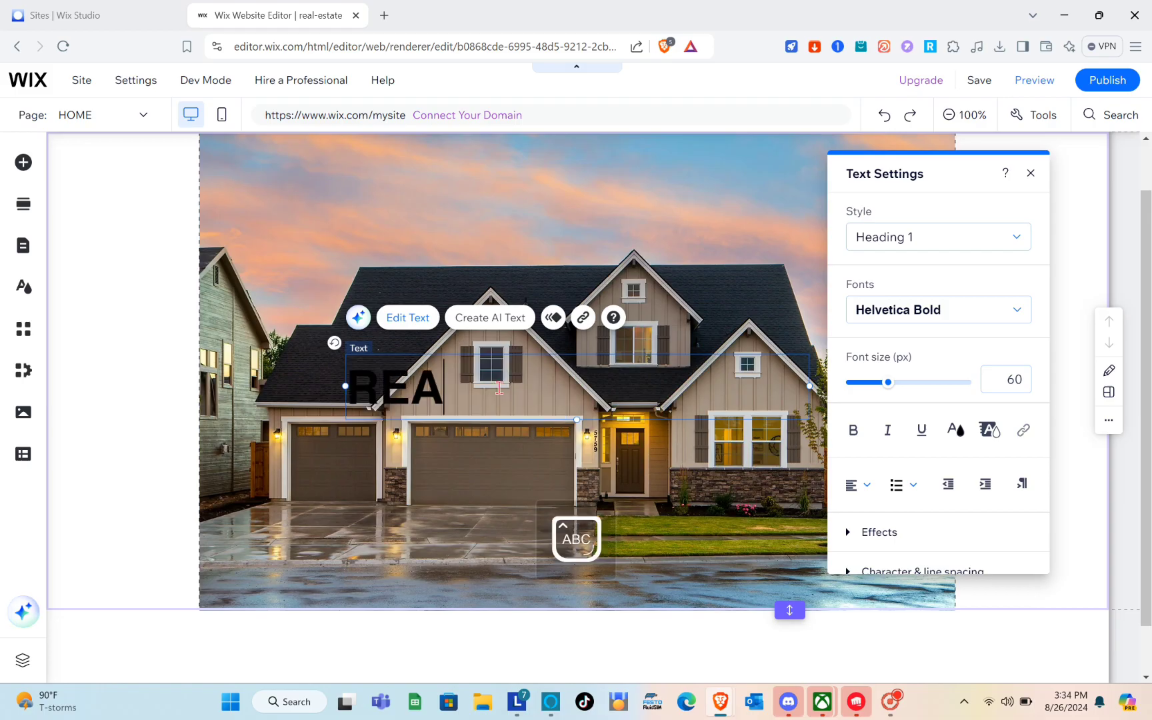
type("L ESTATE")
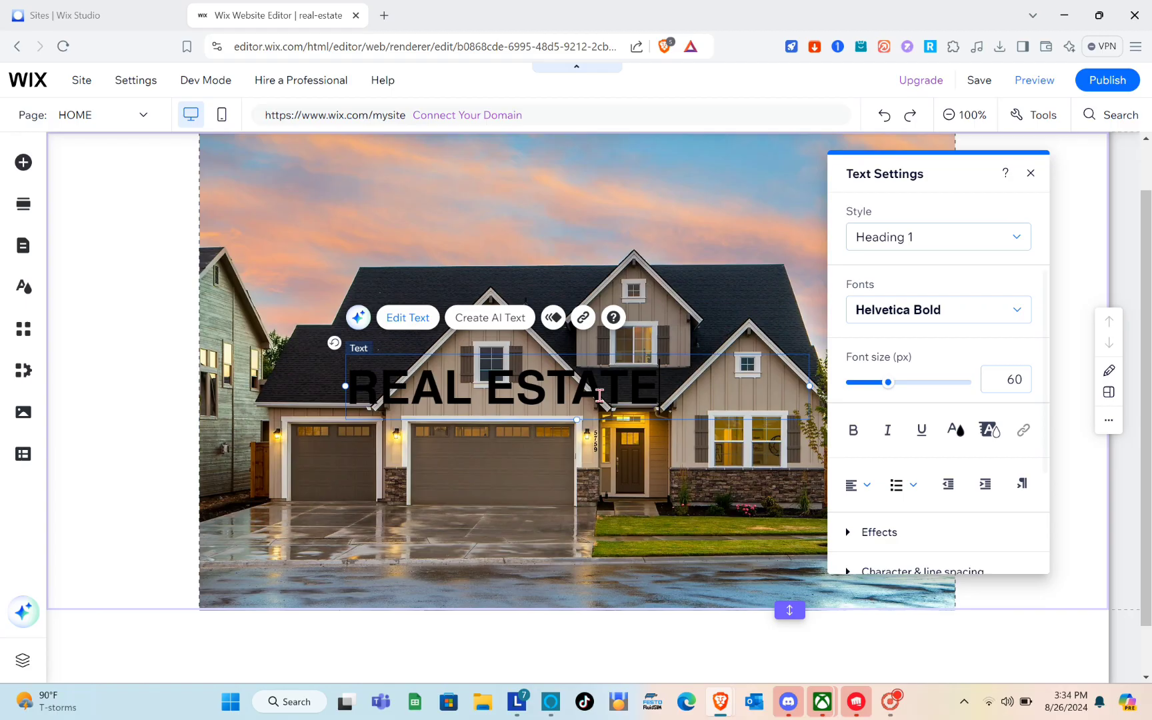
Make the REAL ESTATE heading's text colour white
triple_click(599, 395)
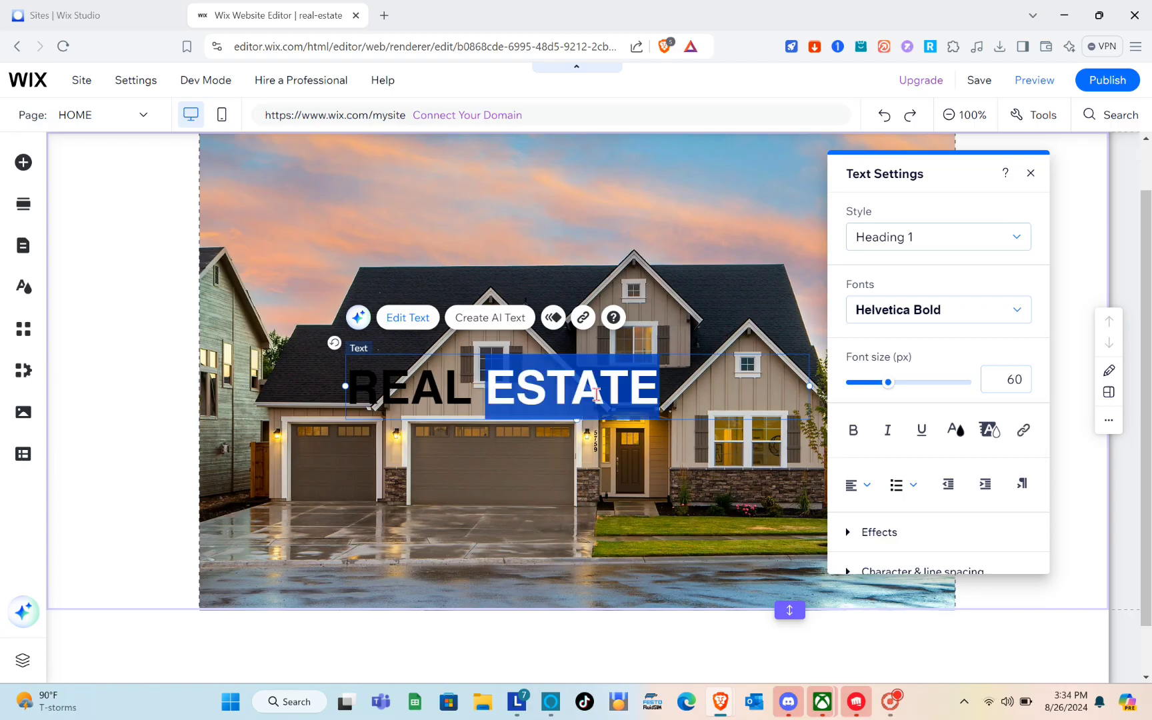
left_click(955, 431)
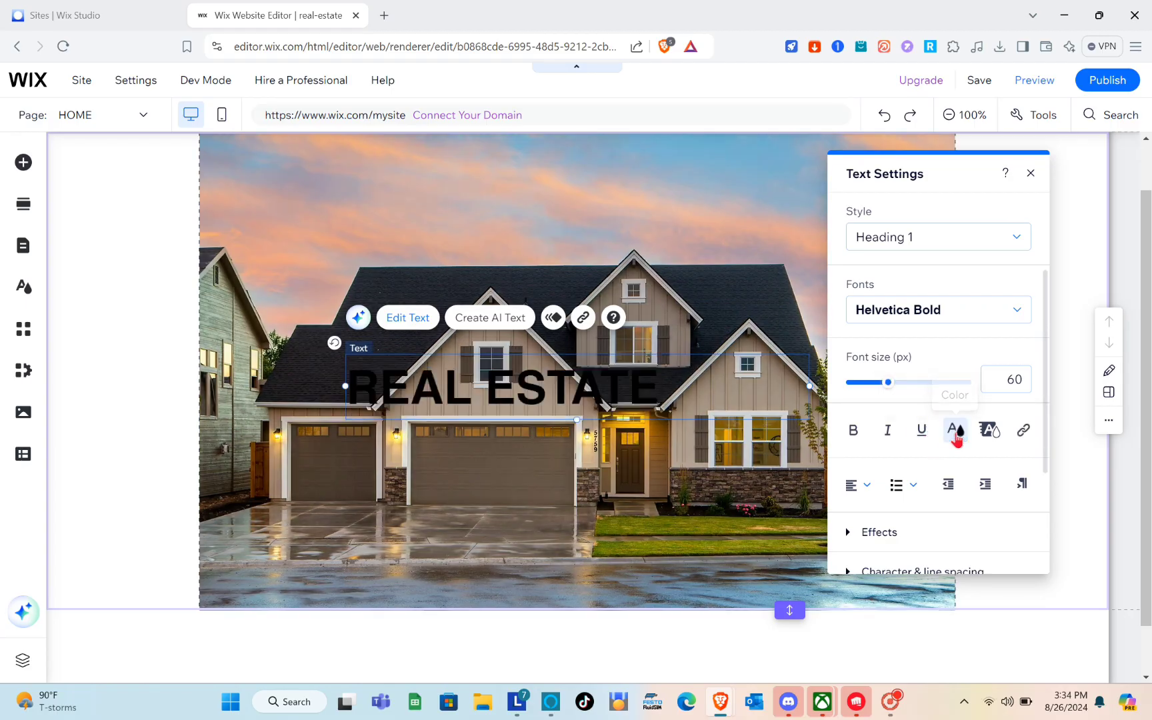
left_click(611, 403)
triple_click(608, 396)
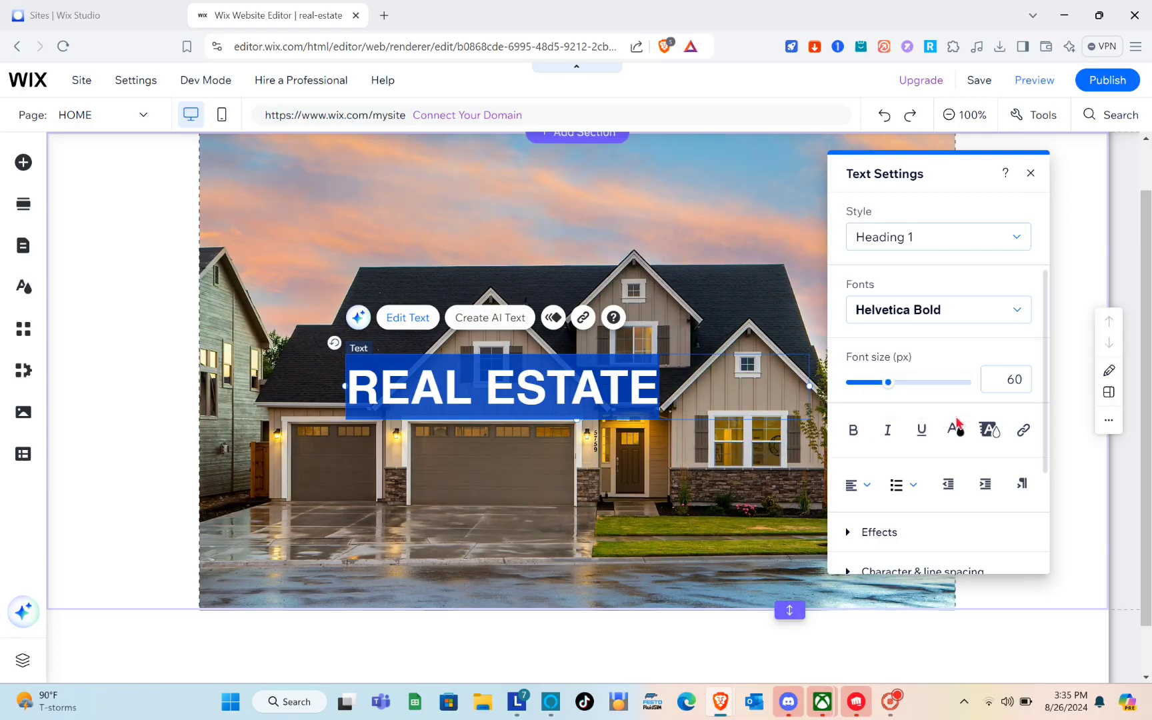
left_click(955, 430)
left_click(923, 433)
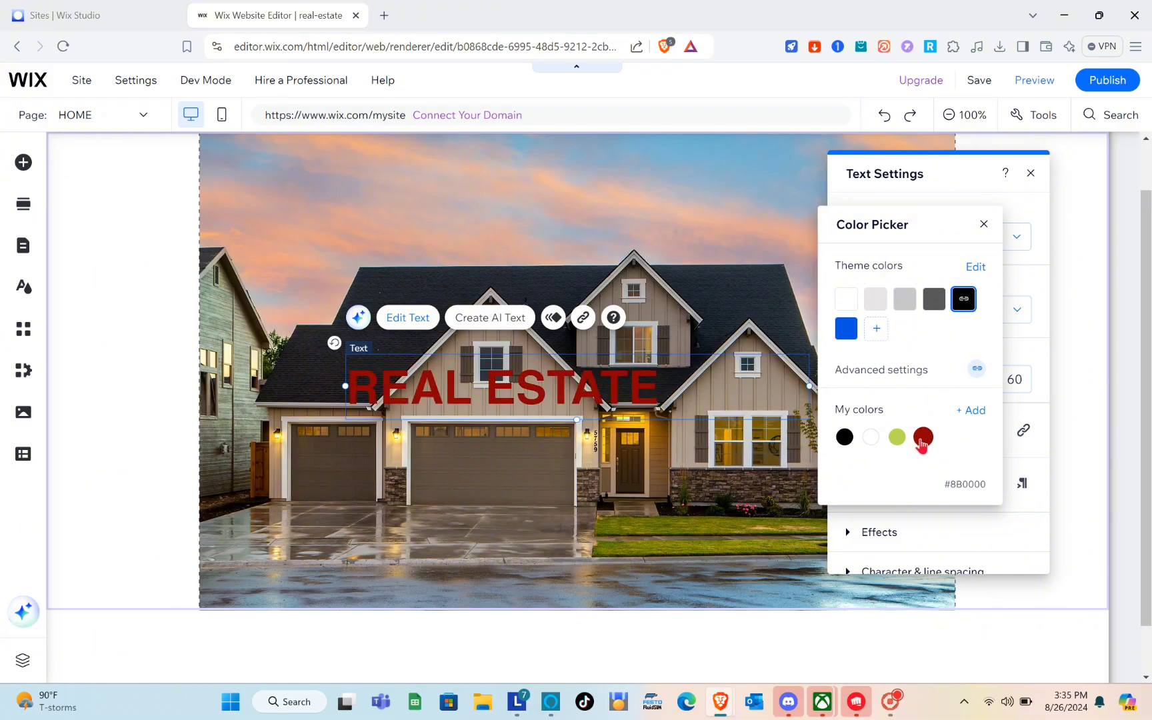
left_click(897, 438)
left_click(870, 436)
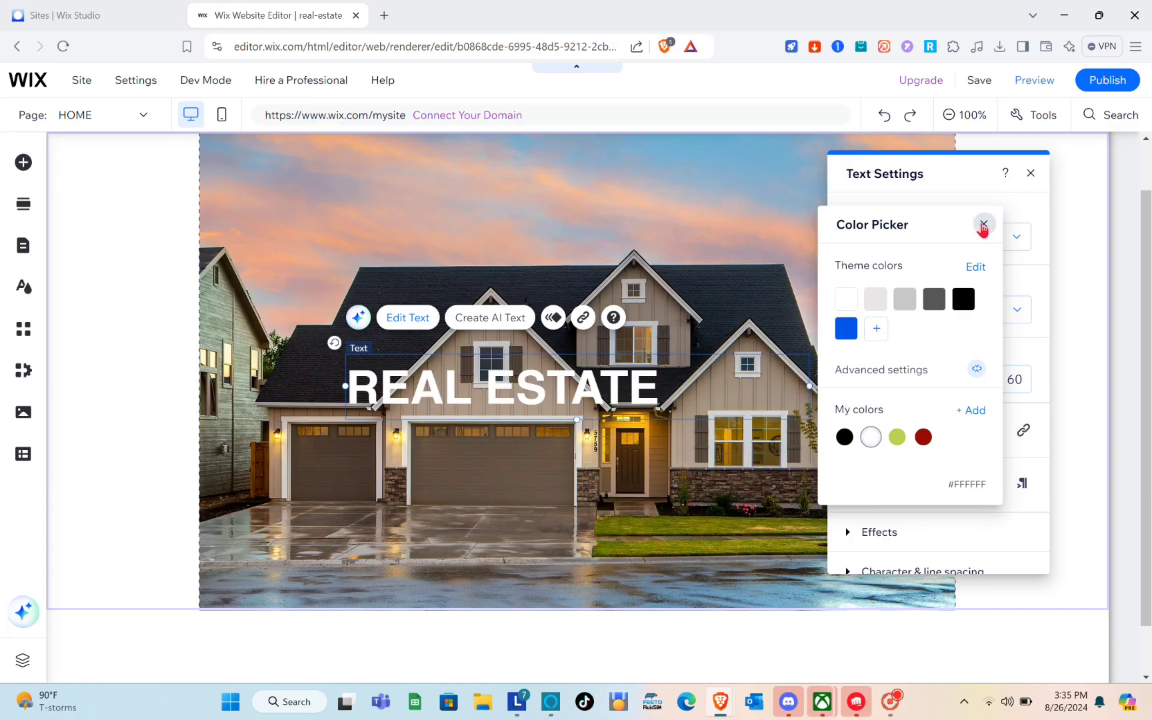
left_click(983, 225)
left_click(1030, 174)
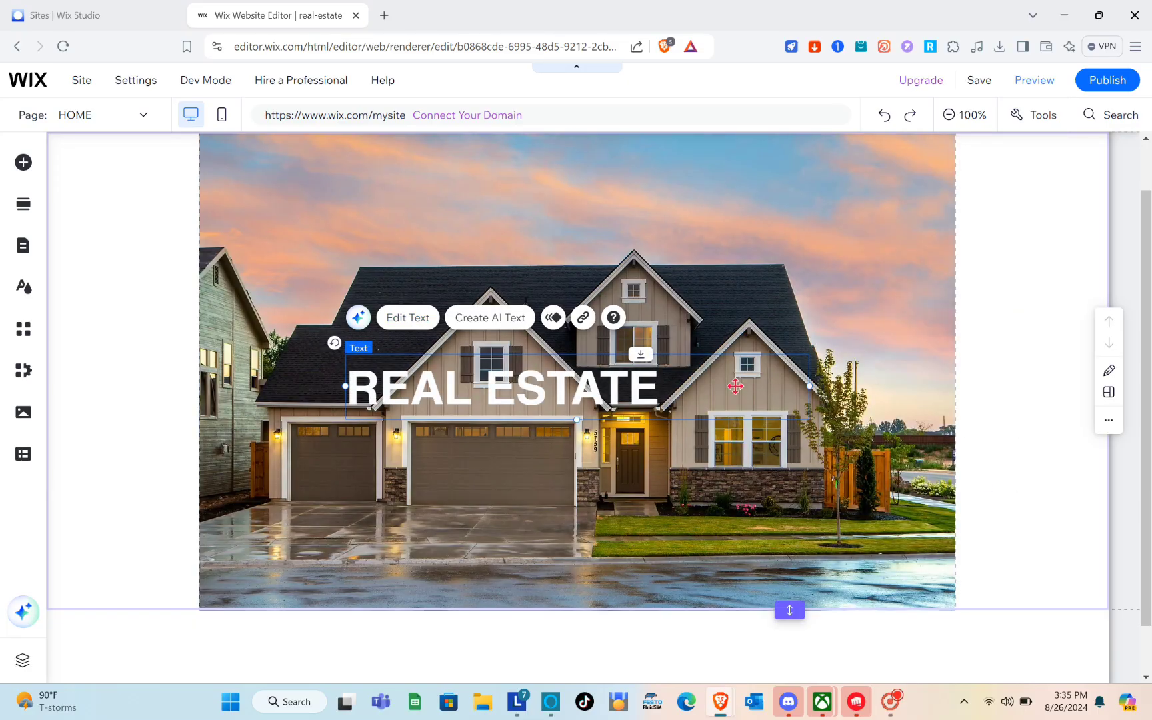
Set the REAL ESTATE heading to 80 px and move it up over the sky
left_click_drag(673, 384, 719, 327)
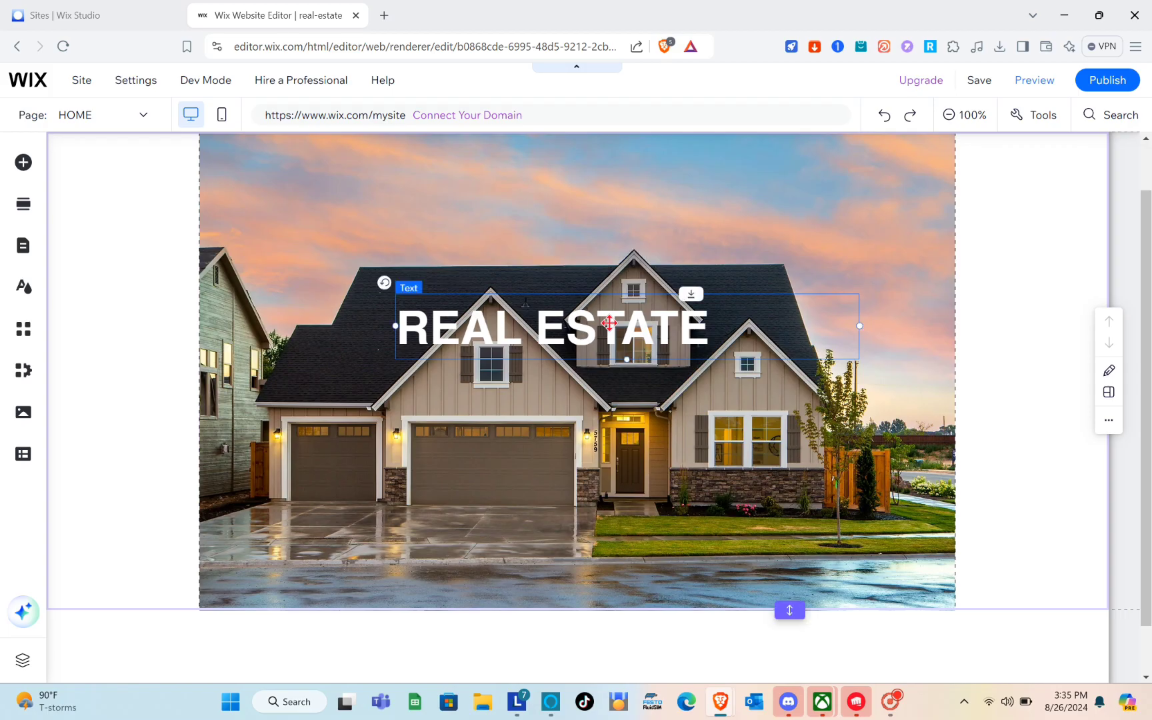
left_click(457, 257)
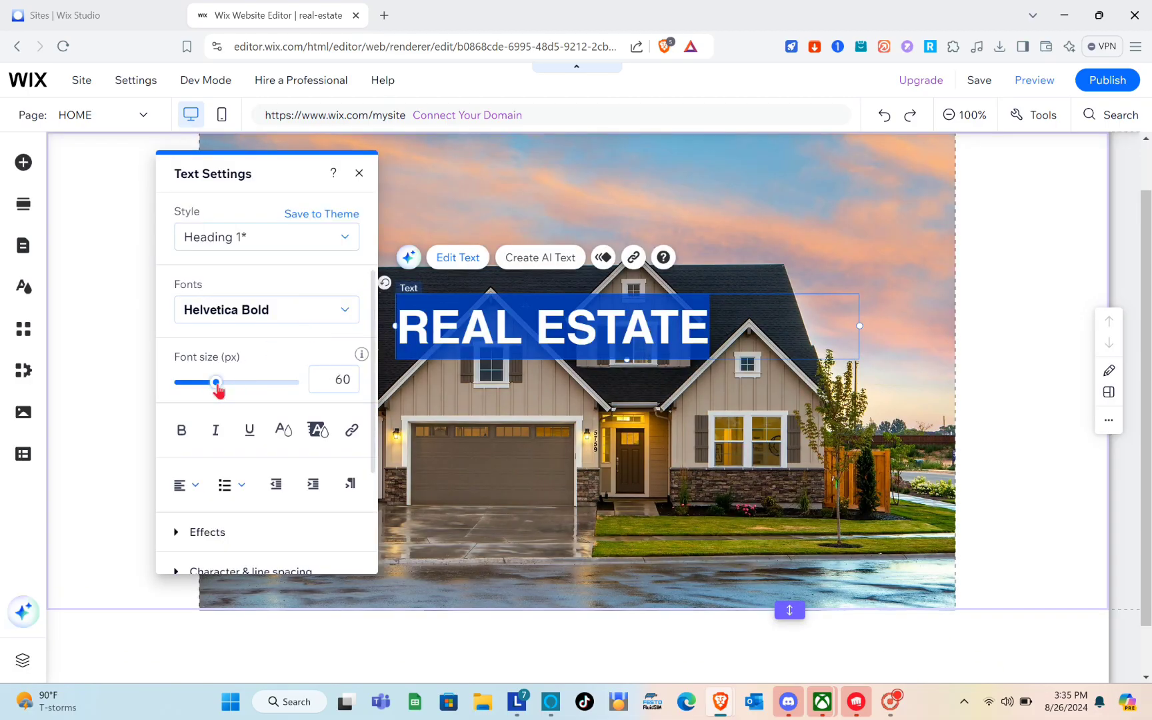
left_click_drag(218, 387, 230, 385)
left_click(599, 345)
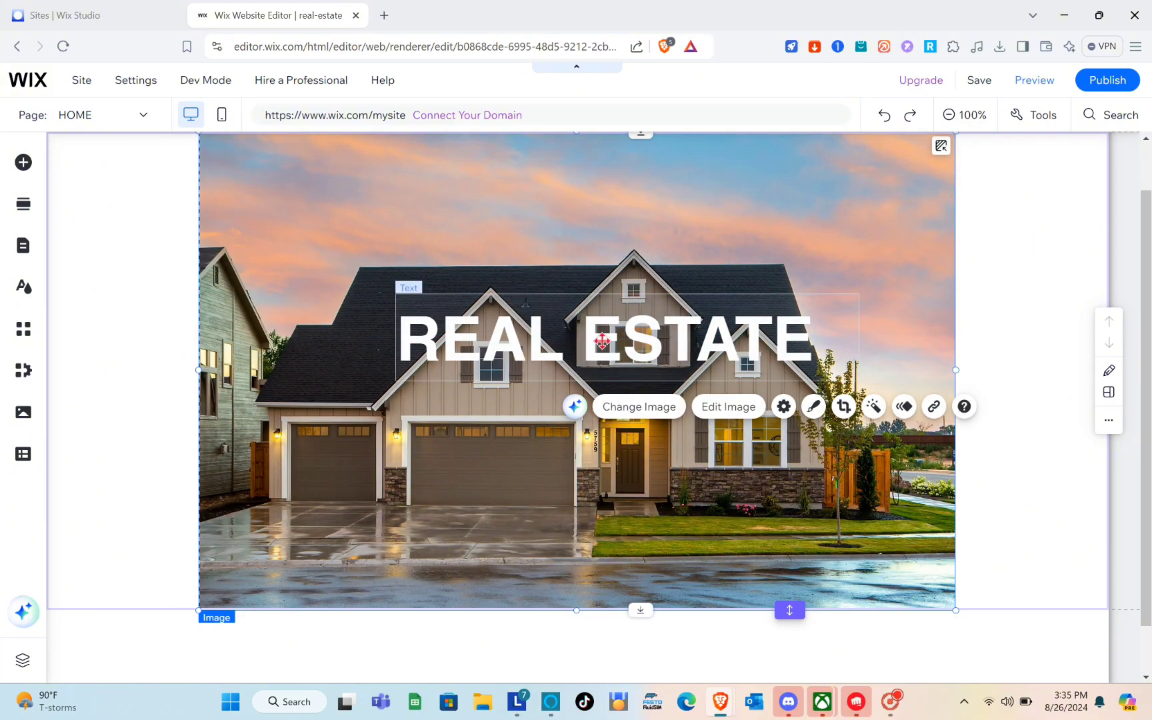
left_click_drag(601, 341, 573, 228)
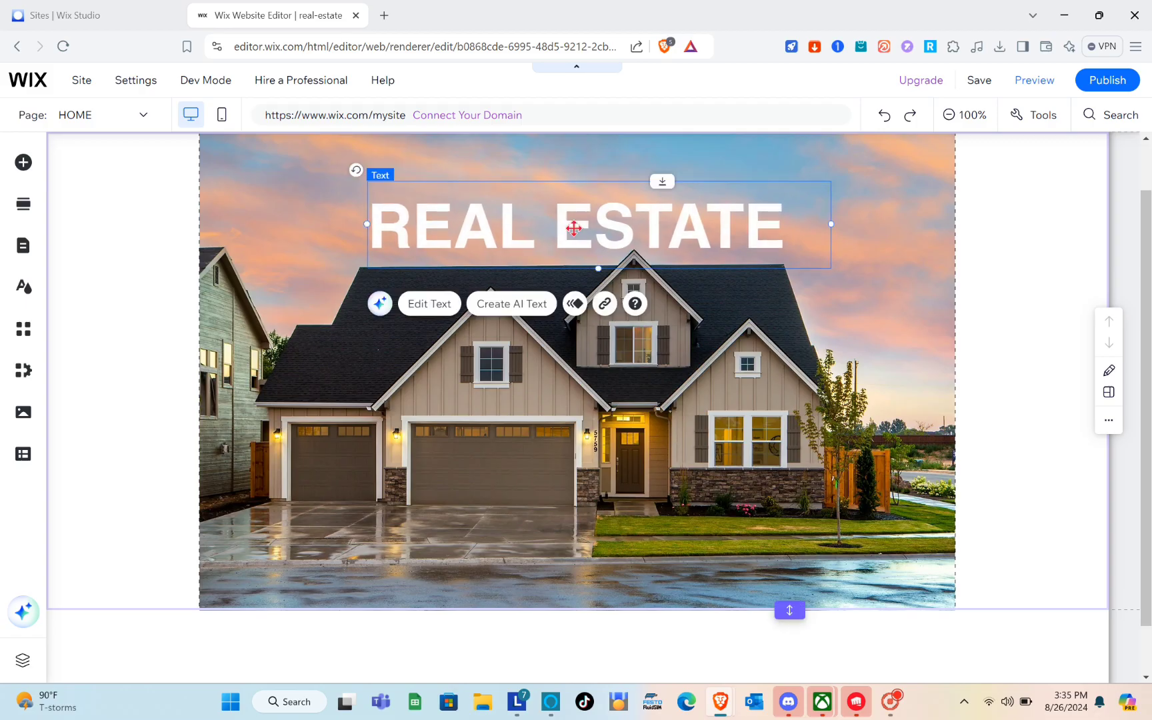
left_click(648, 454)
scroll(648, 452, "down", 1)
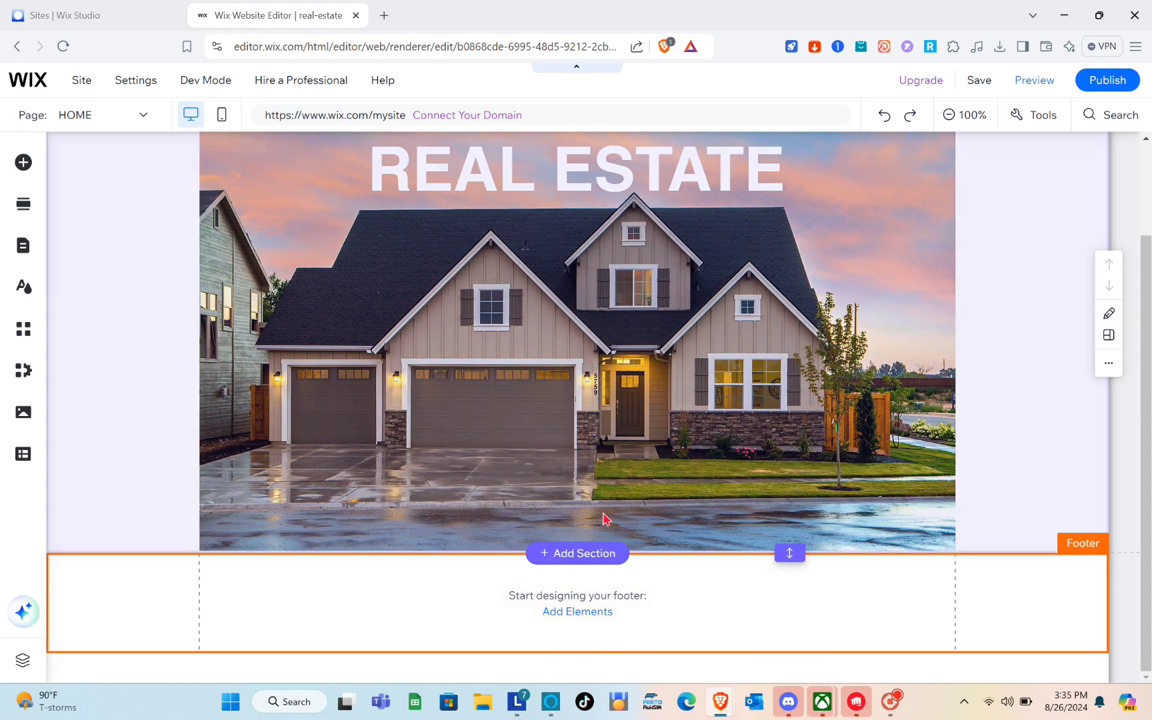
left_click(566, 553)
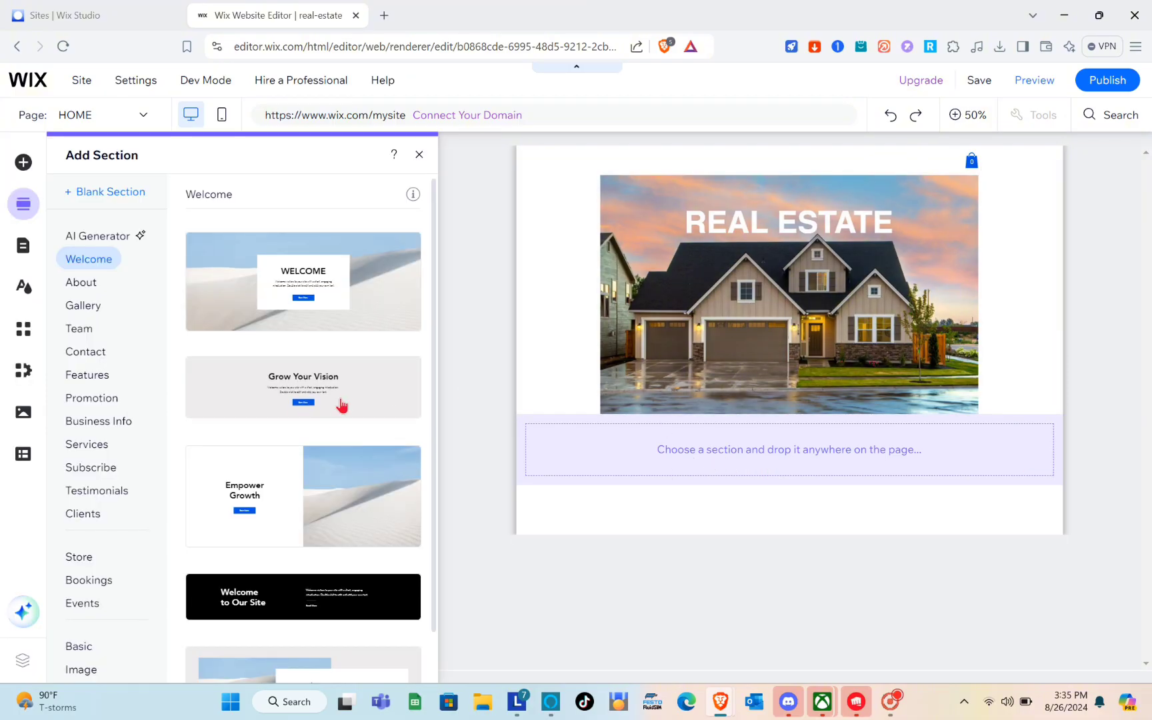
scroll(327, 445, "down", 1)
scroll(327, 444, "up", 1)
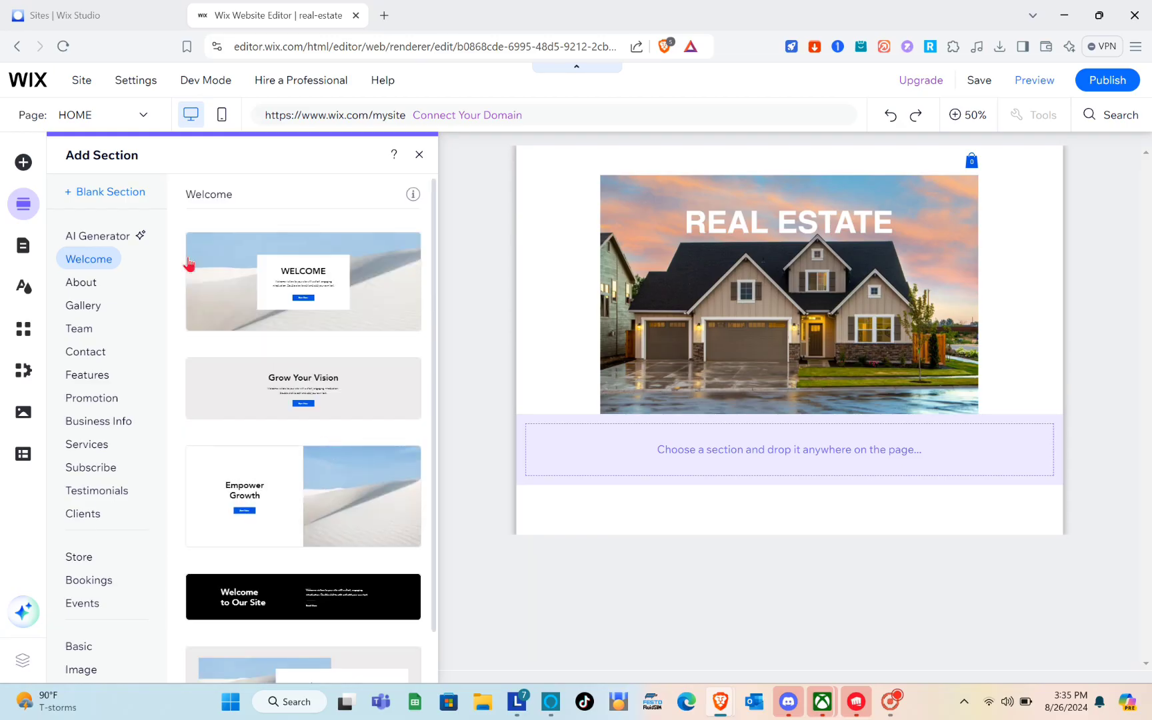
left_click(86, 306)
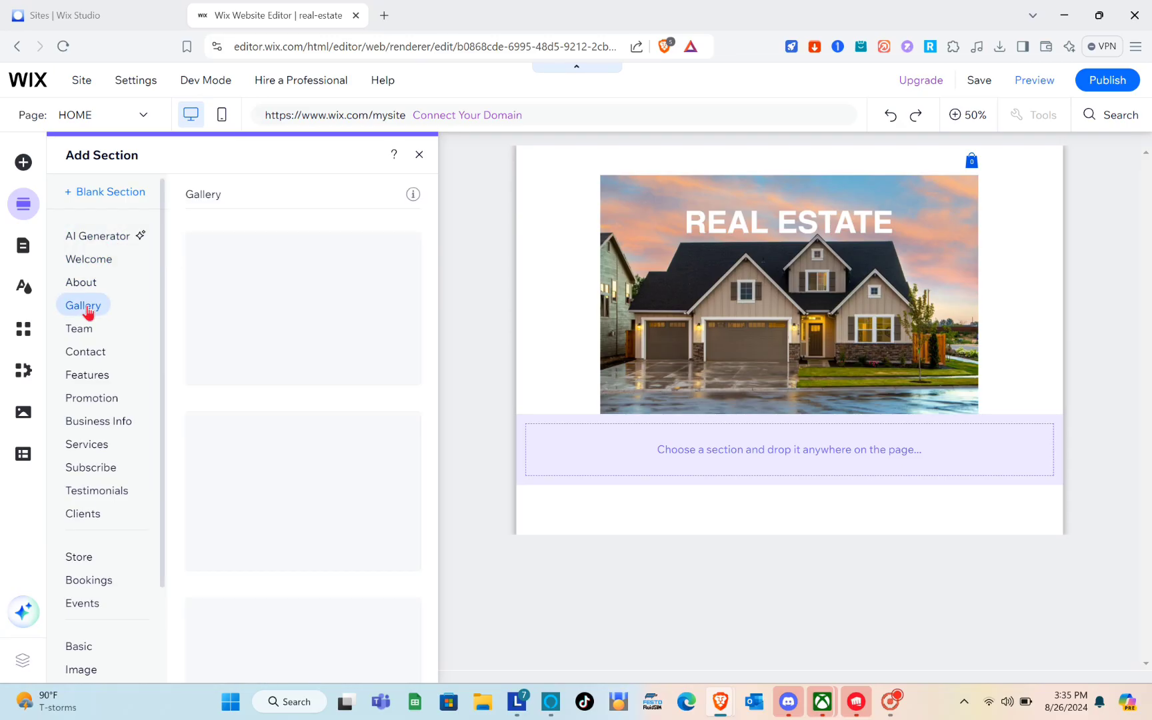
left_click(86, 286)
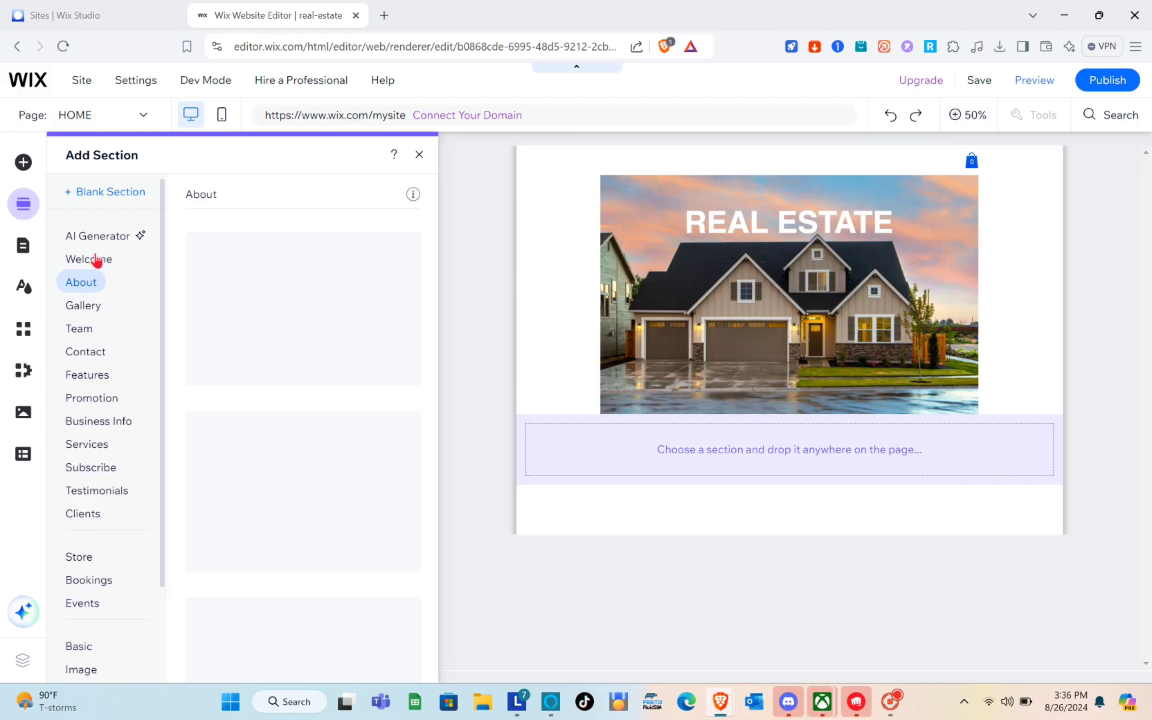
left_click(97, 260)
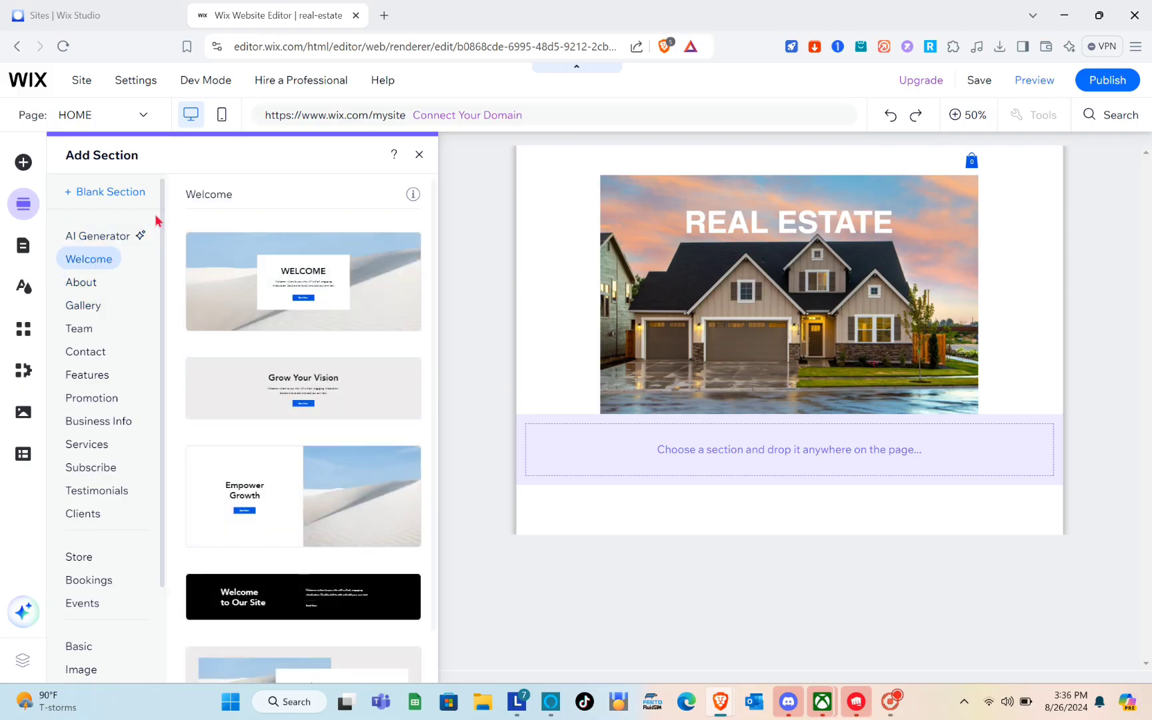
left_click(87, 373)
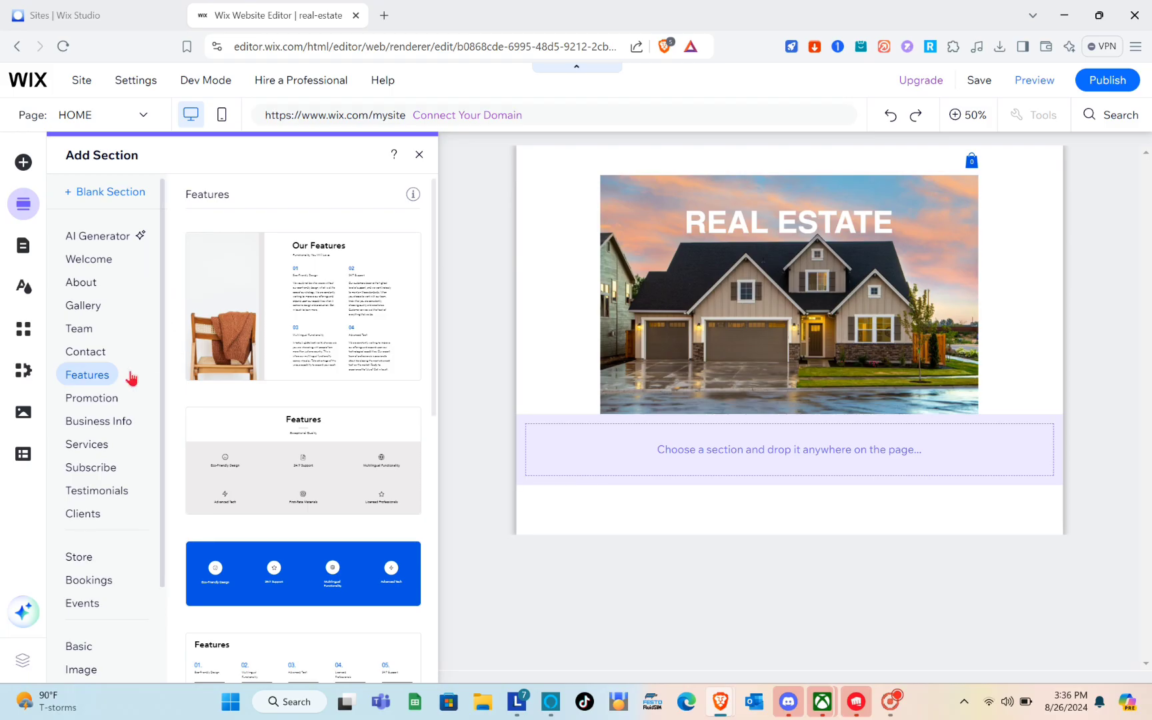
scroll(241, 383, "down", 10)
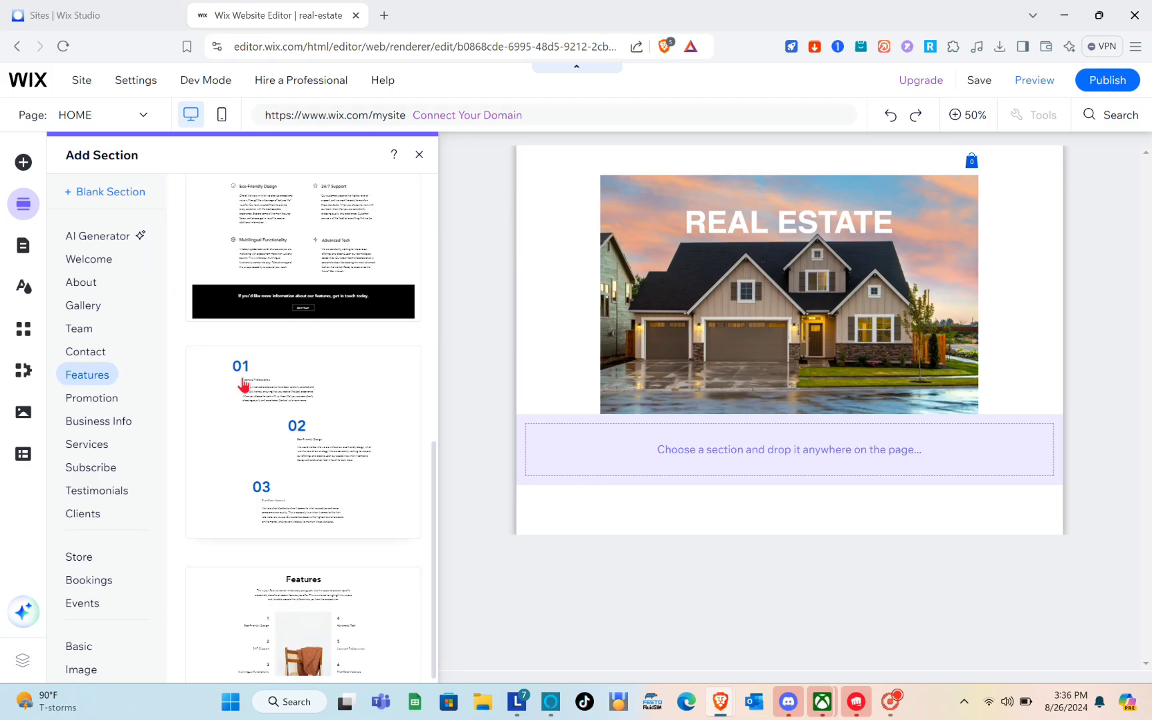
scroll(242, 385, "up", 10)
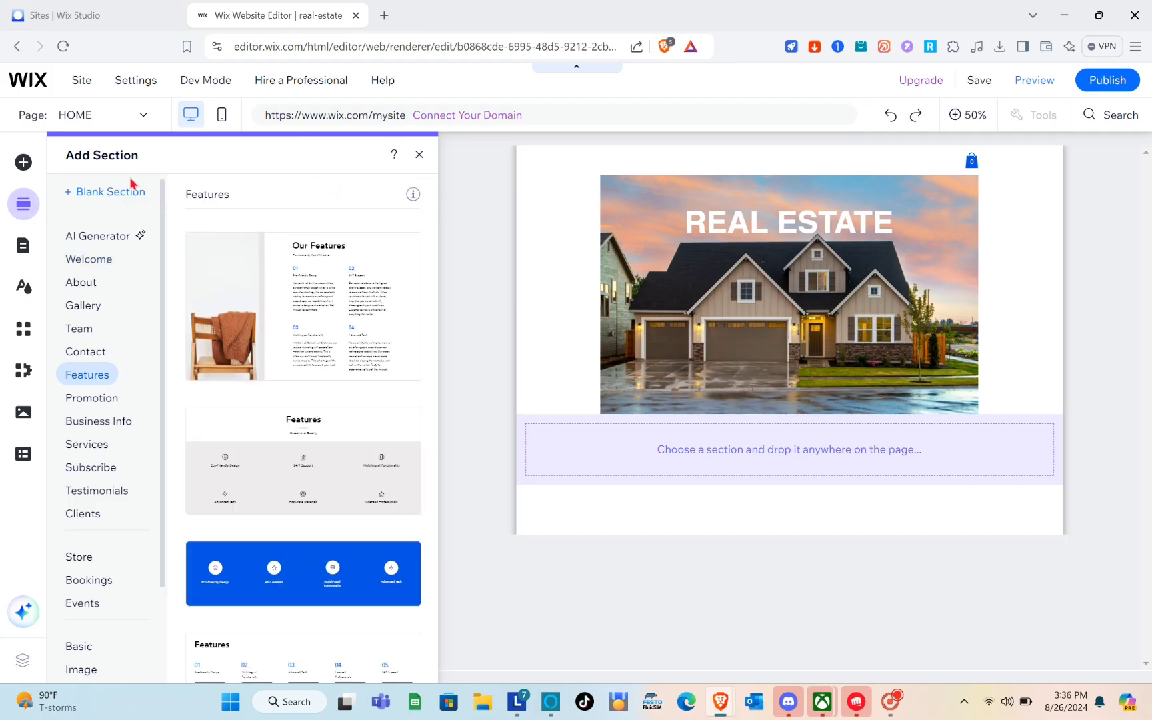
Insert a blank section between the house hero and the footer
left_click(418, 154)
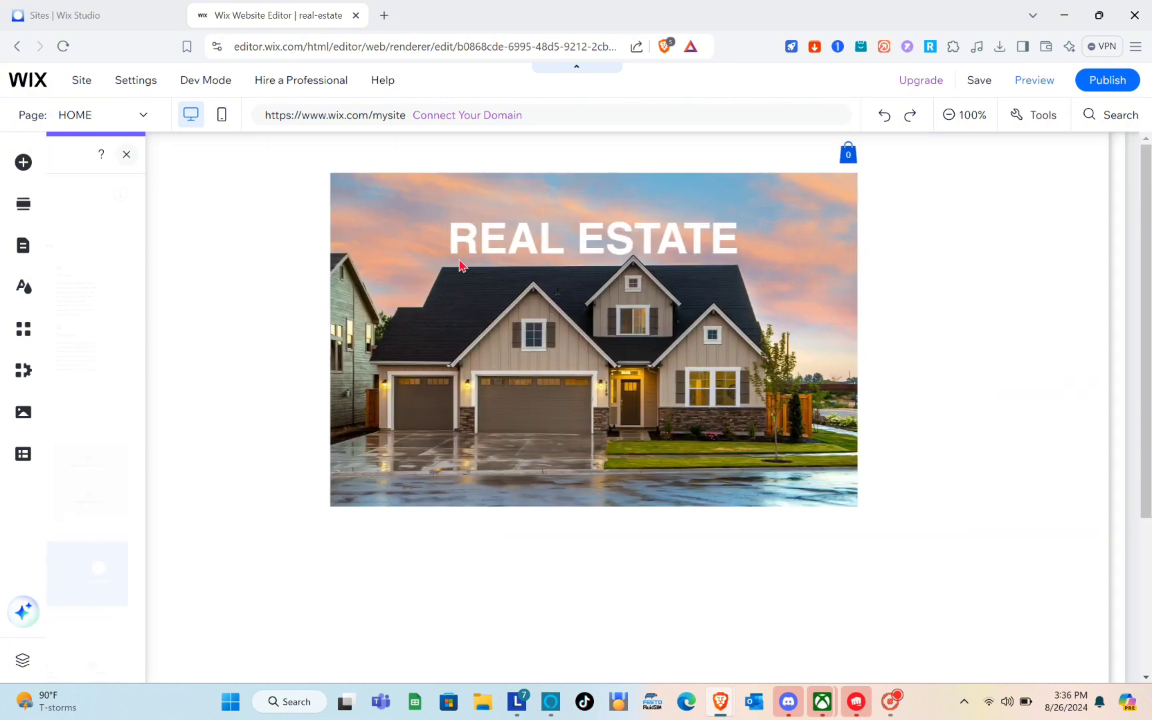
scroll(617, 513, "down", 3)
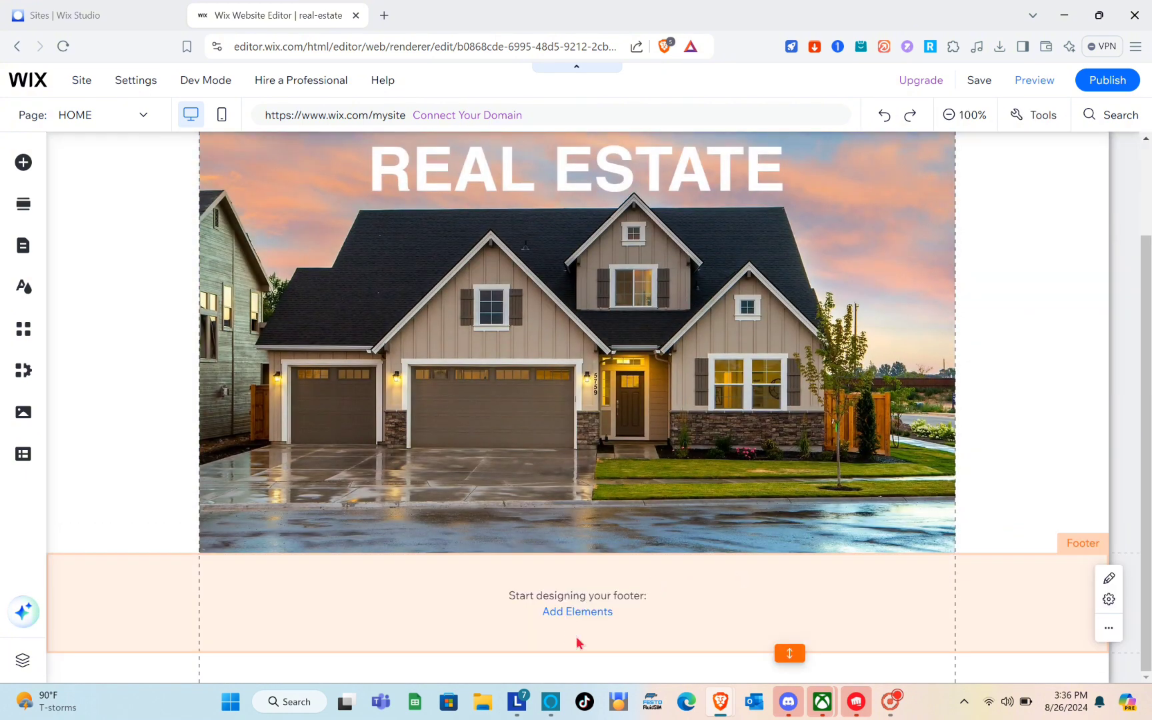
left_click(613, 637)
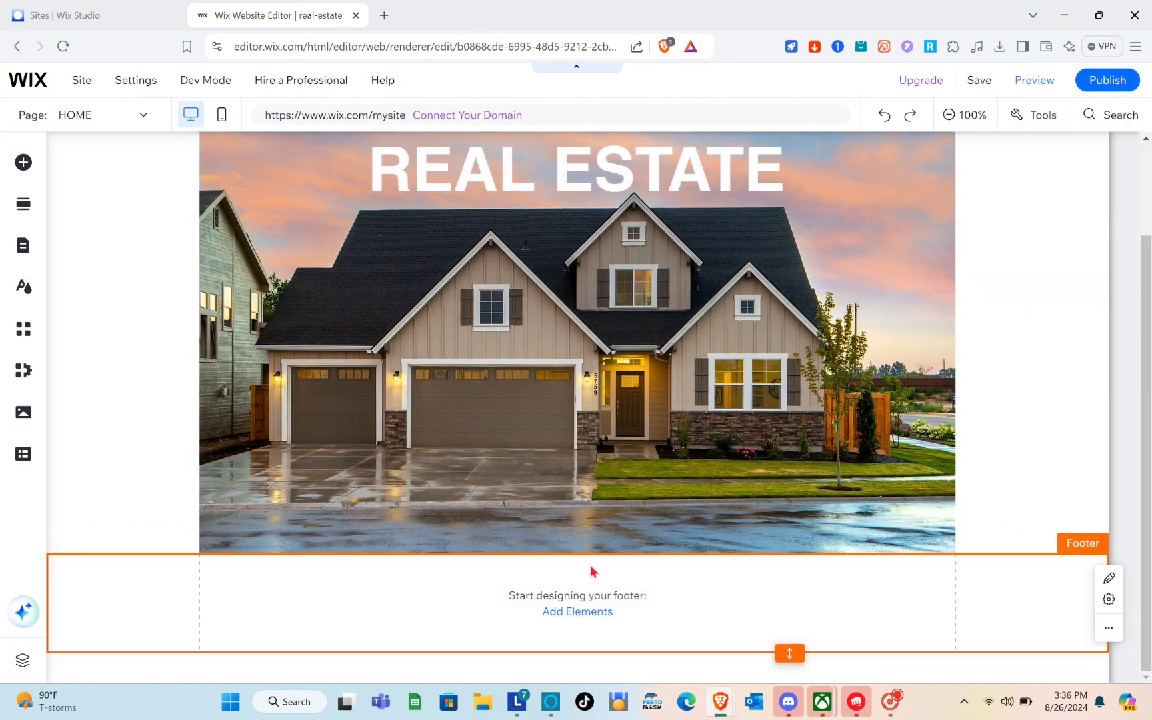
left_click(571, 554)
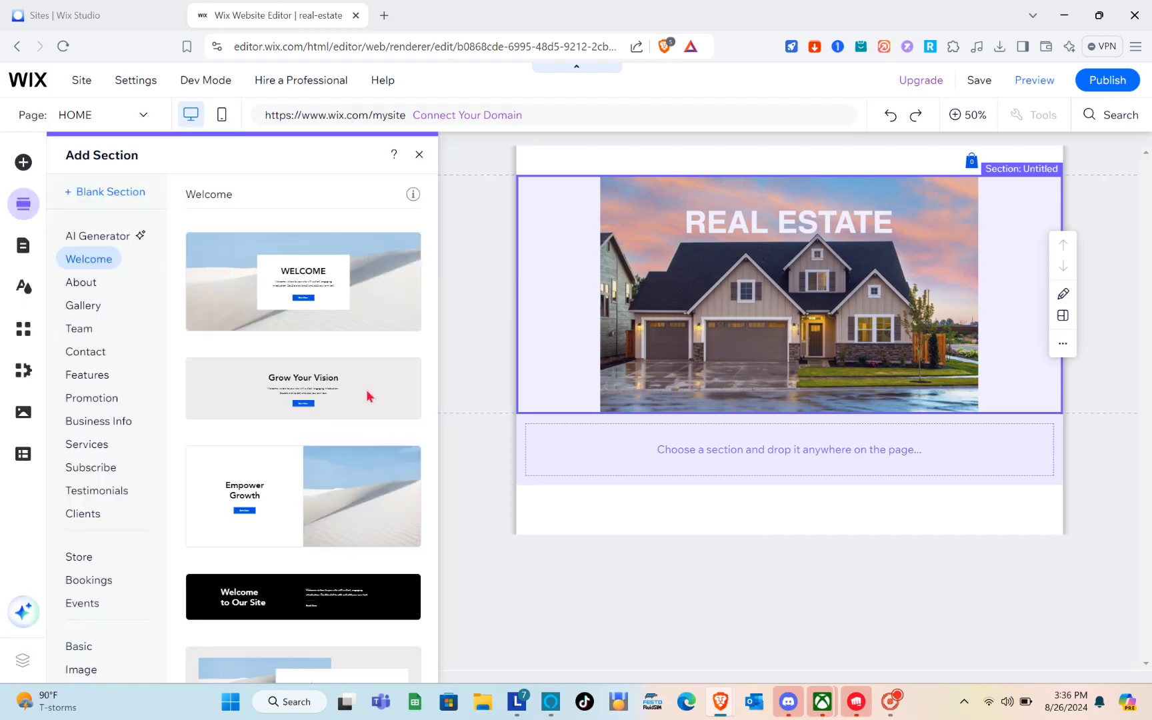
left_click(107, 196)
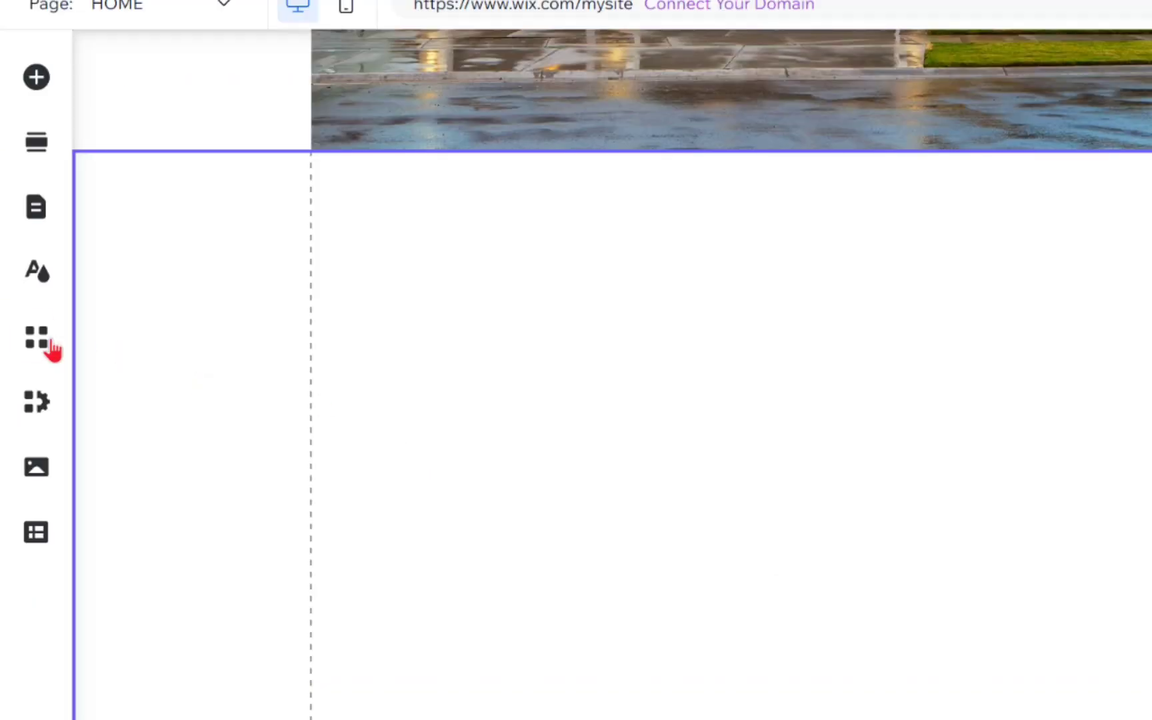
Search the App Market for 'REAL' and install the Real Estate app, agreeing to its permissions
left_click(38, 344)
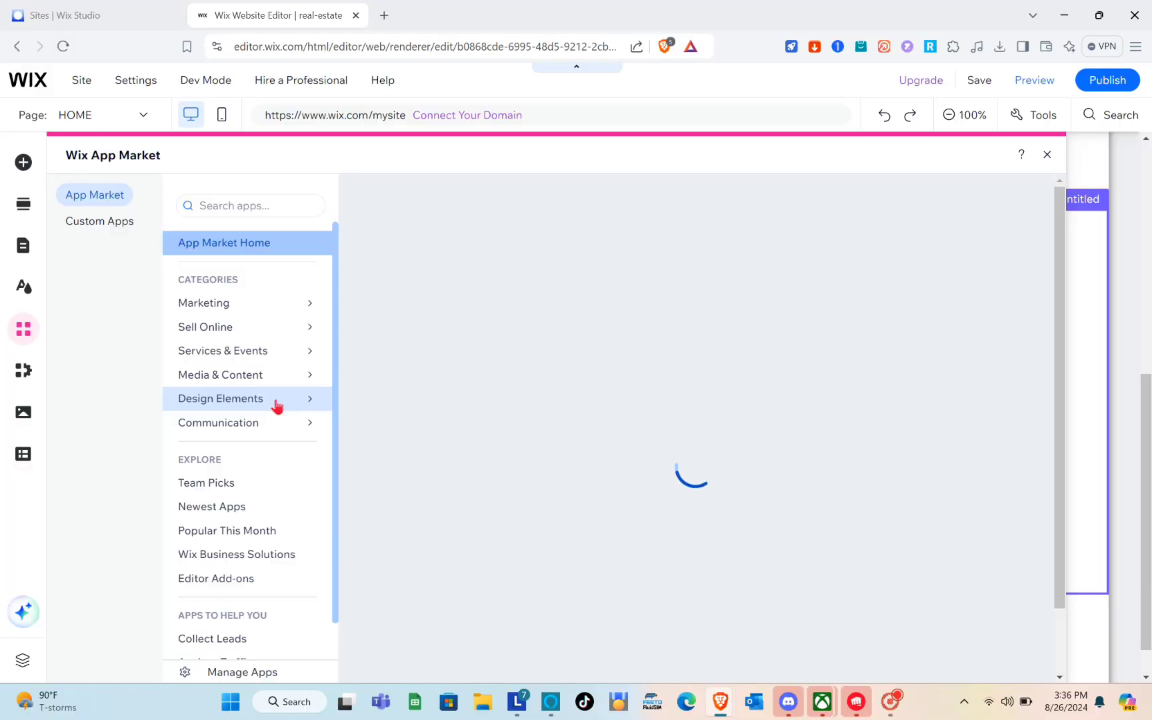
mouse_move(277, 406)
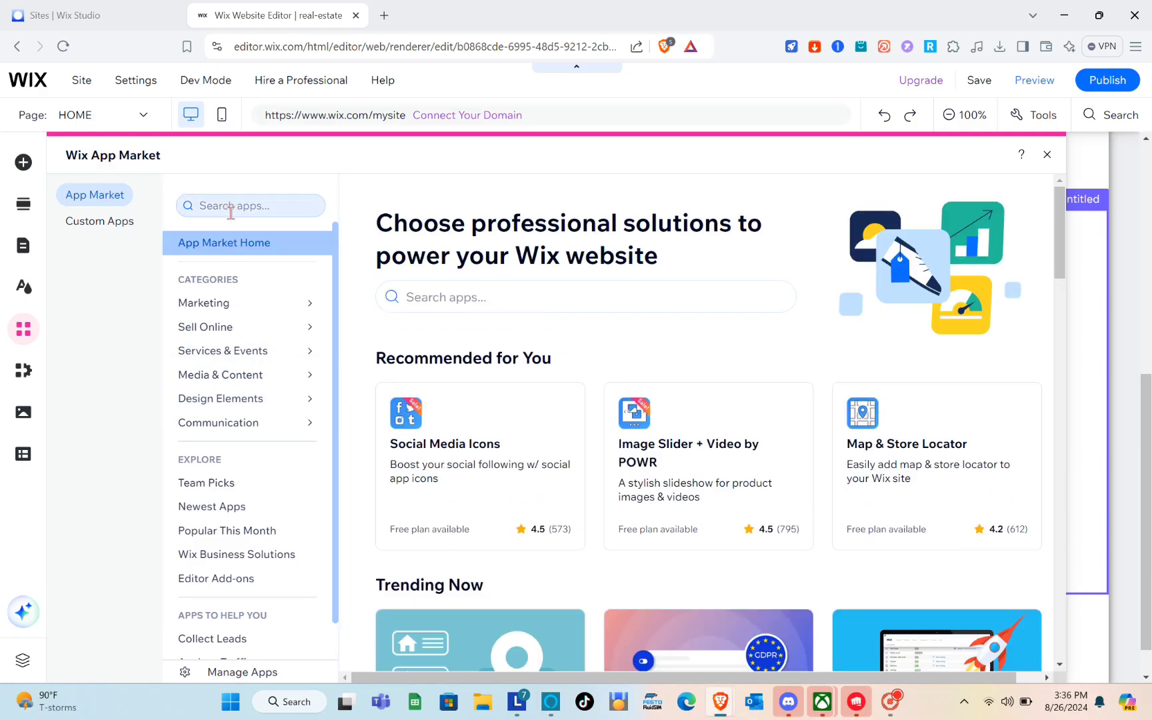
left_click(231, 211)
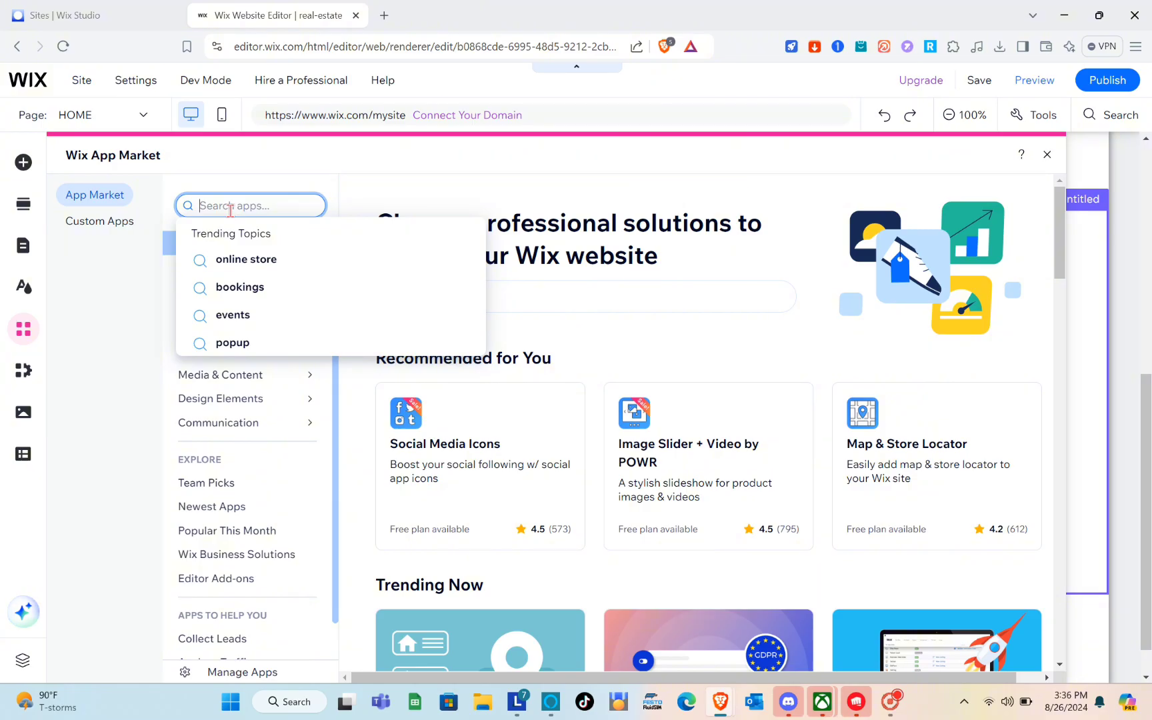
type("REAL")
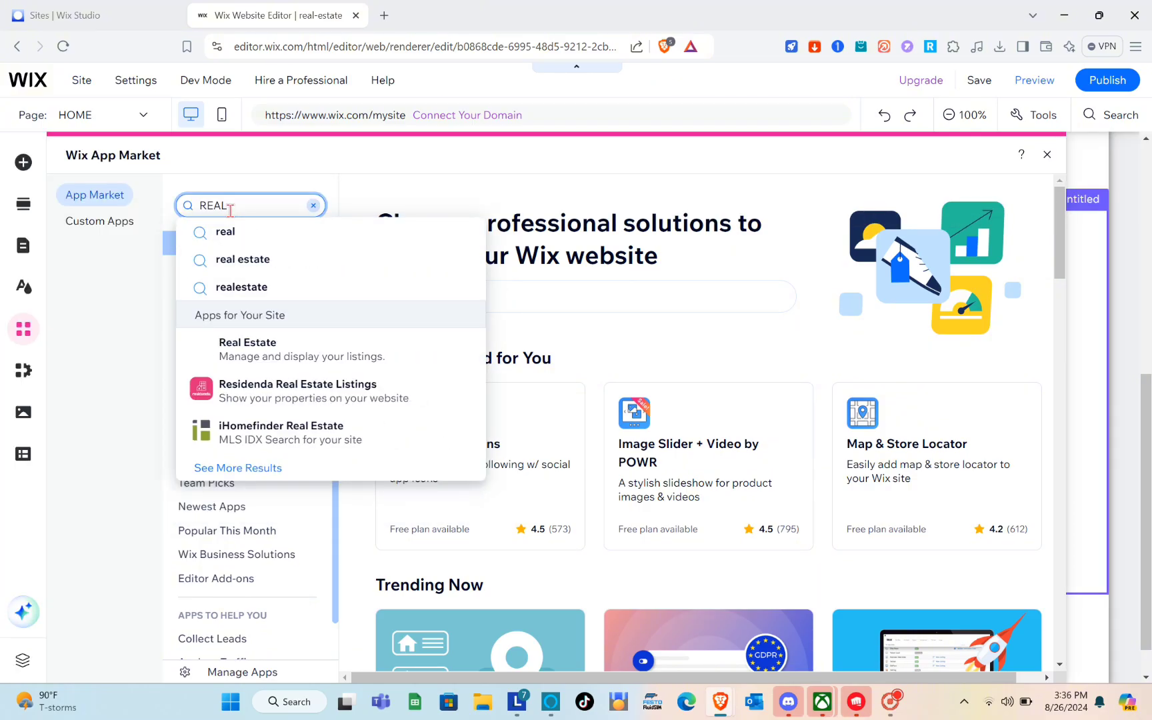
left_click(235, 265)
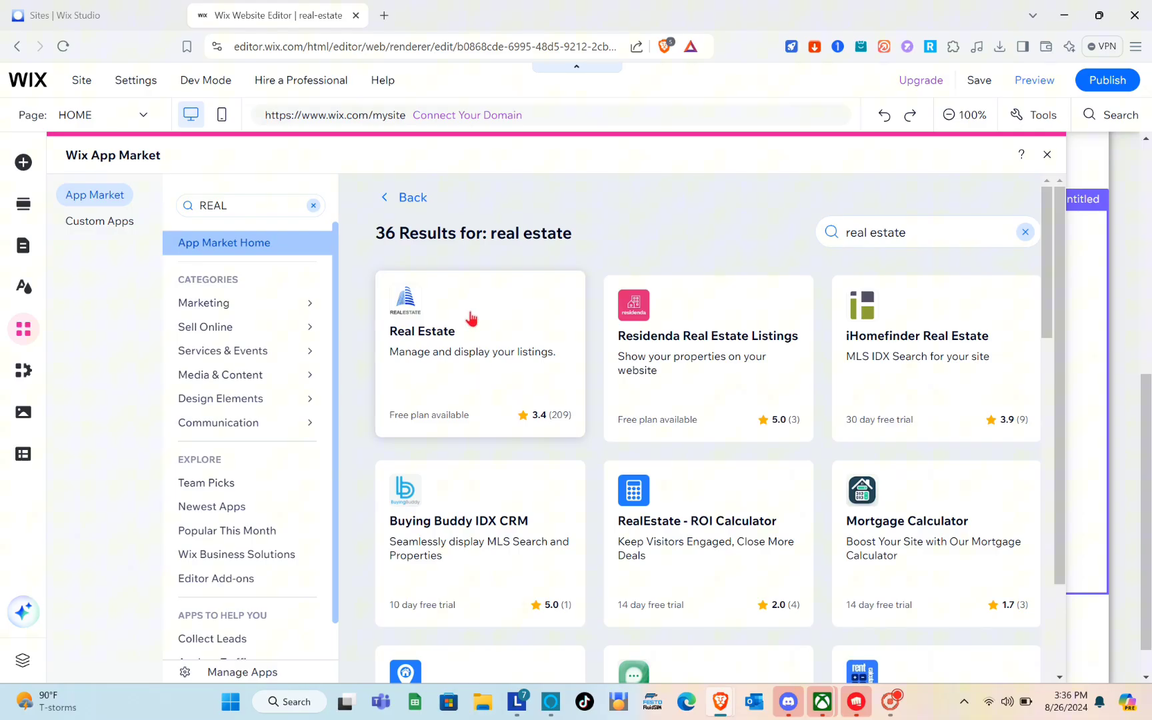
left_click(470, 312)
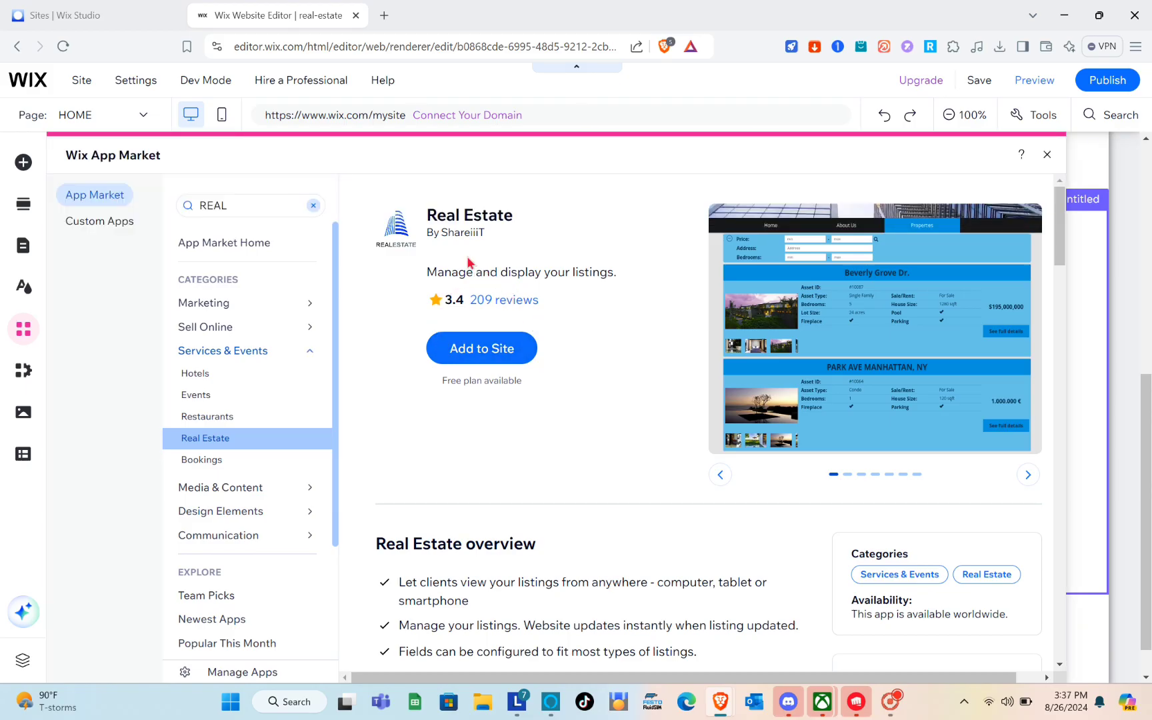
left_click(470, 355)
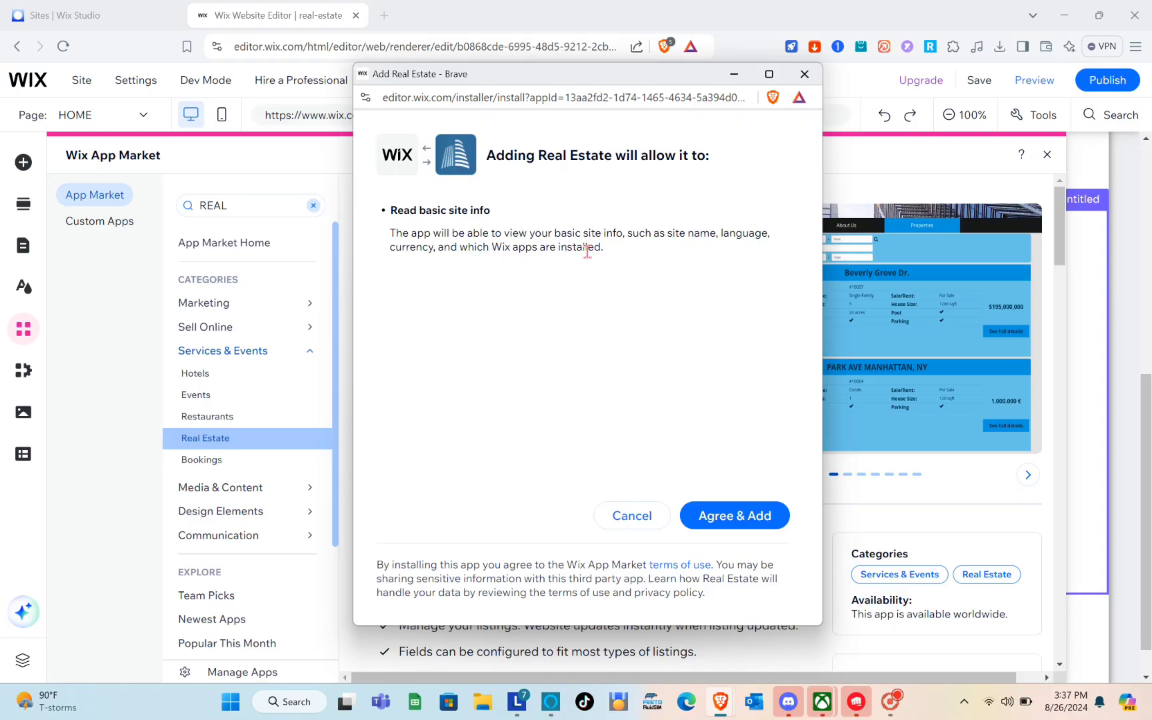
left_click(748, 519)
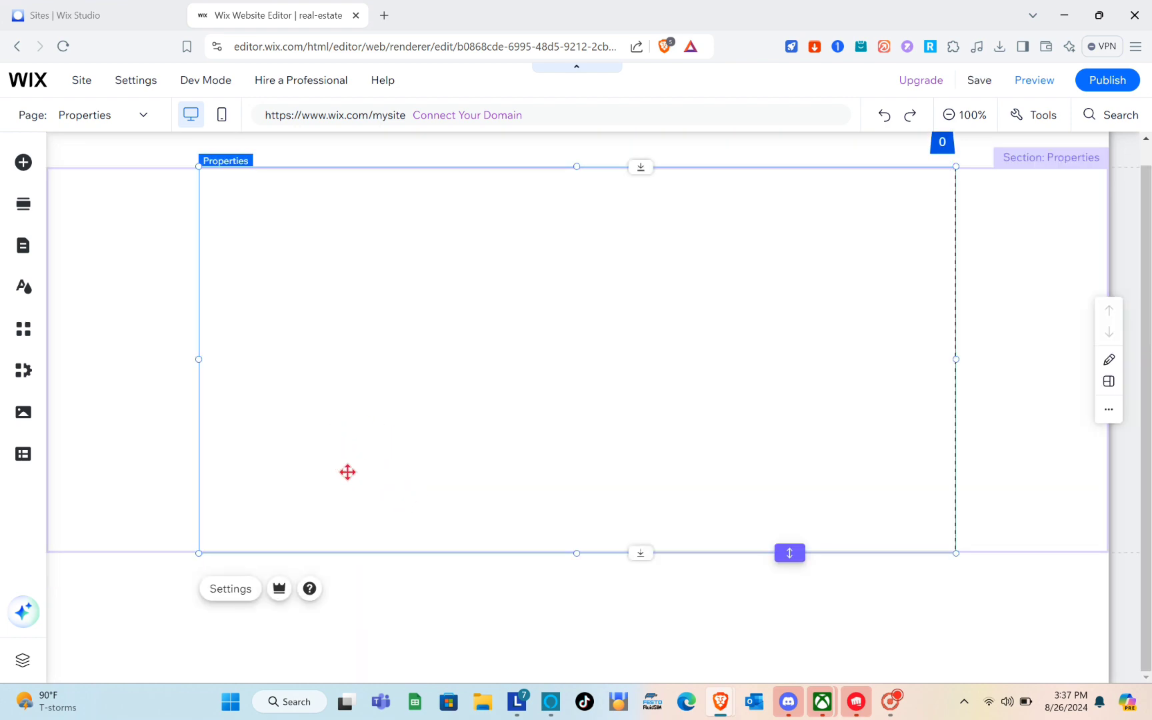
Open the Settings panel of the Real Estate App's property listings widget
scroll(412, 475, "down", 2)
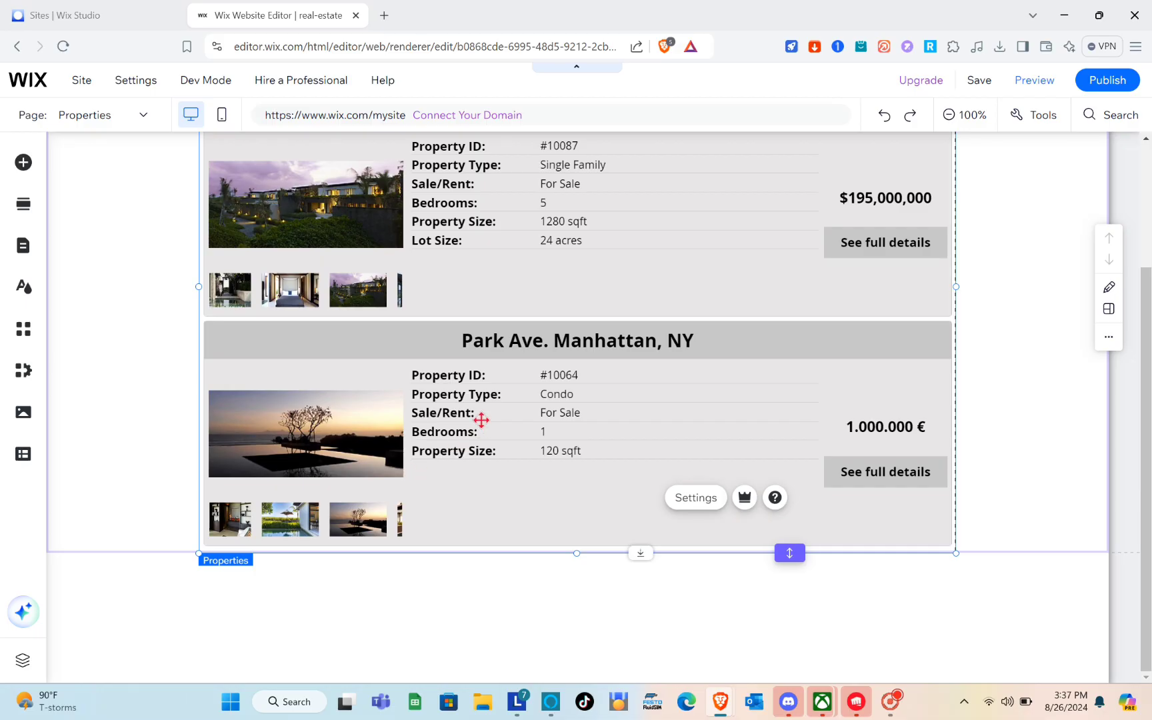
scroll(393, 387, "up", 2)
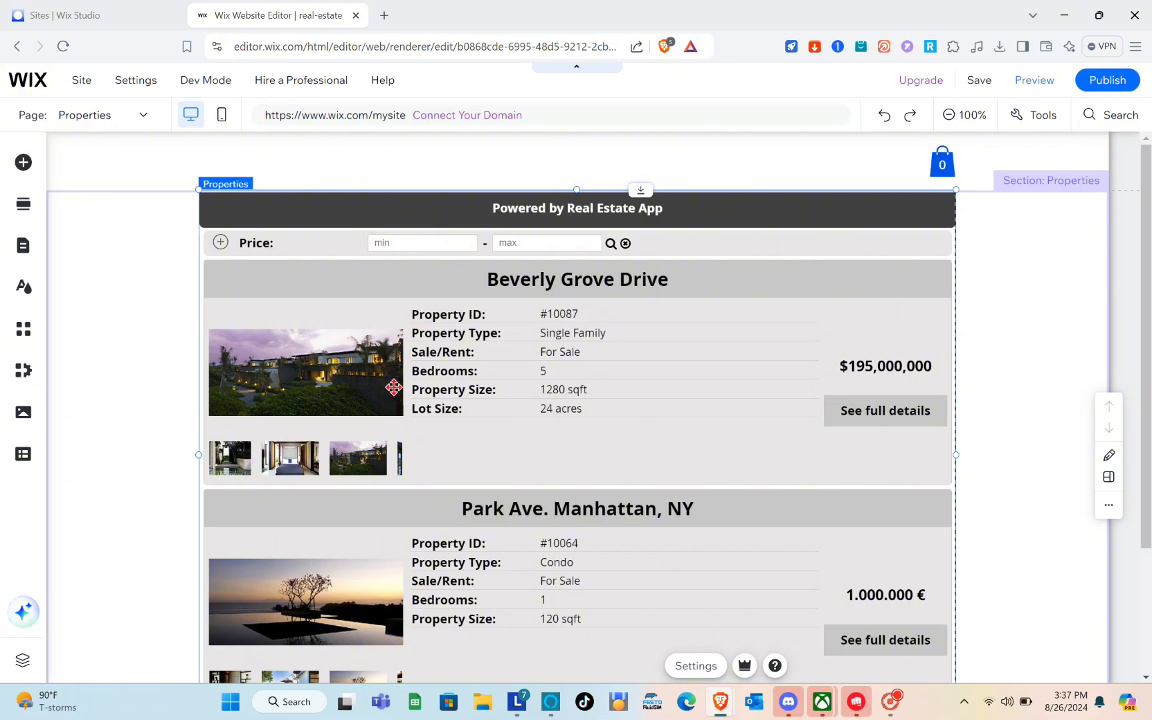
scroll(393, 386, "down", 1)
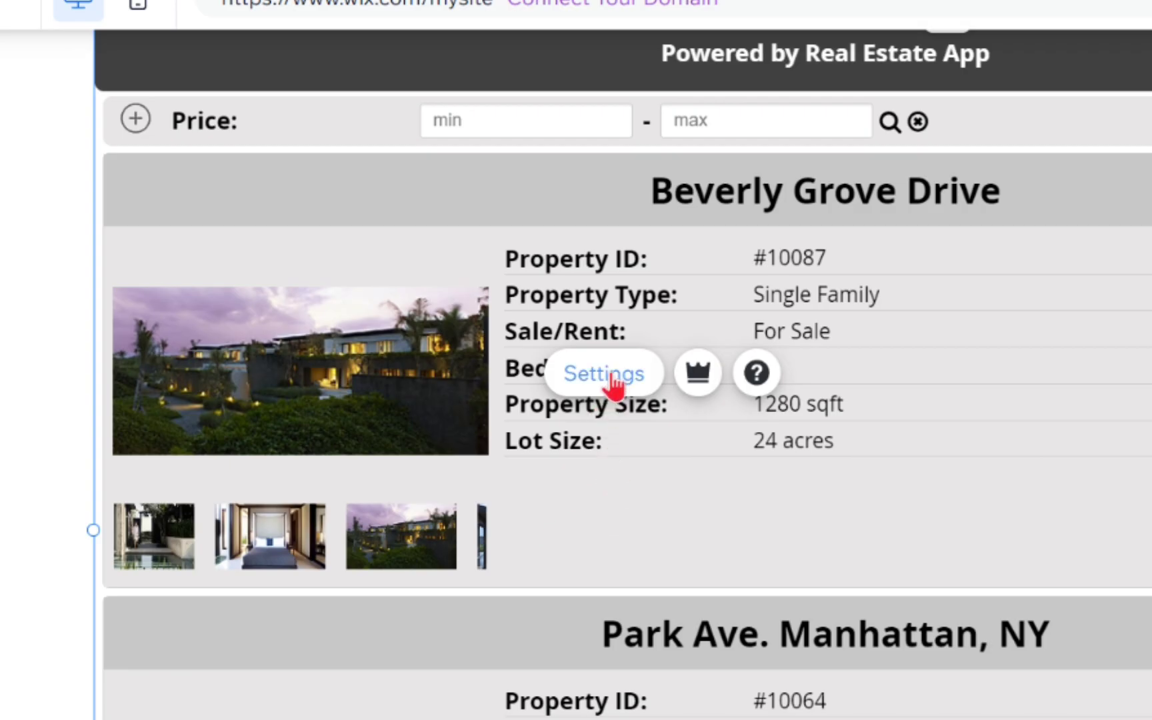
left_click(611, 378)
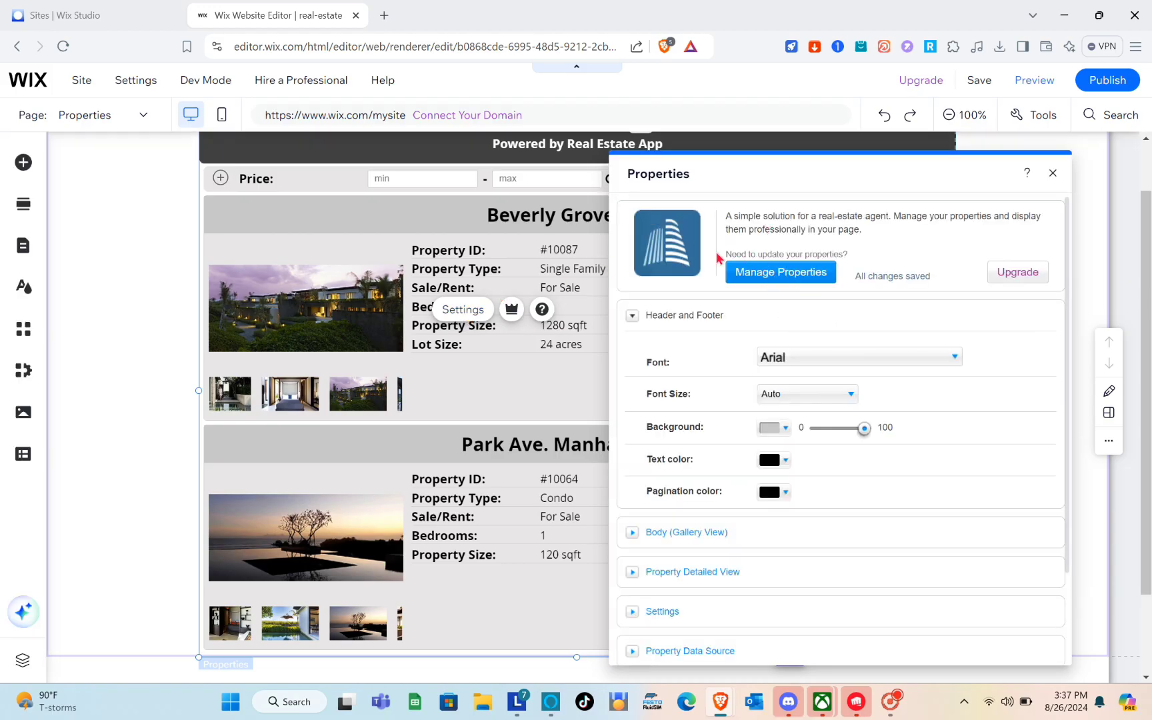
Go to Manage Properties and start a new property in the Dashboard
left_click(763, 273)
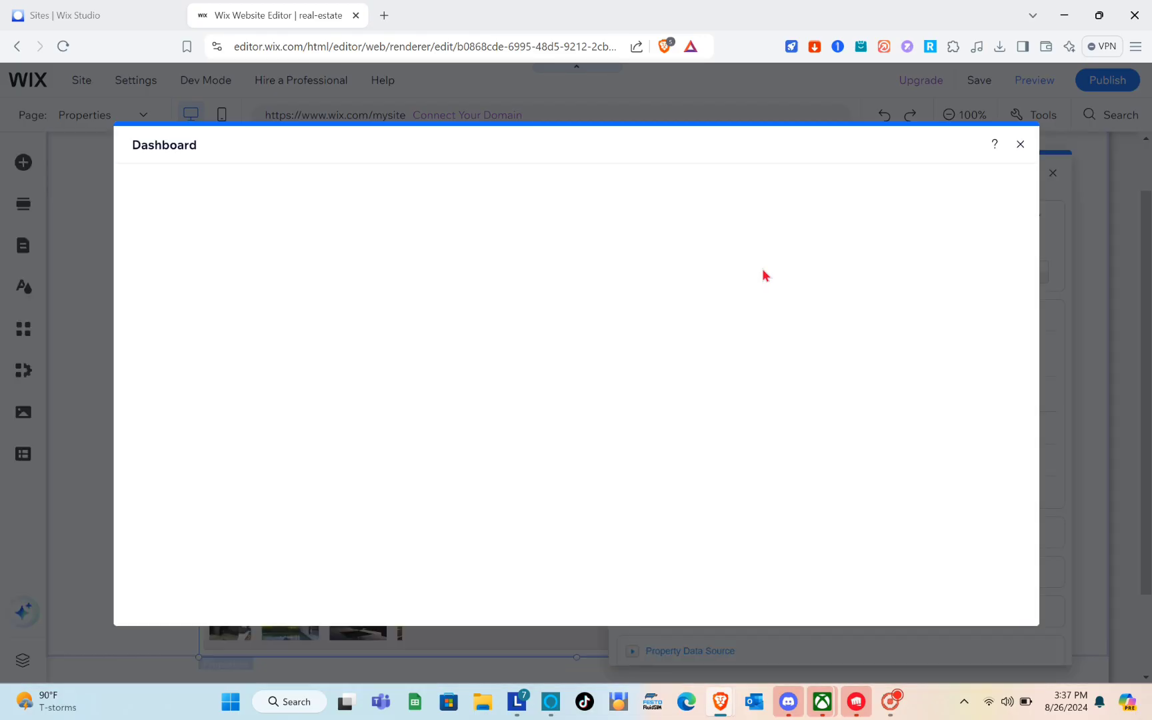
scroll(527, 374, "down", 1)
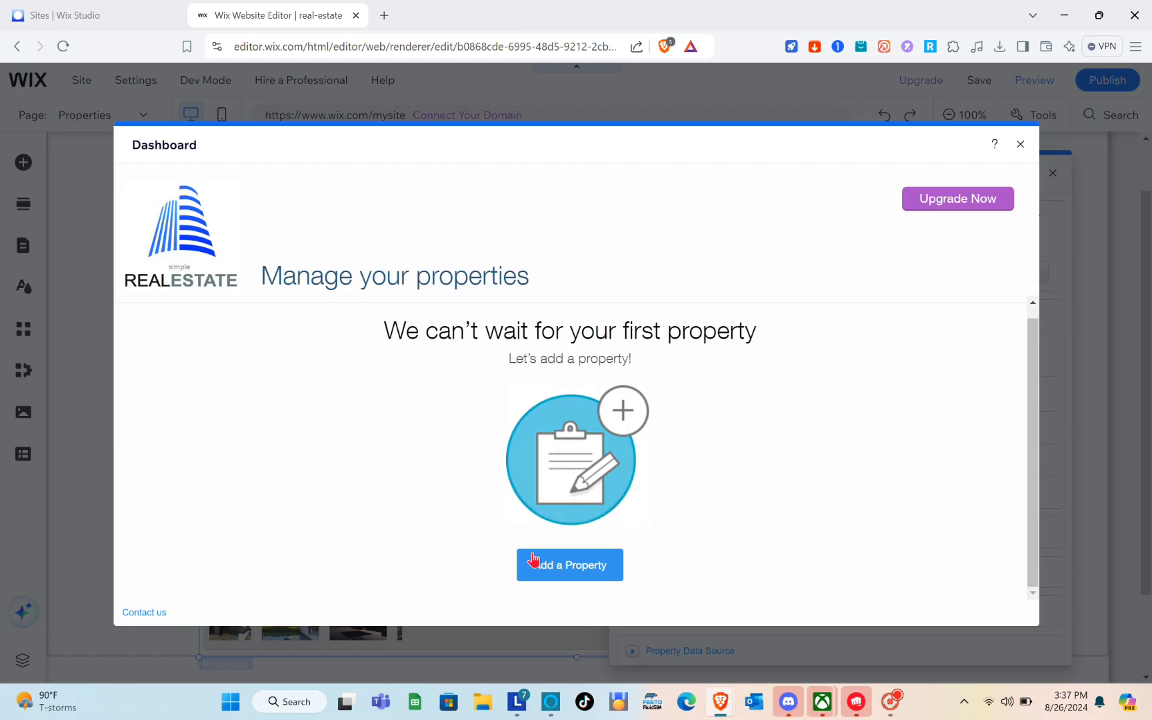
left_click(571, 564)
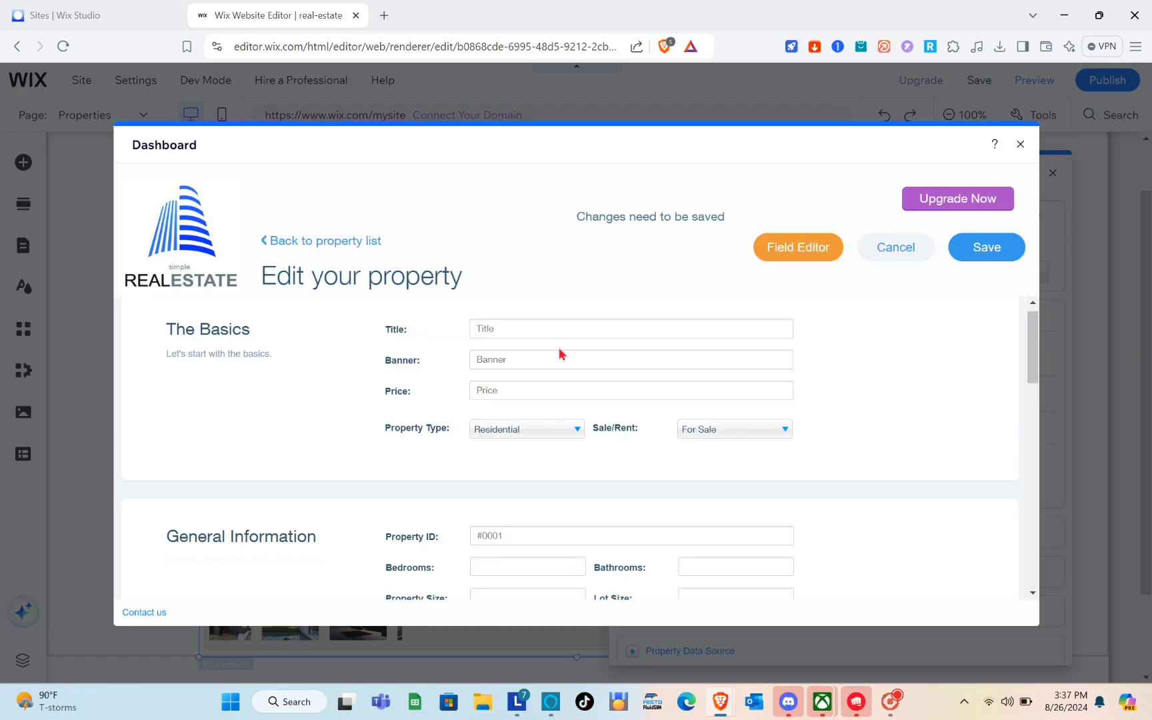
scroll(559, 347, "down", 3)
scroll(559, 347, "up", 3)
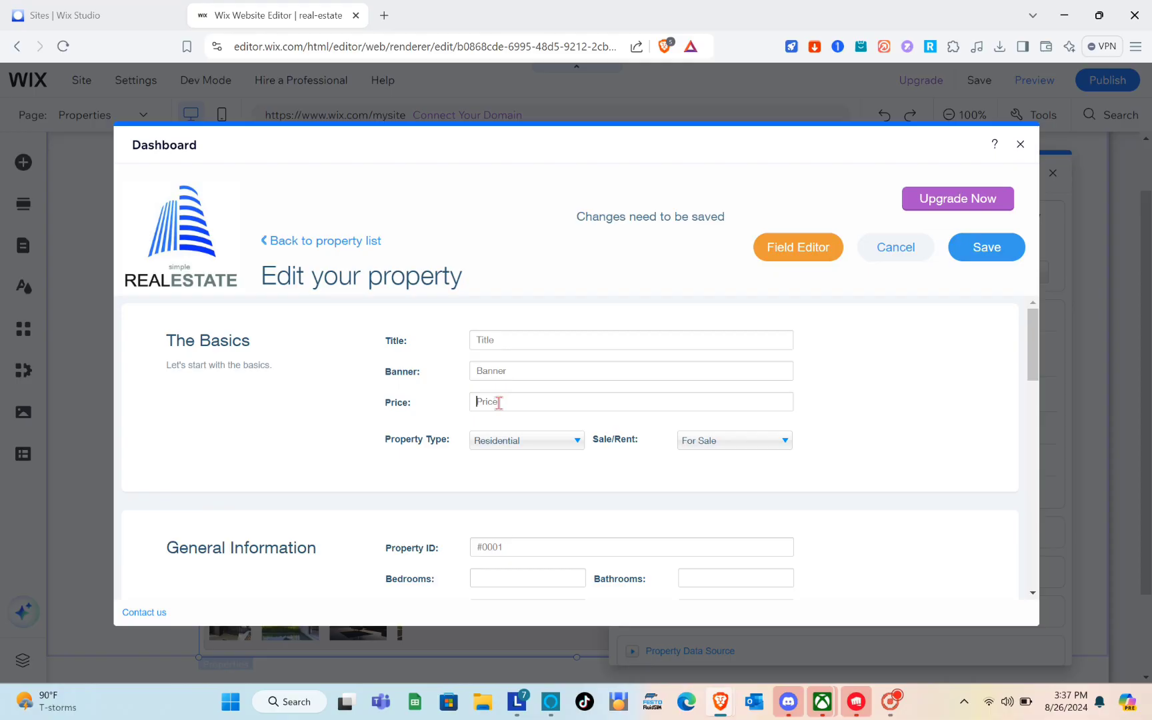
scroll(498, 403, "down", 1)
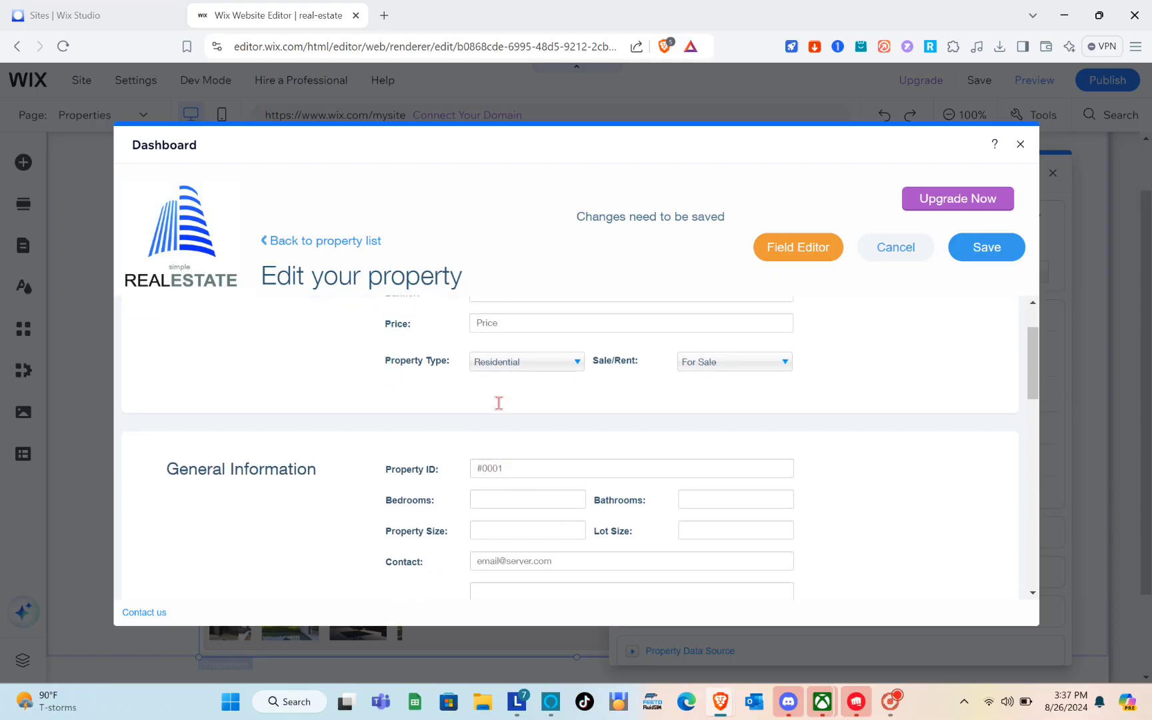
Leave the new property's type as Residential and its listing as For Sale
left_click(578, 364)
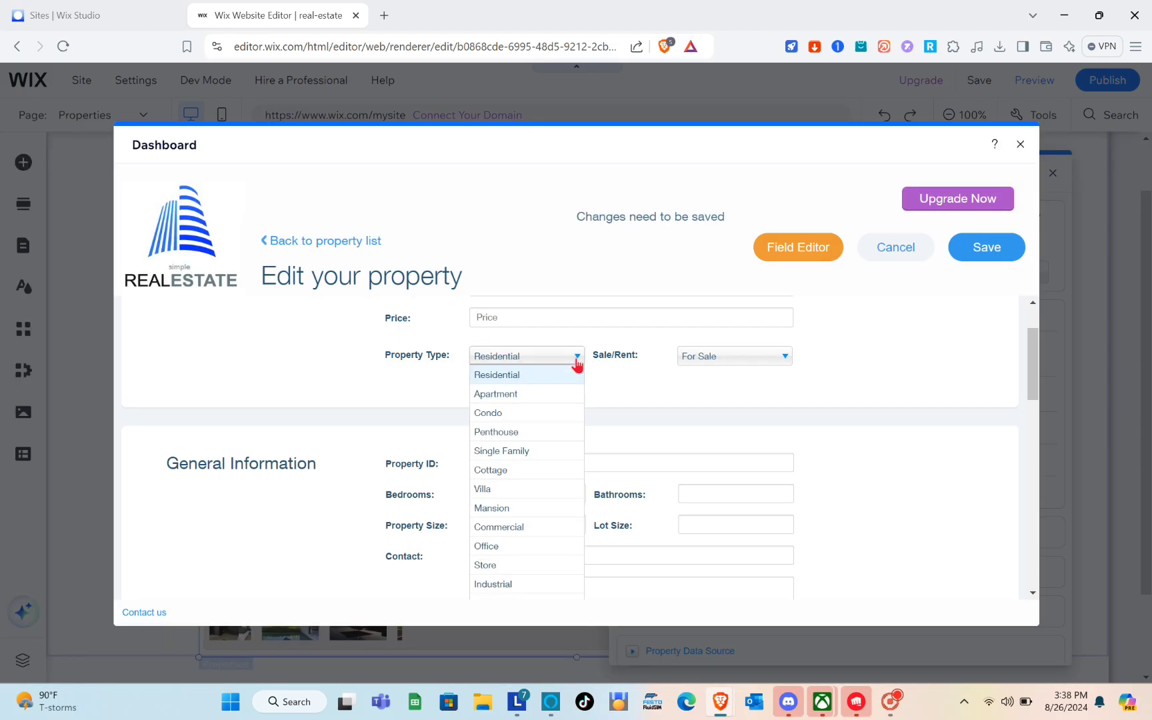
left_click(577, 364)
left_click(737, 358)
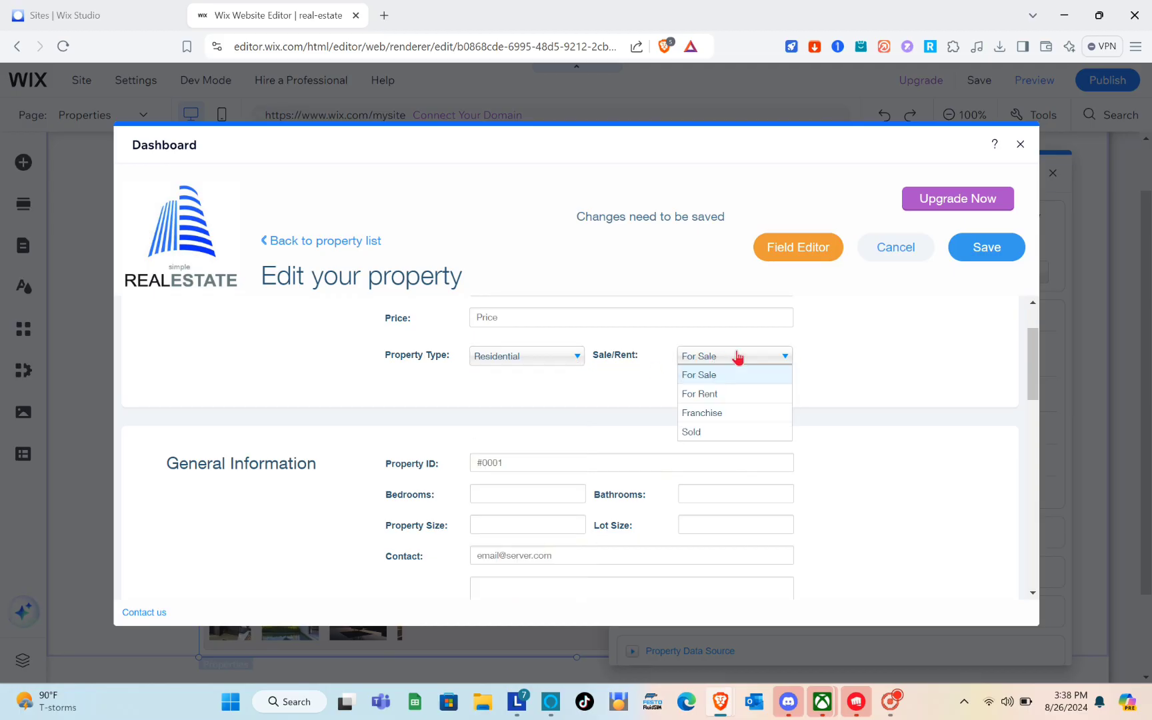
left_click(737, 358)
scroll(567, 400, "down", 3)
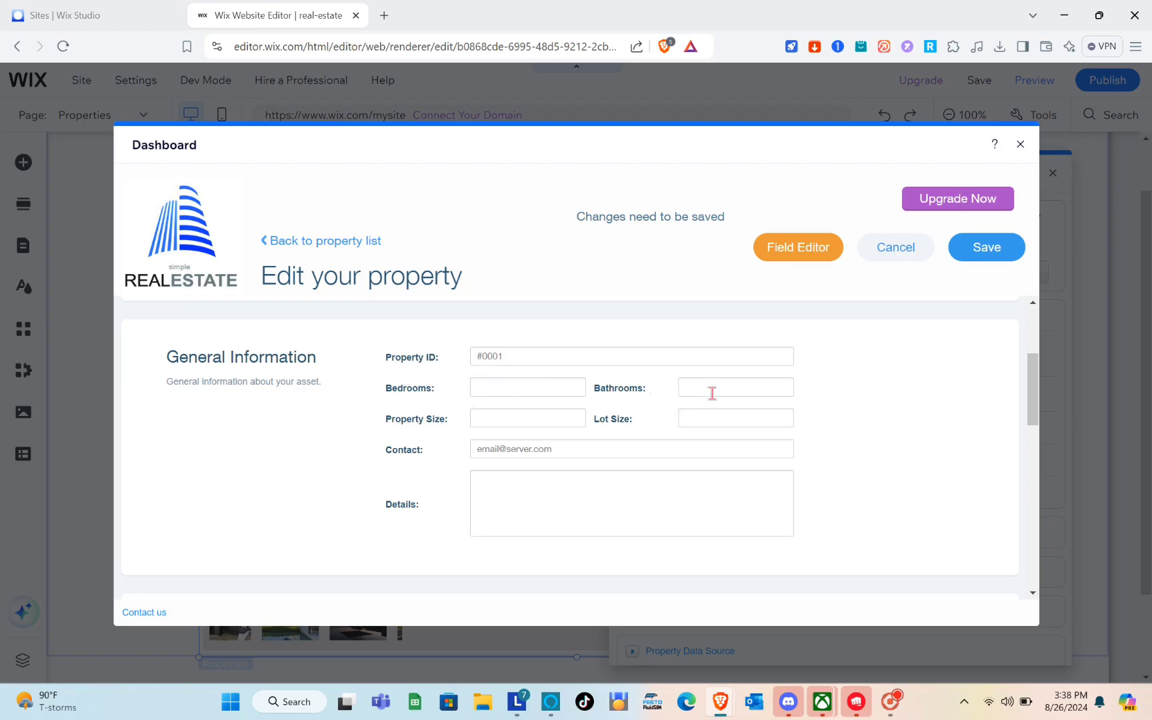
scroll(470, 458, "down", 7)
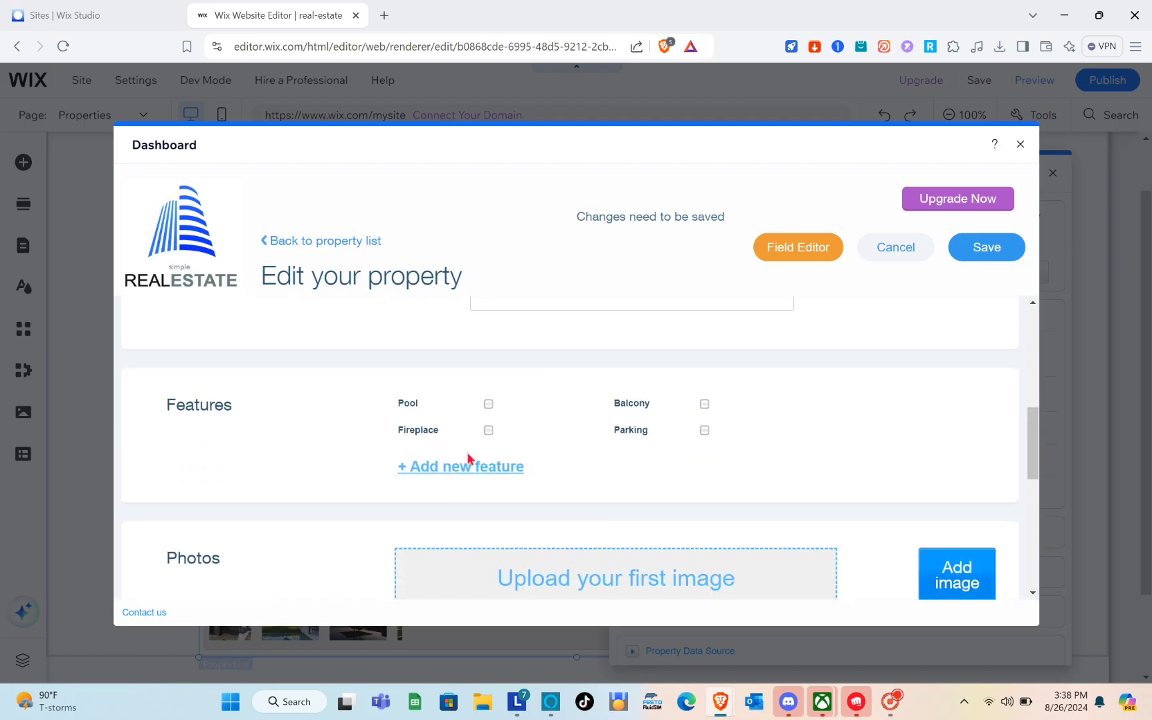
scroll(470, 459, "up", 10)
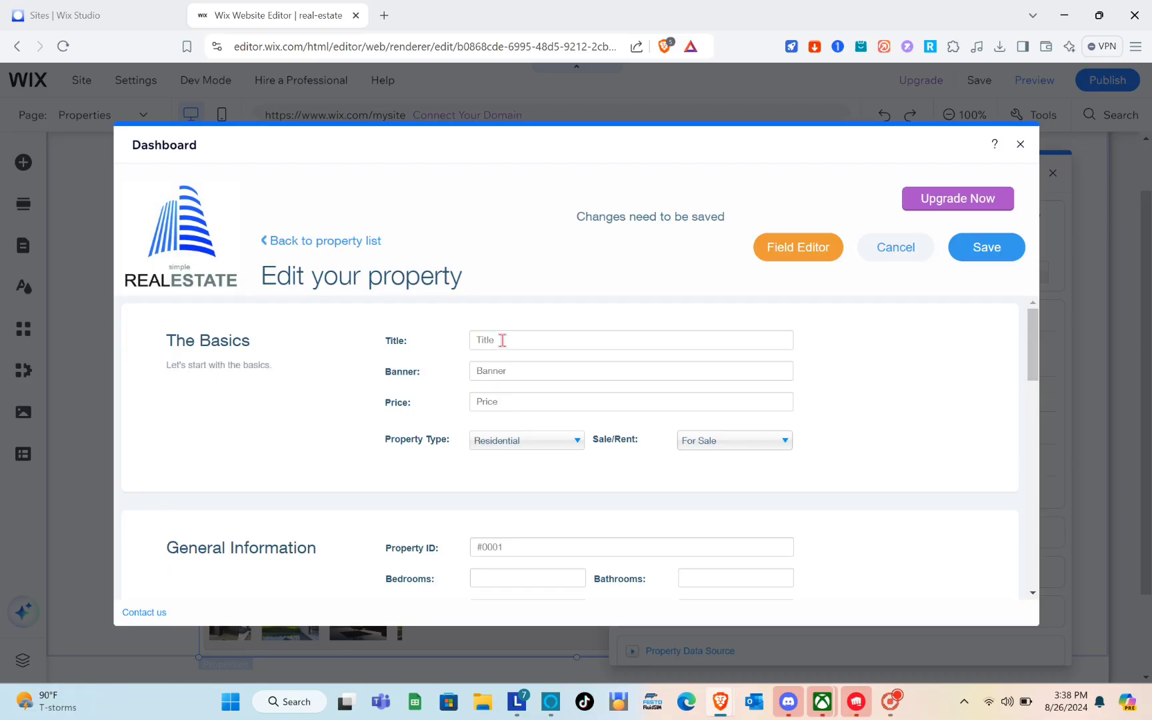
Enter Title 'Minimal Design', Banner 'Anything' and Price $100000
key("Tab")
left_click(502, 340)
type("M")
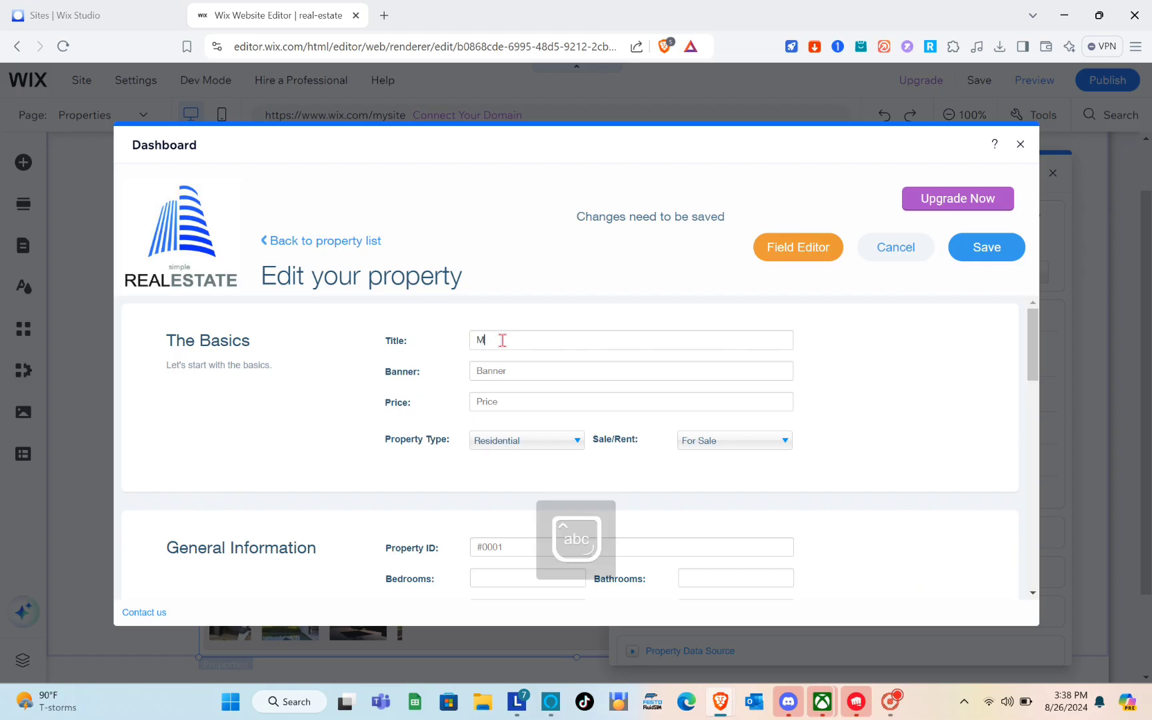
type("inimal Design")
left_click(521, 369)
type("Anything")
left_click(505, 400)
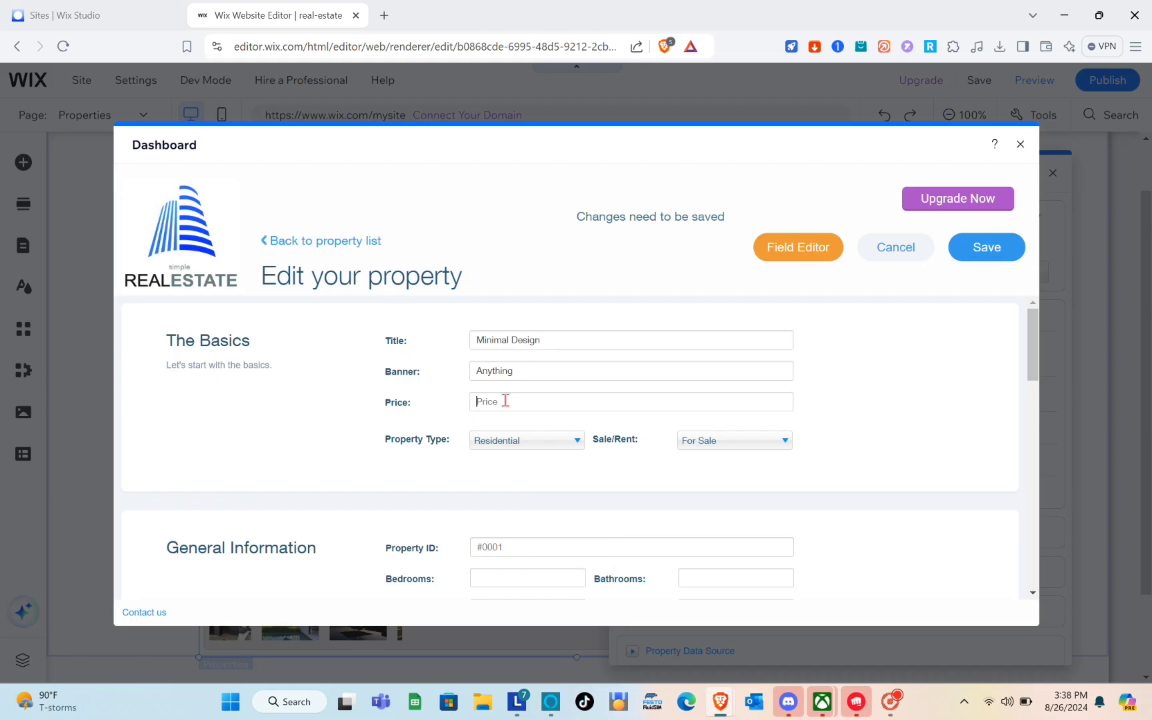
type("$100000")
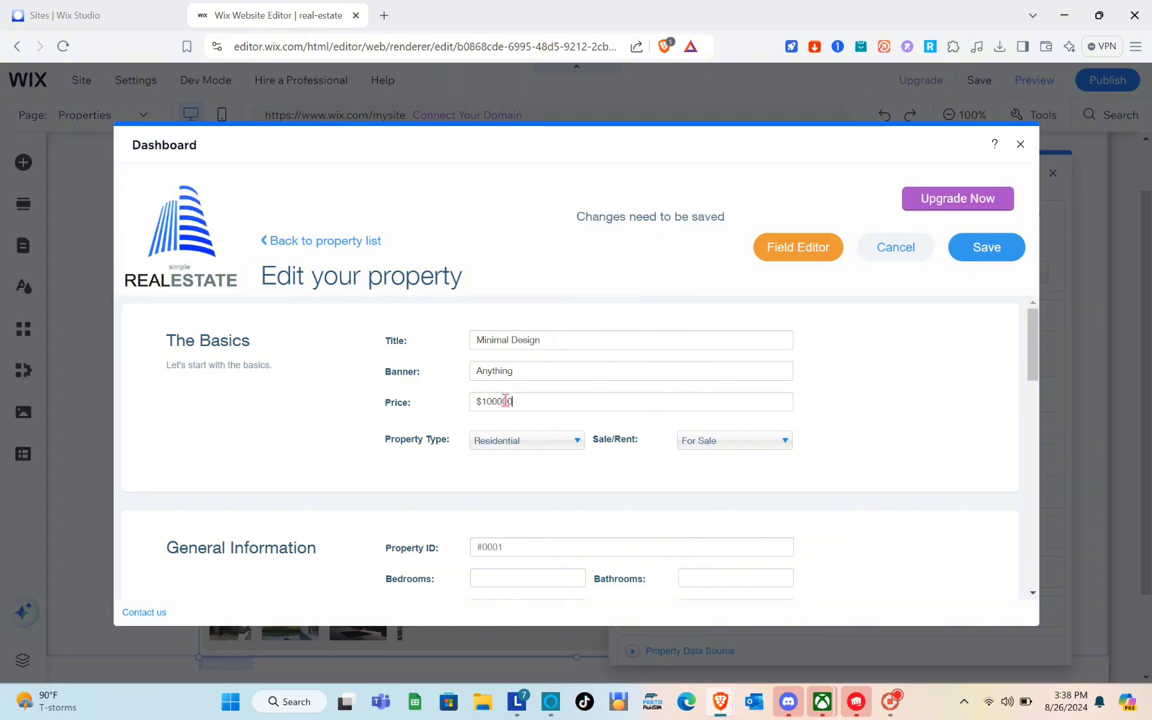
Confirm Residential as the property type and For Sale as the listing status
left_click(514, 443)
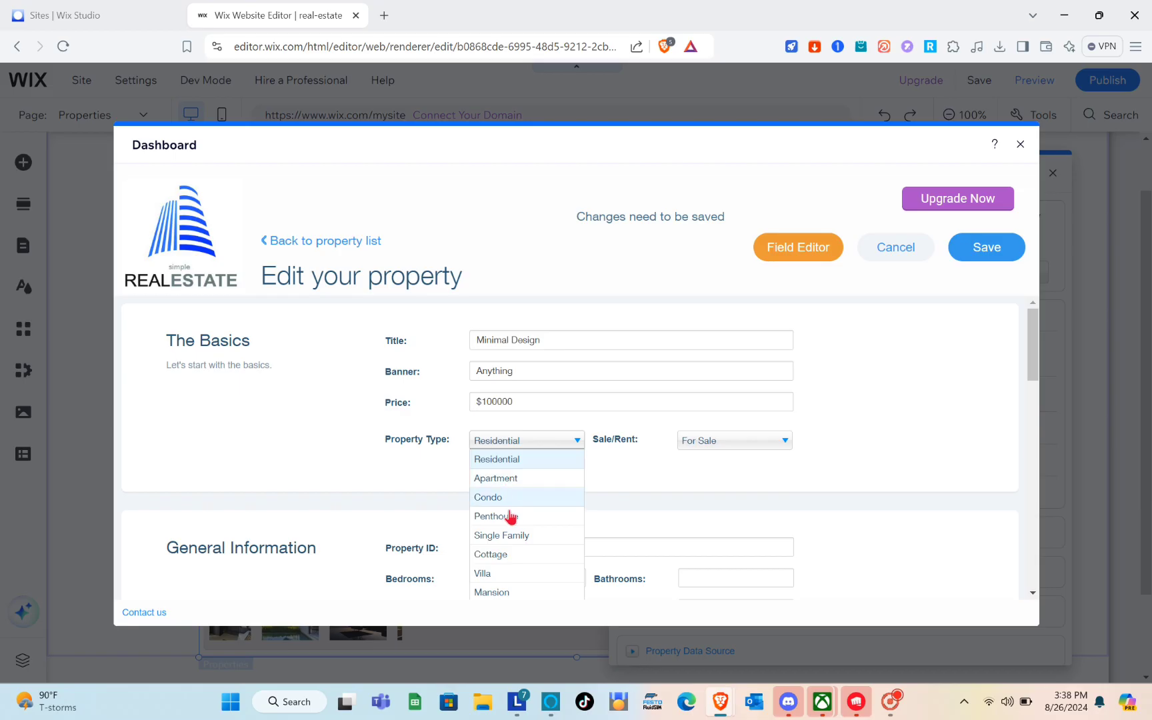
scroll(518, 535, "down", 3)
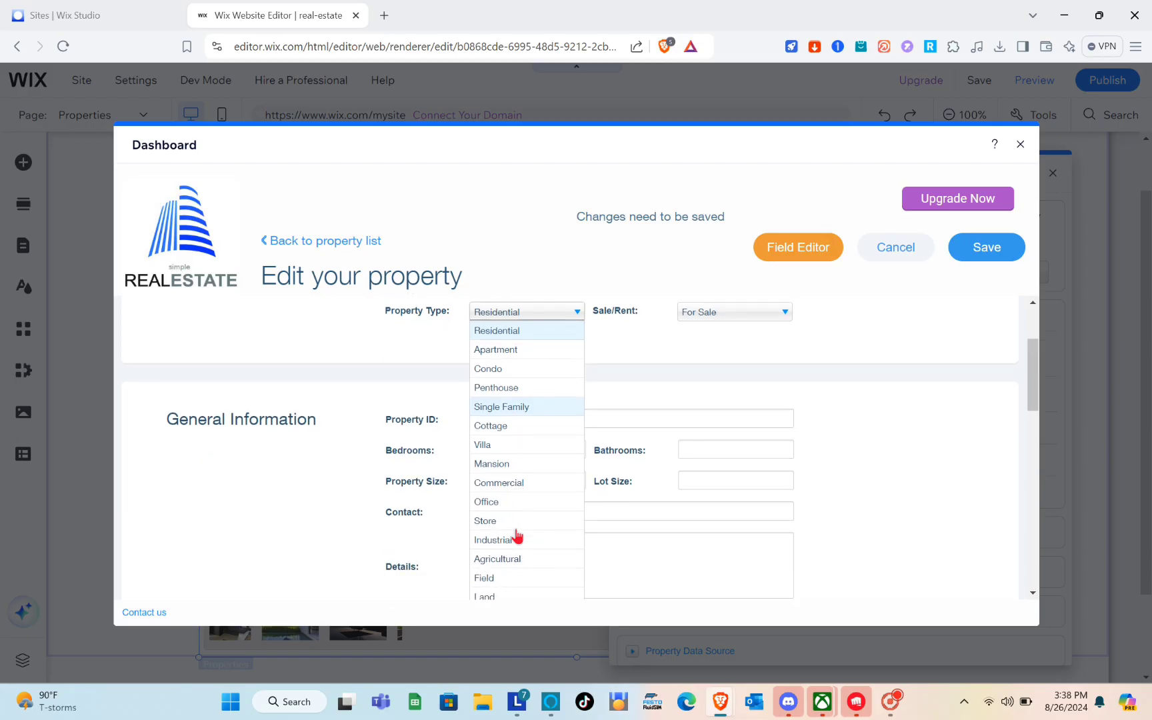
scroll(515, 534, "down", 1)
scroll(514, 535, "up", 3)
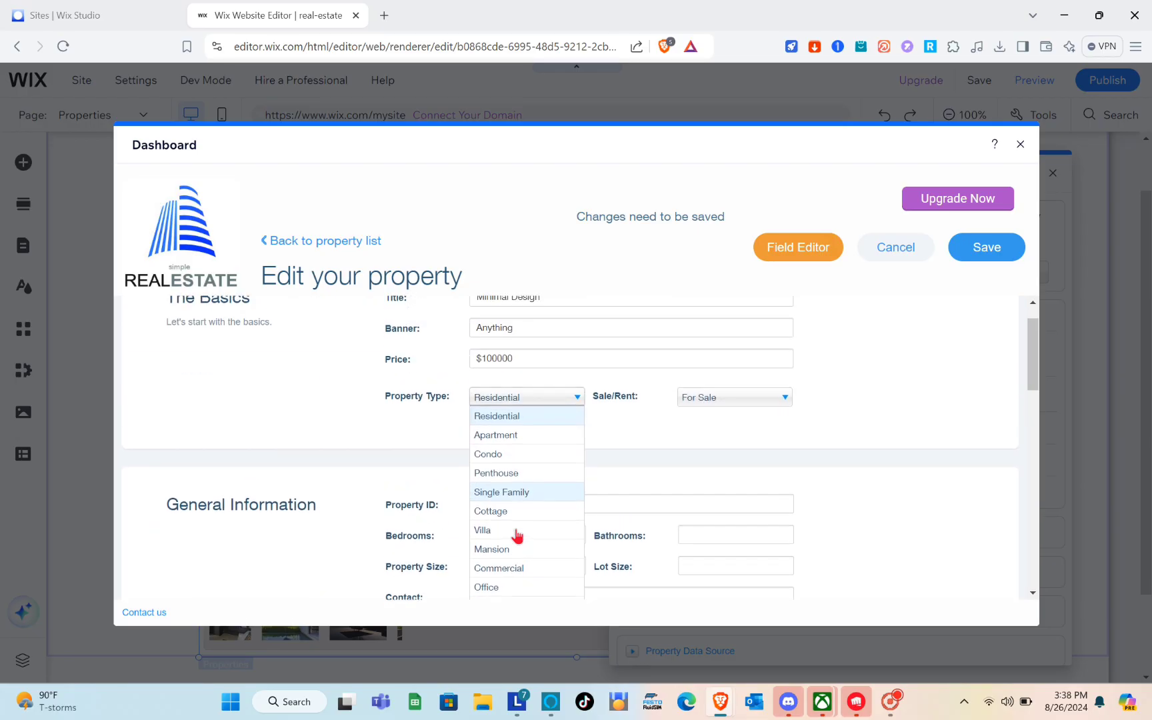
left_click(509, 416)
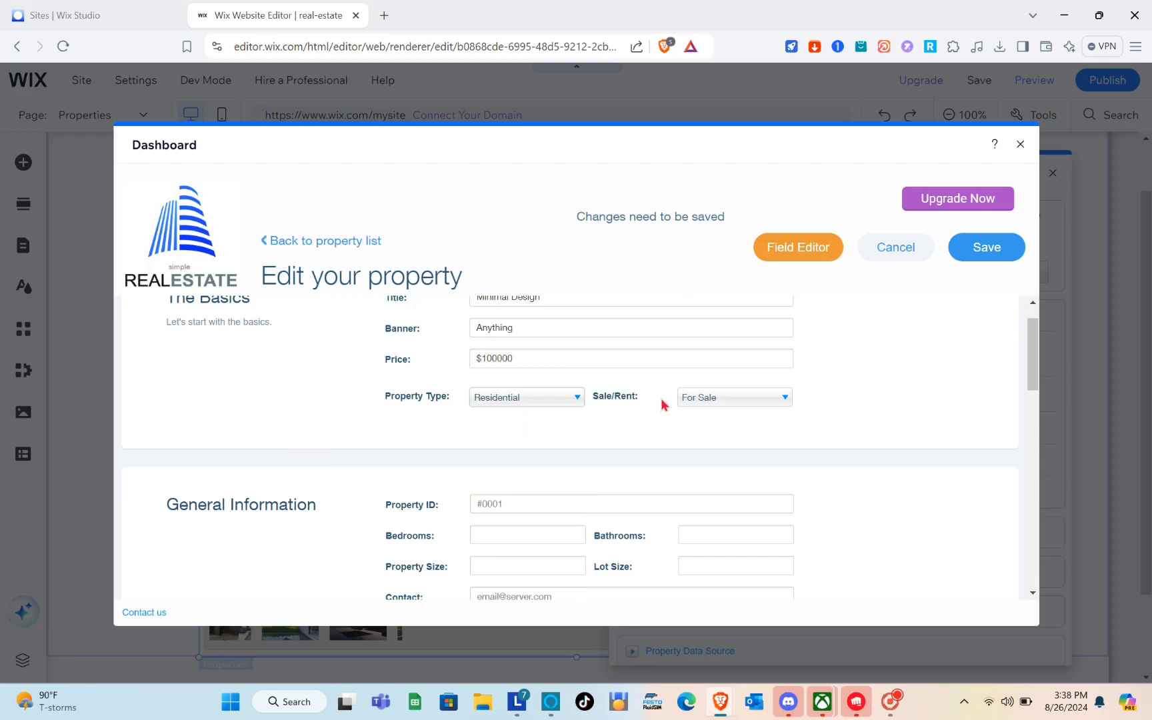
left_click(716, 400)
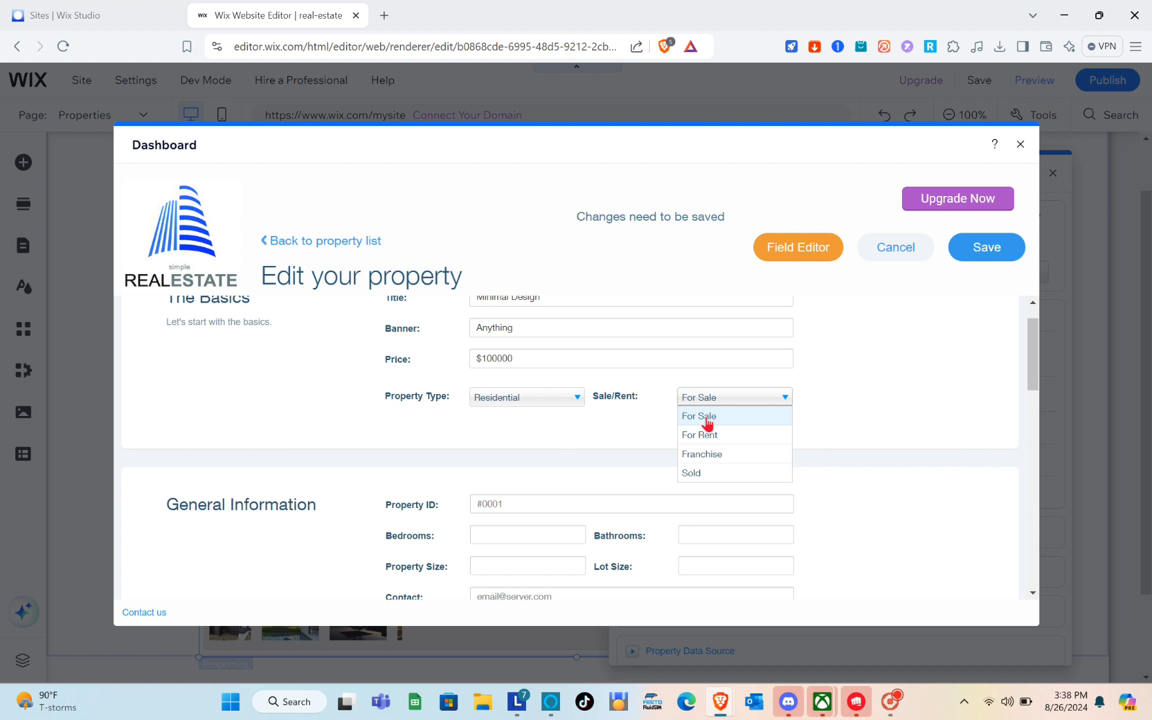
left_click(706, 418)
scroll(705, 417, "down", 2)
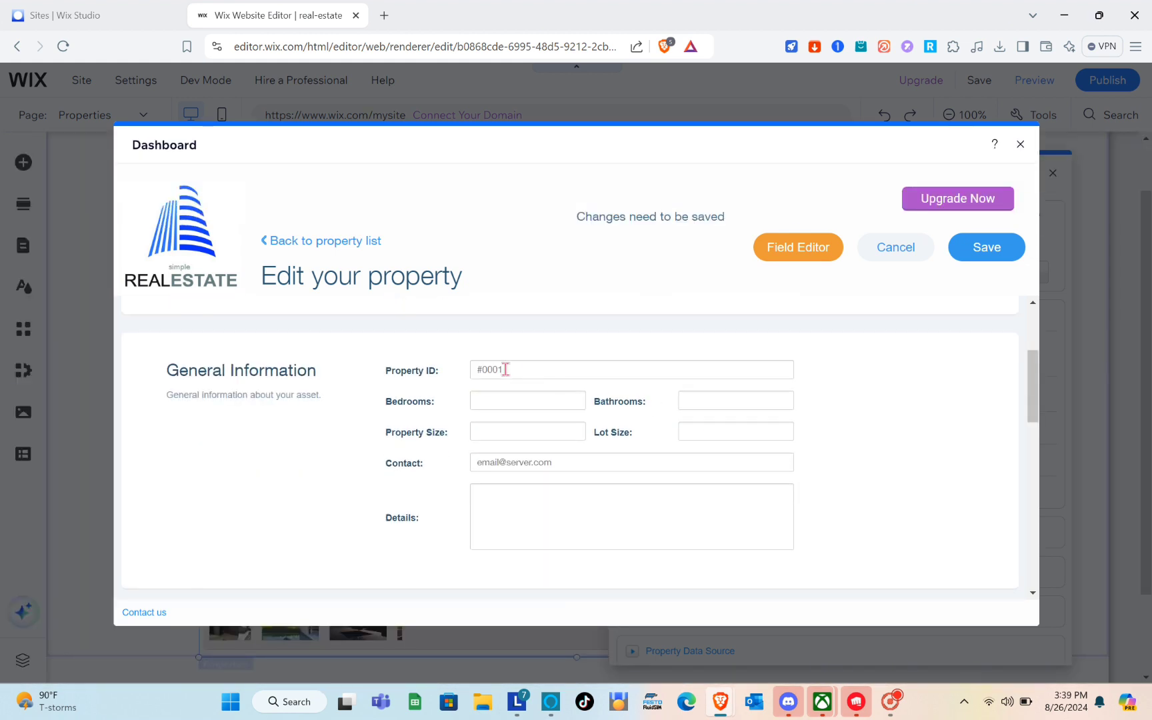
Enter ID #0007, 3 bedrooms, 3 bathrooms, property size 100000 and lot size 10000
type("#0007")
left_click(507, 401)
left_click(508, 424)
left_click(707, 435)
left_click(555, 426)
type("100000")
left_click(710, 431)
type("10000")
Fill in the contact e-mail address and placeholder text in the property details
left_click(547, 469)
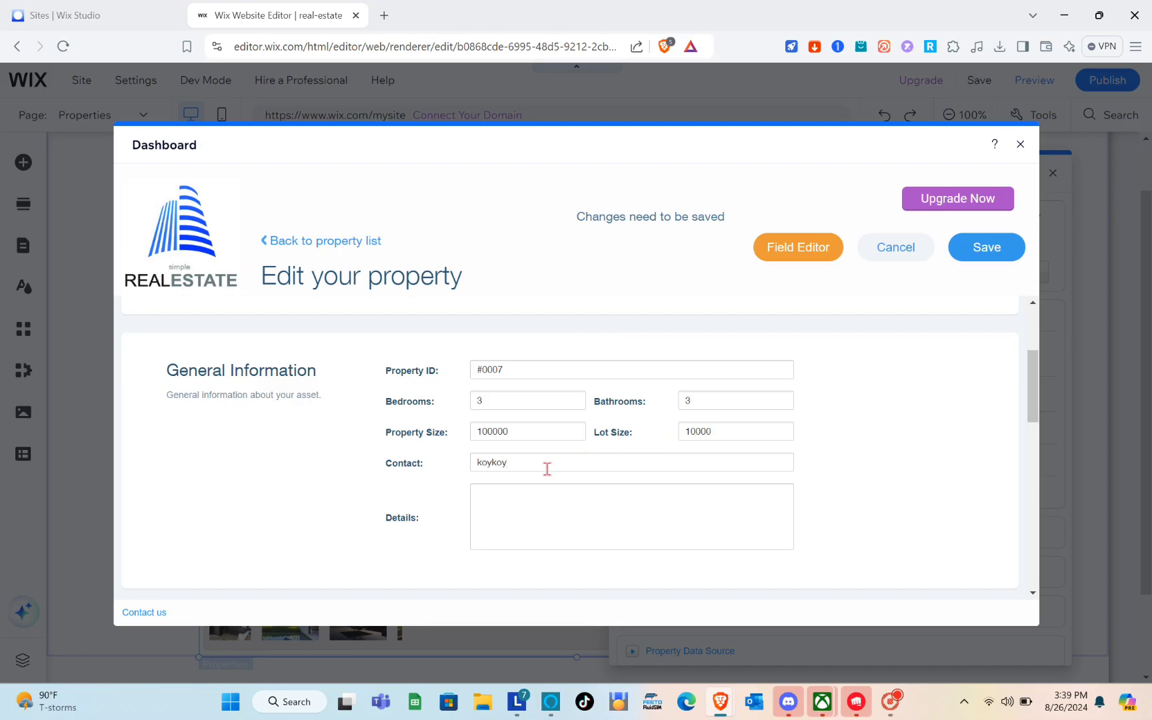
scroll(546, 469, "down", 3)
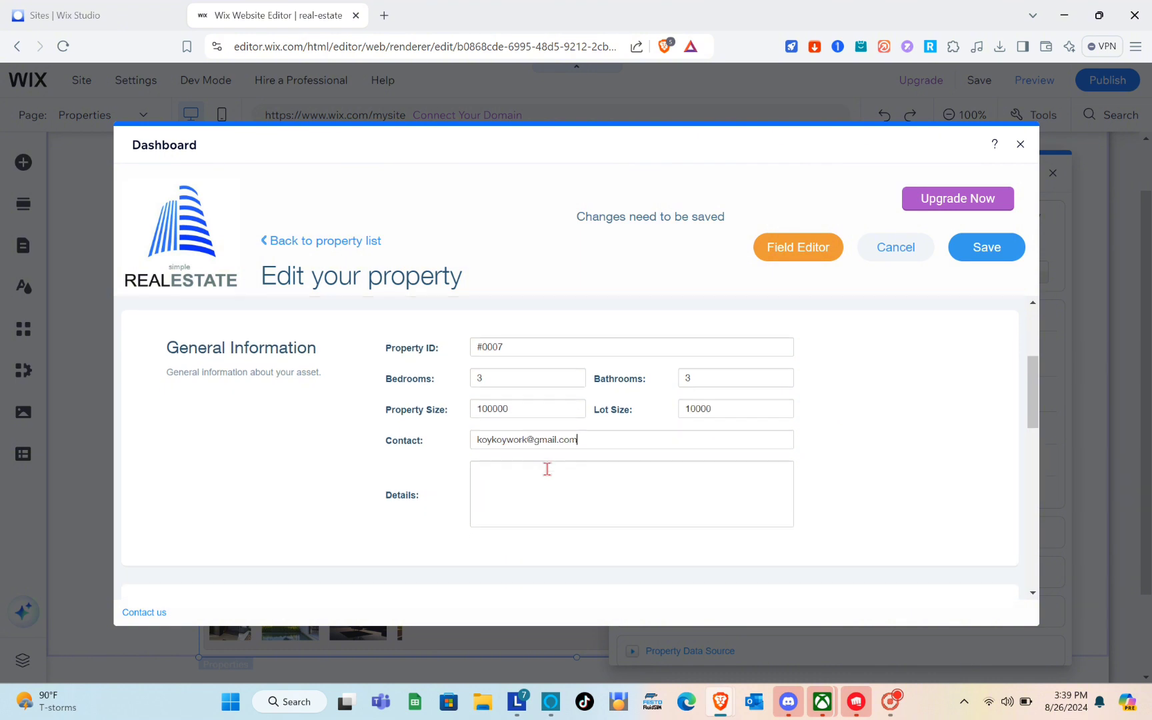
type("khuxvsjhbcnaklcnjkbchj")
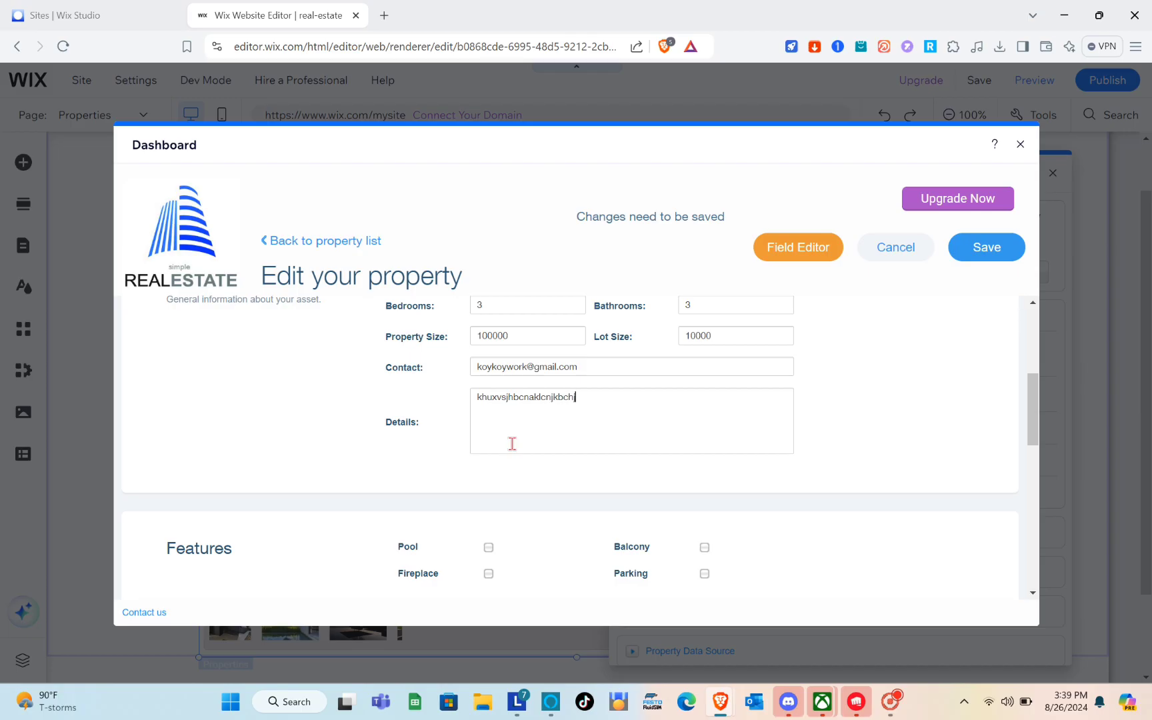
scroll(512, 444, "down", 3)
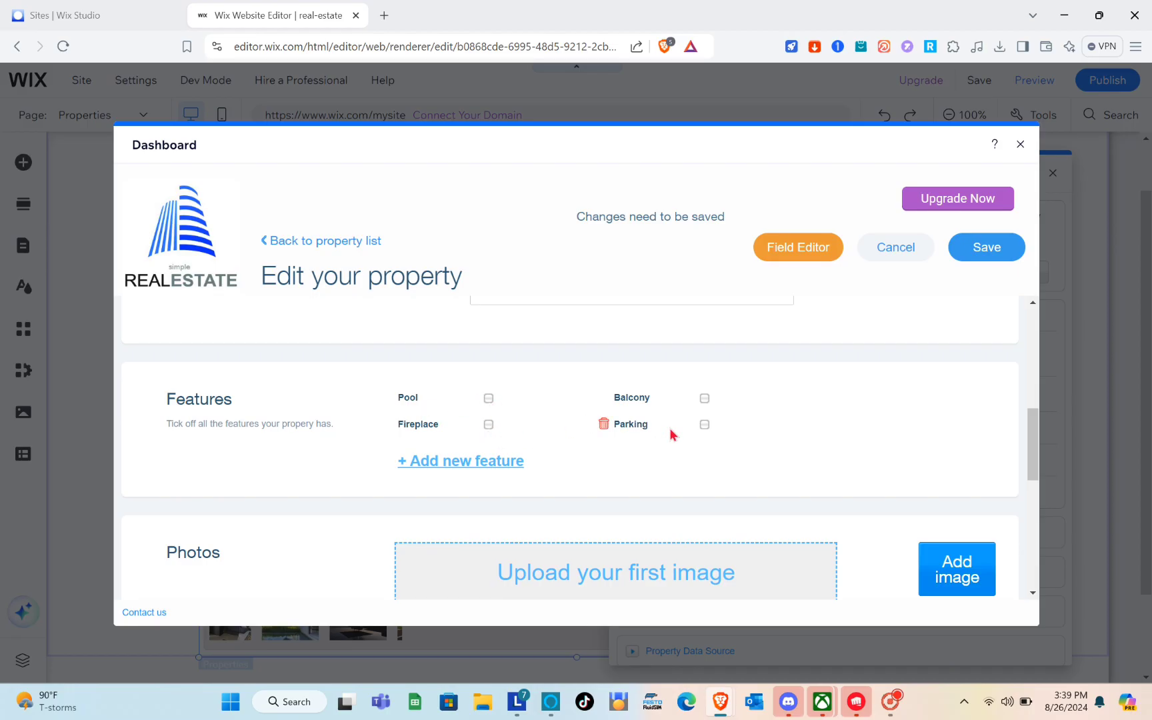
scroll(673, 432, "down", 1)
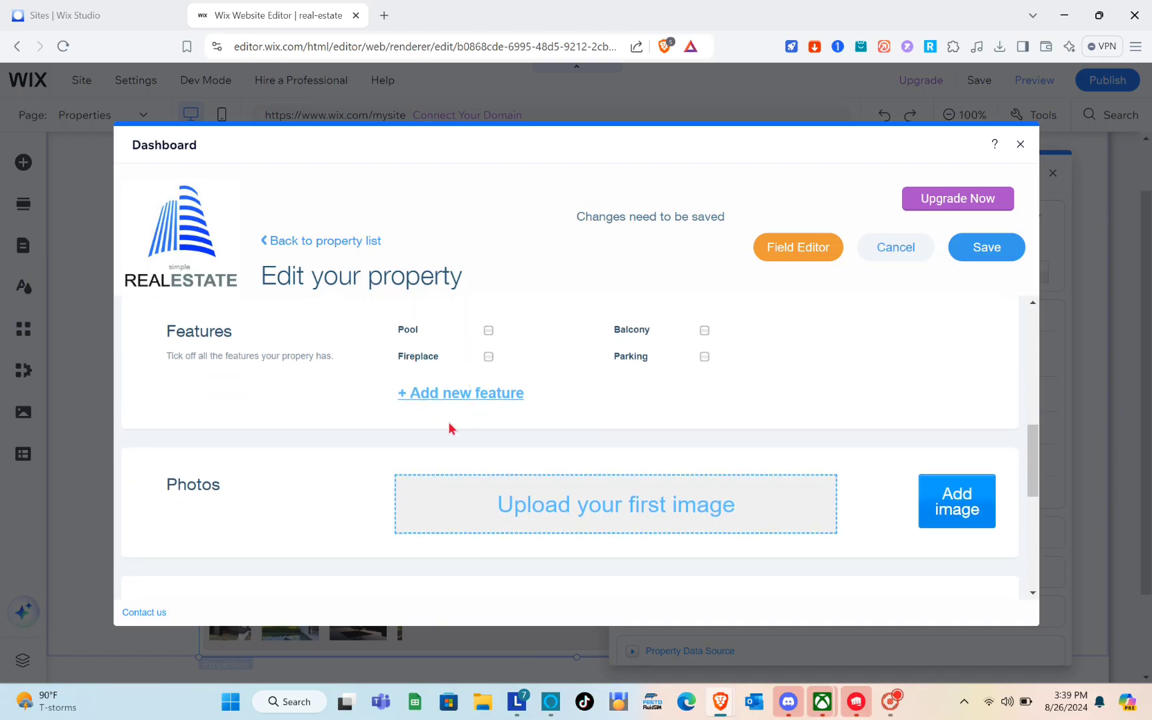
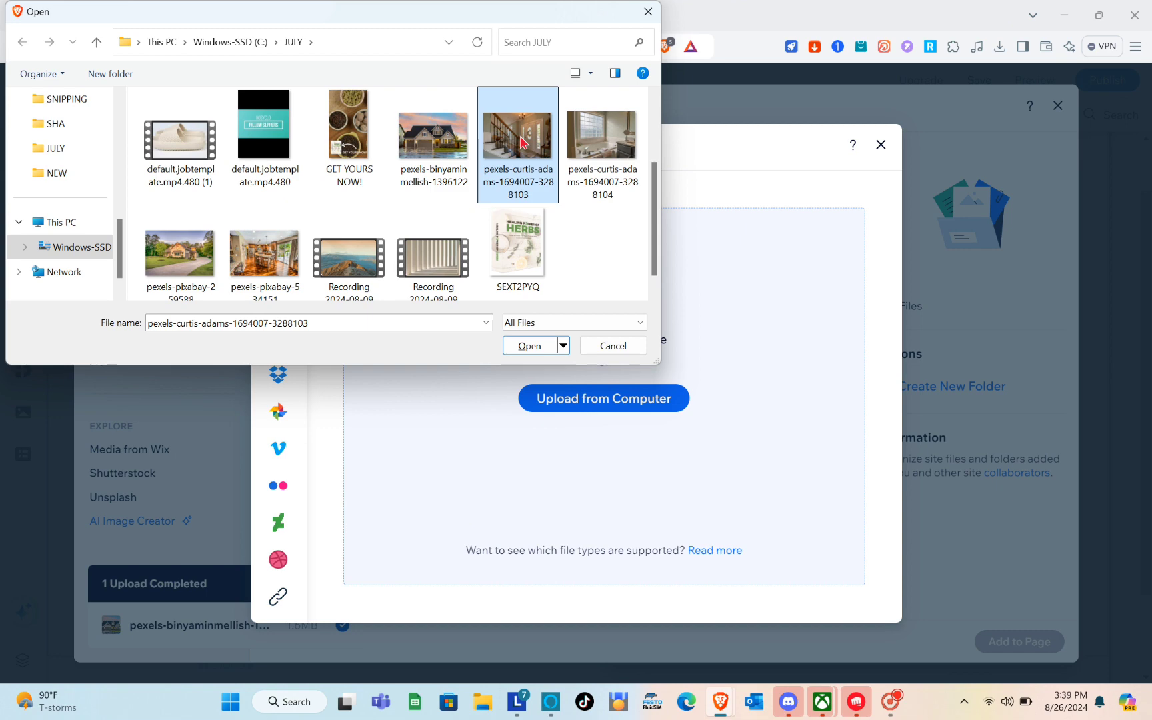
Upload the house exterior photo pexels-pixabay-259588 and add it to the property's Photos
left_click(193, 275)
left_click(549, 346)
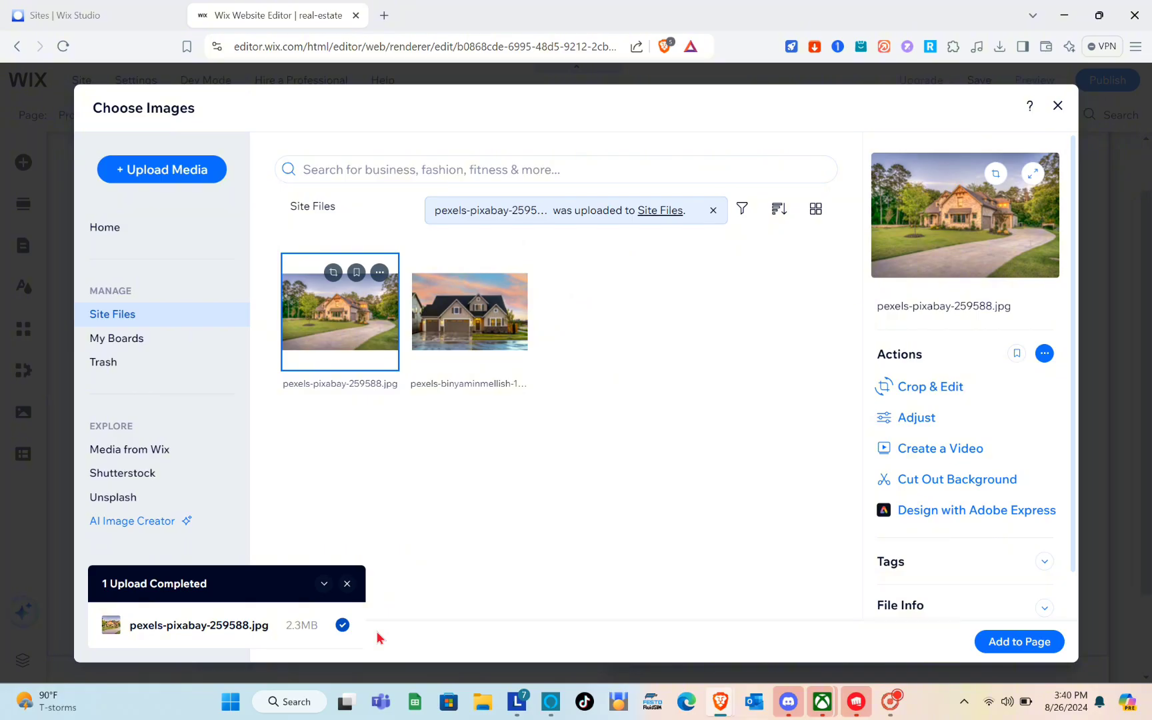
left_click(998, 644)
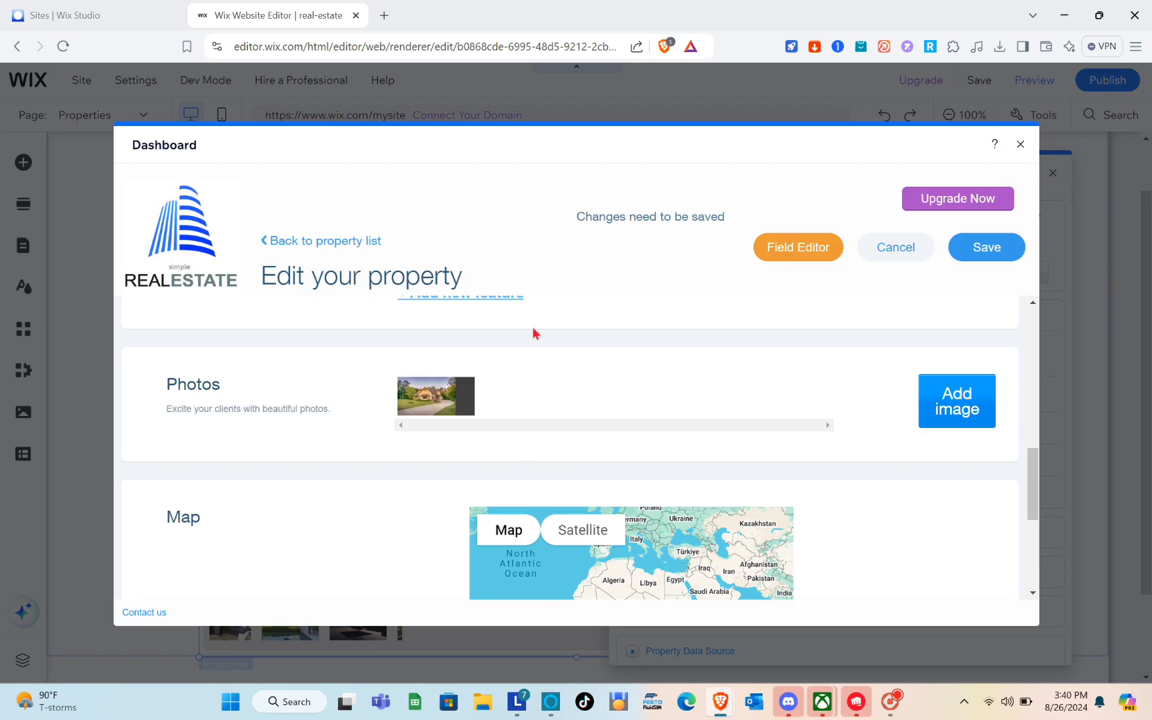
Upload the staircase, bathroom and kitchen photos, then add the bathroom photo to the property
left_click(955, 416)
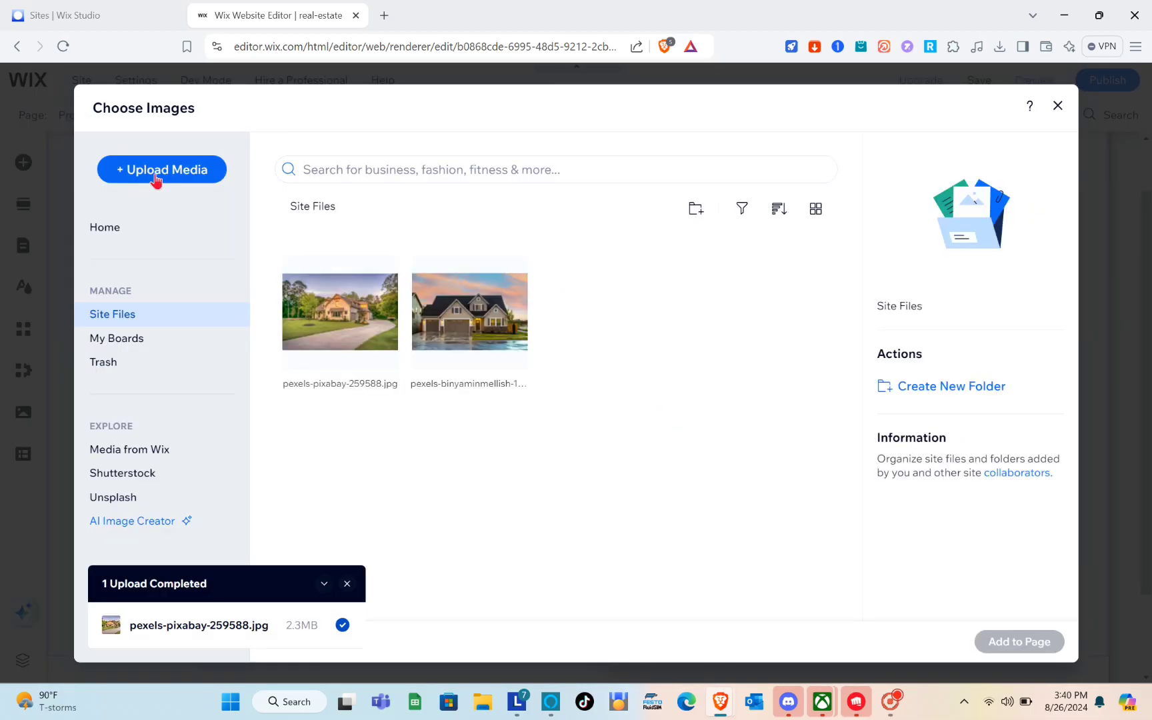
left_click(157, 175)
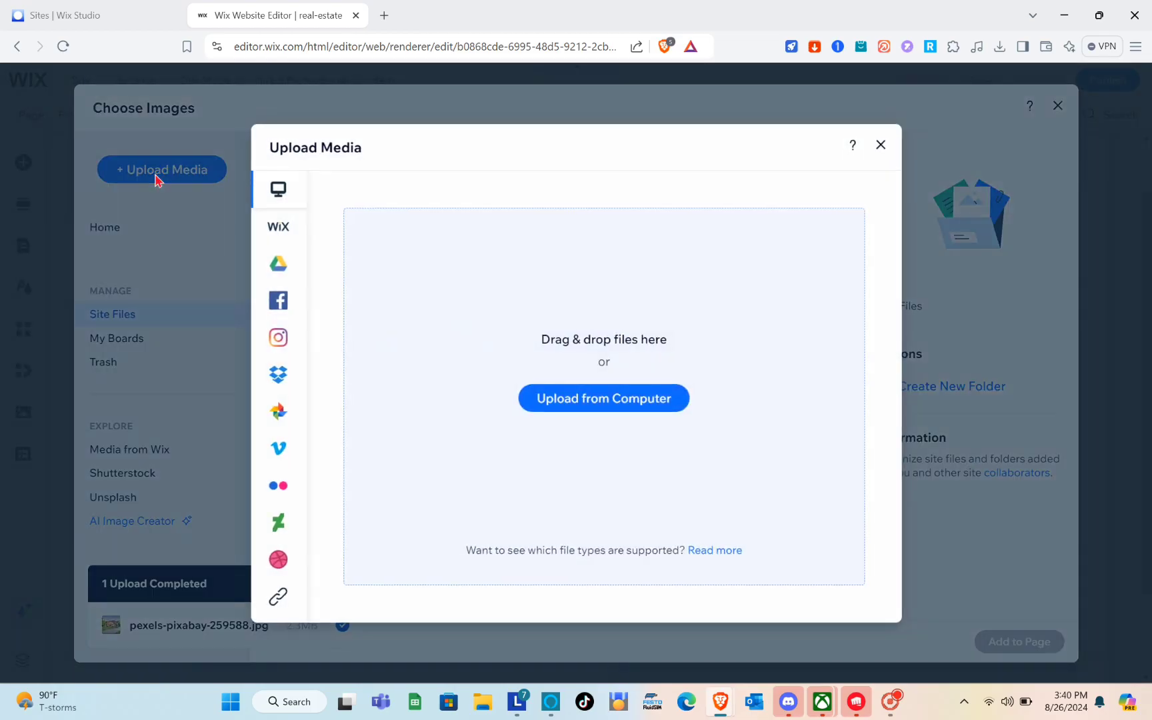
left_click(588, 398)
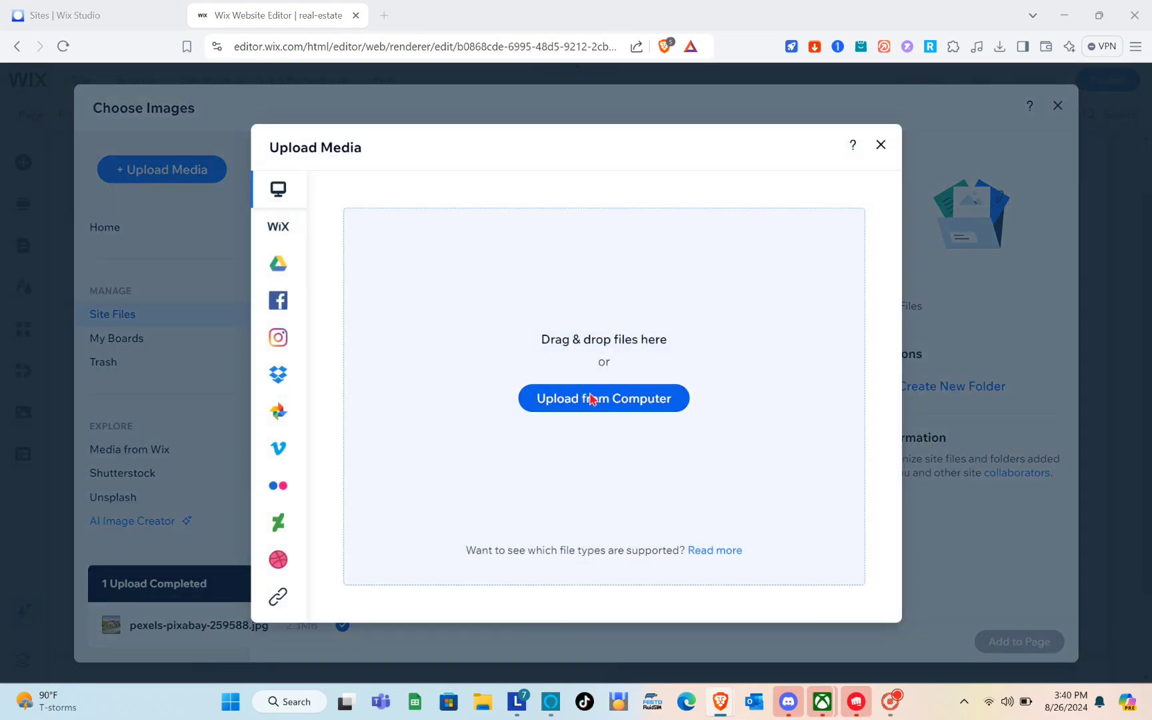
scroll(247, 154, "down", 2)
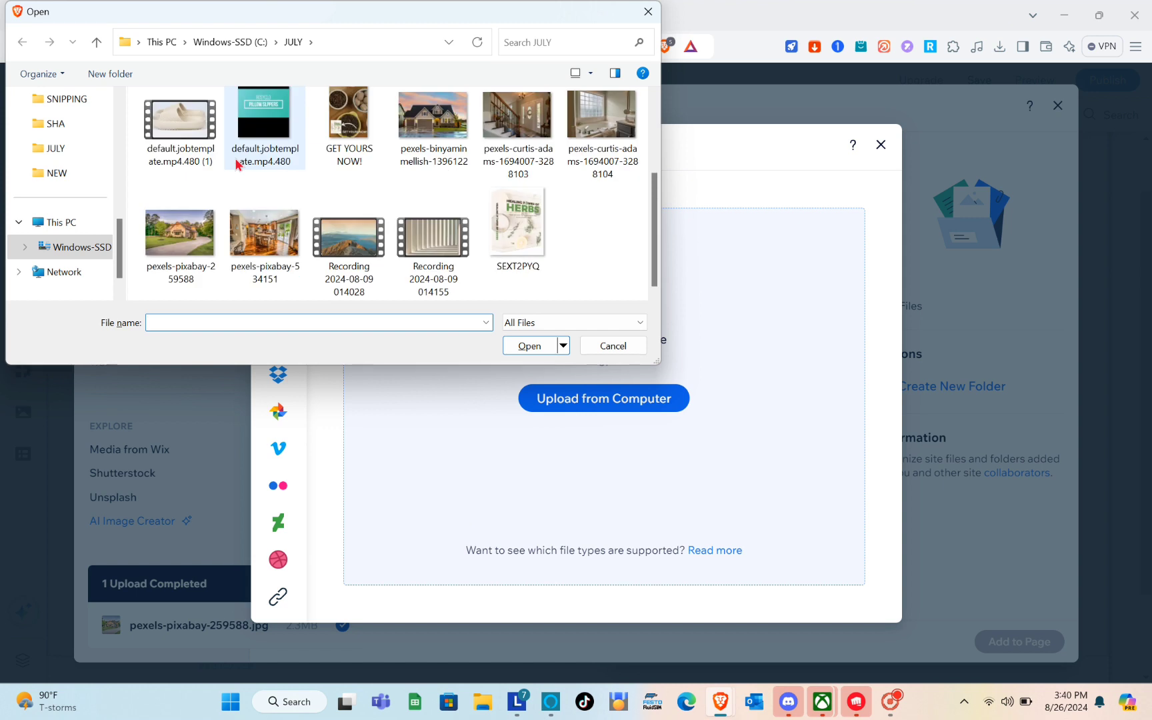
left_click(527, 134)
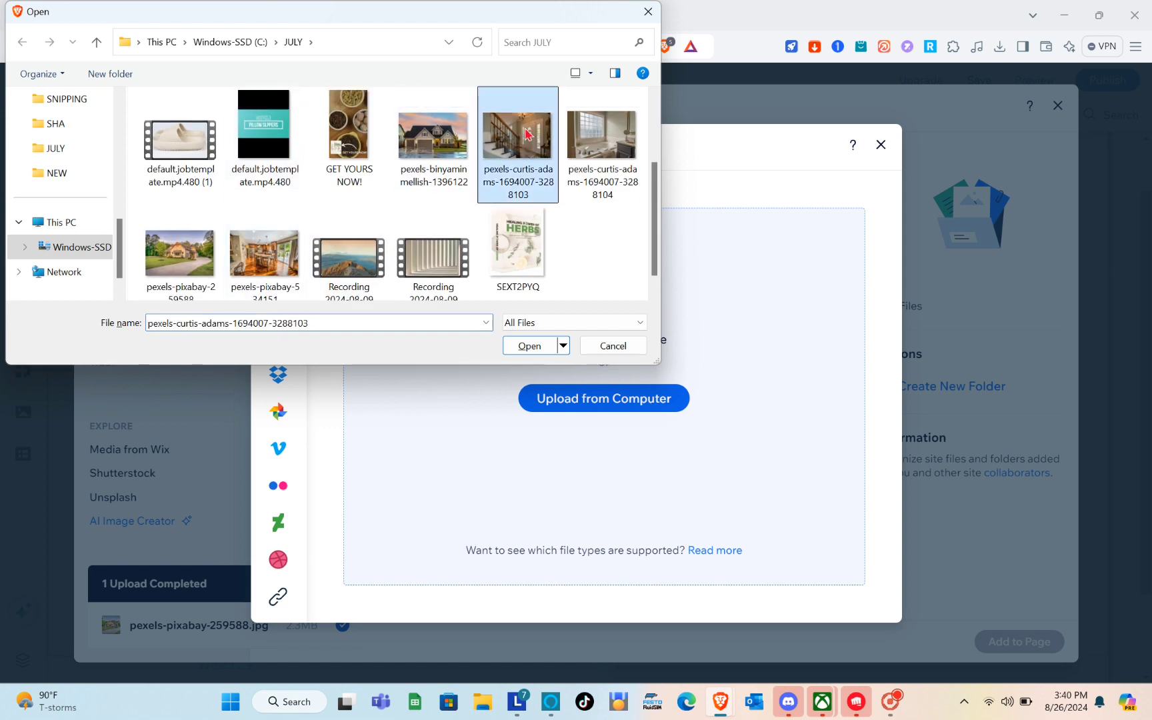
left_click(599, 133, "ctrl")
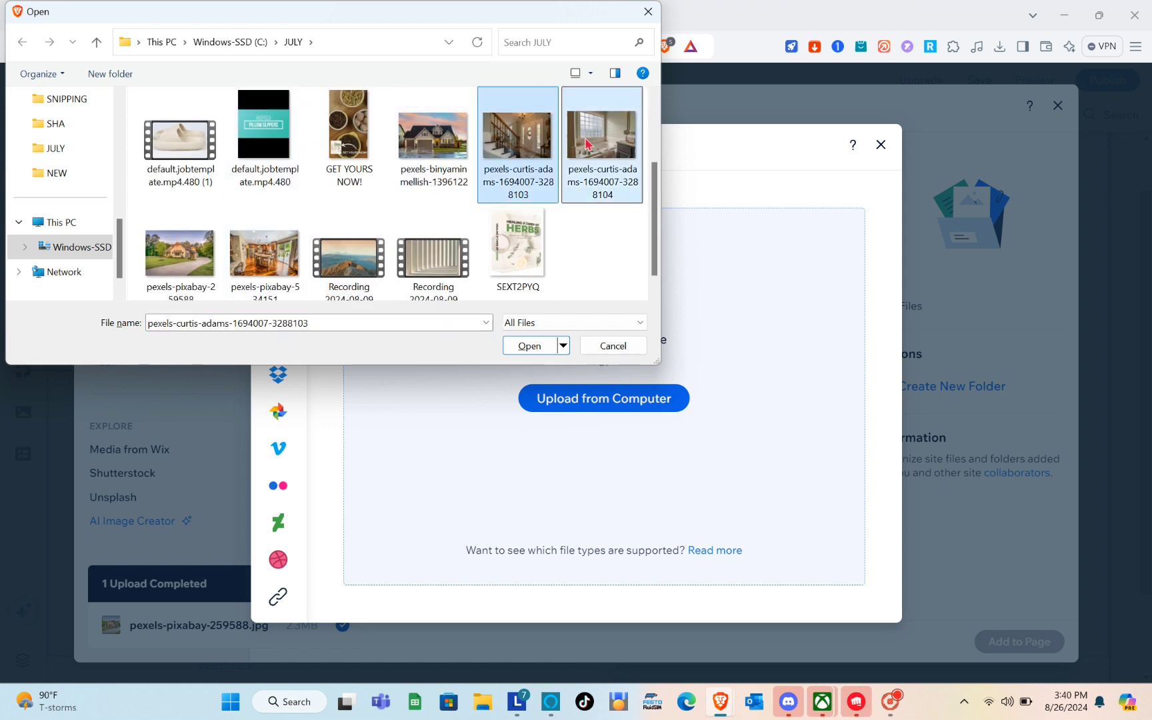
left_click(282, 268, "ctrl")
left_click(528, 345)
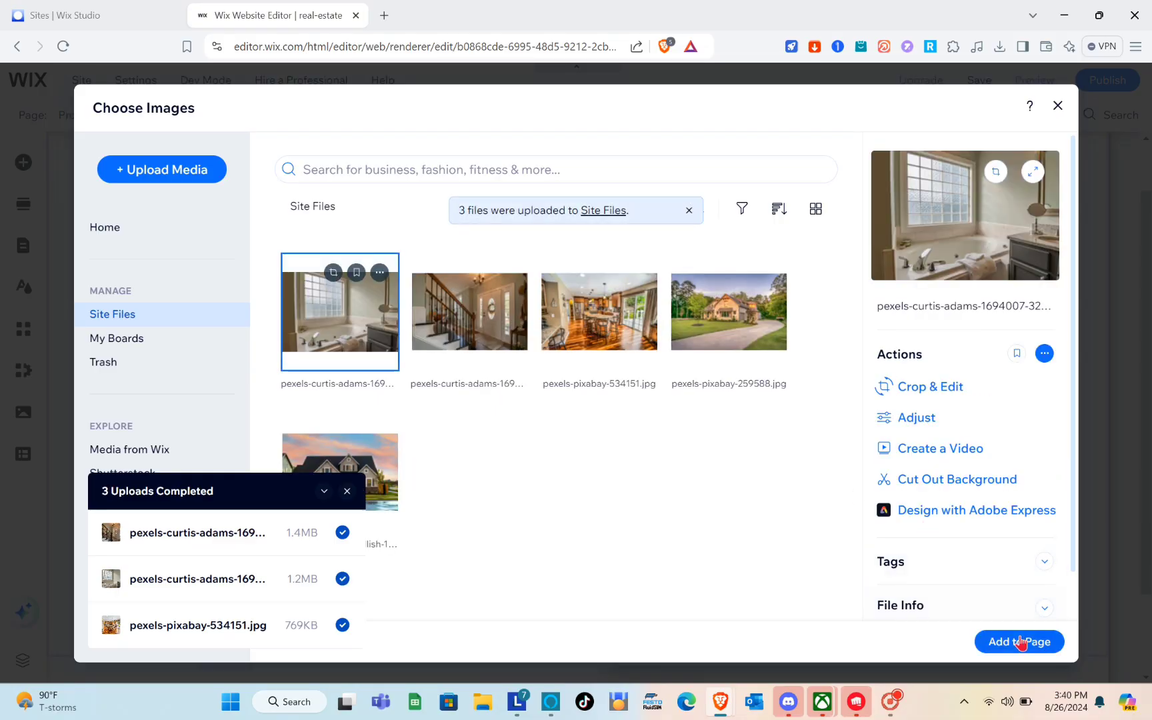
left_click(1017, 643)
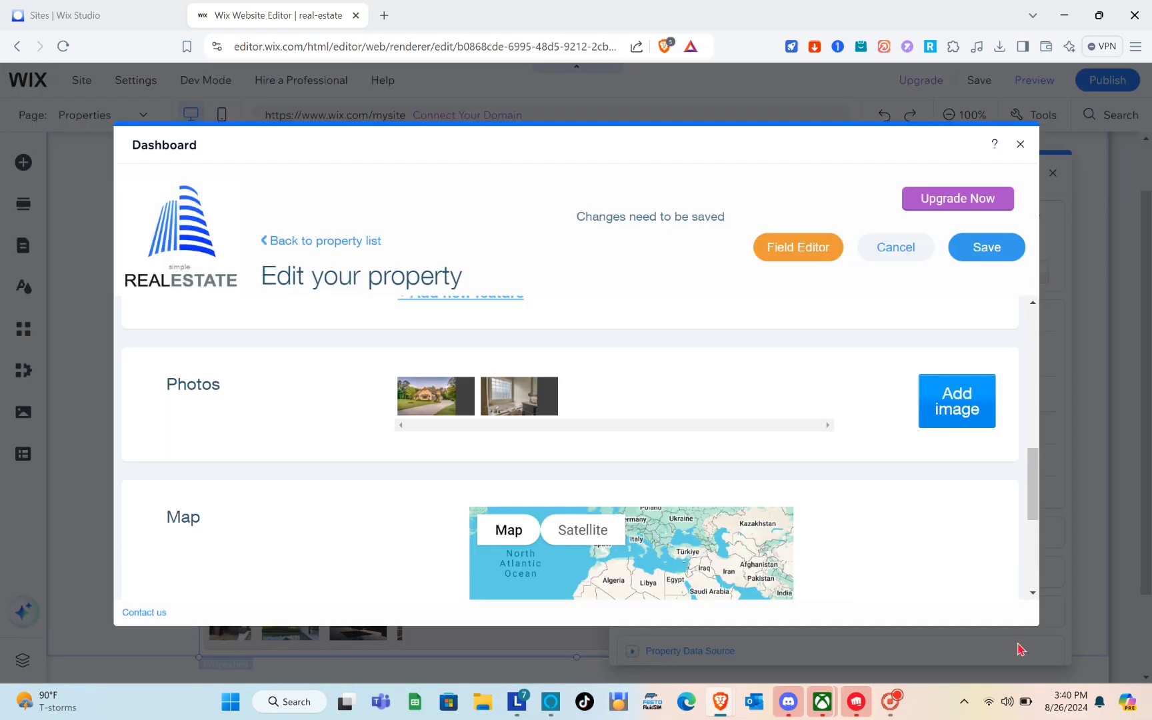
Paste the property's street address into the Address field
scroll(746, 507, "down", 3)
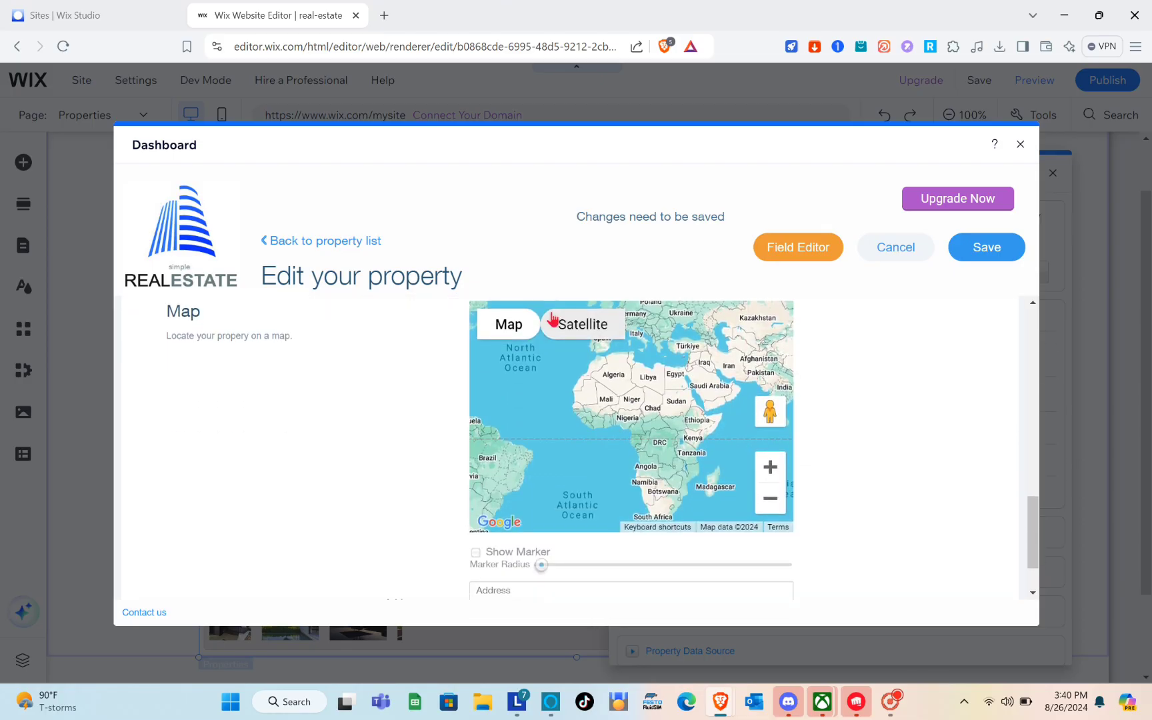
mouse_move(505, 327)
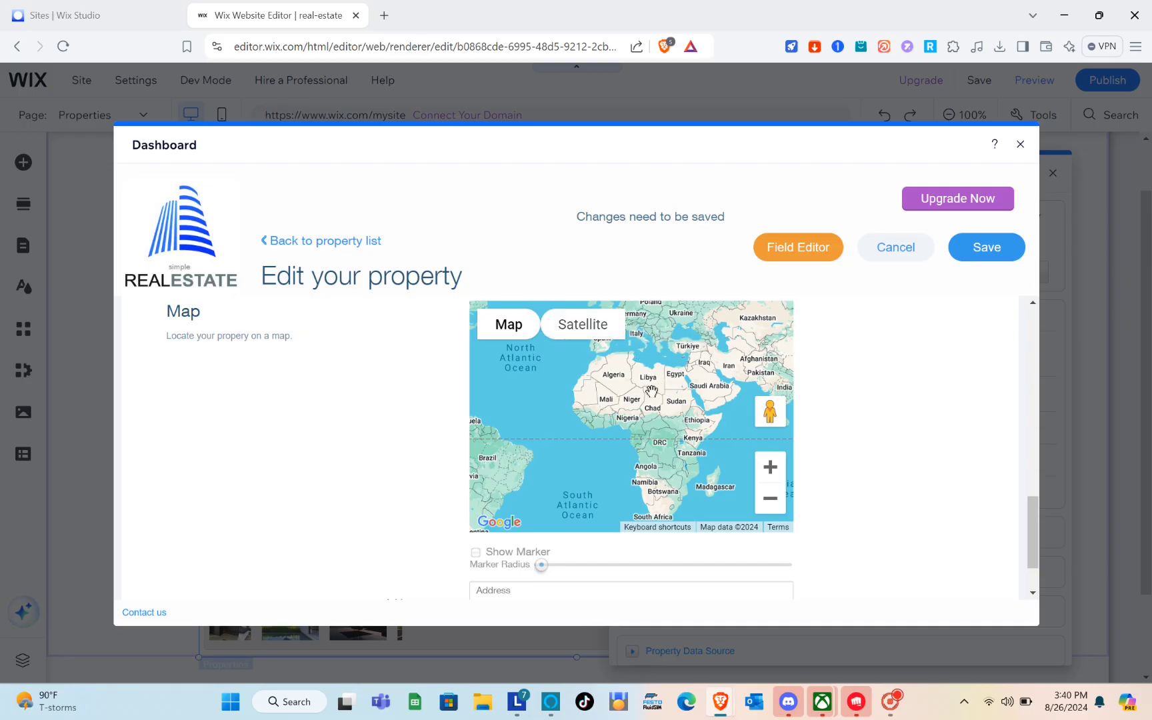
left_click_drag(652, 390, 598, 449)
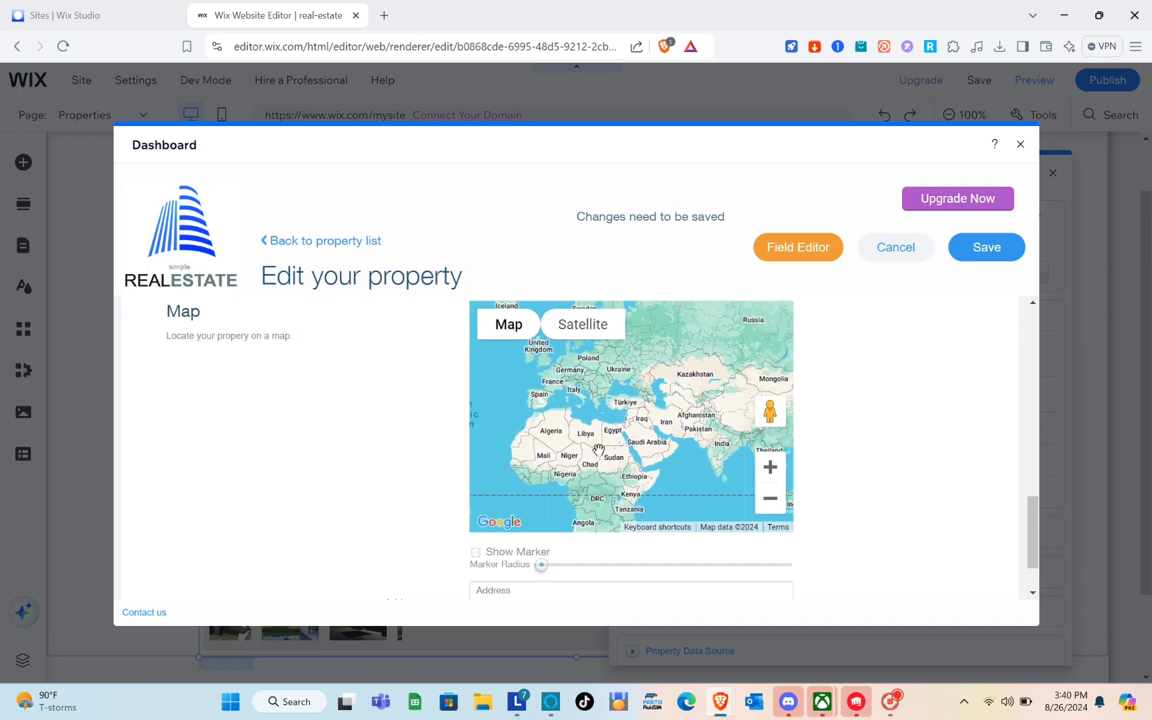
scroll(685, 428, "up", 1)
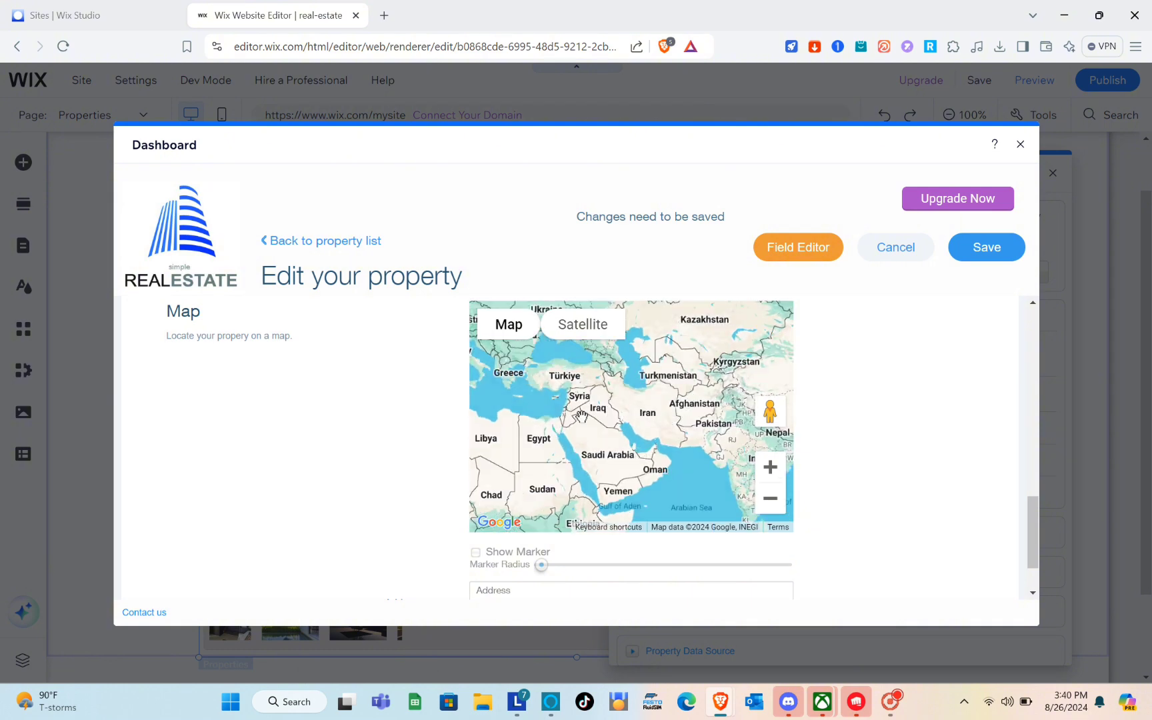
scroll(581, 417, "down", 1)
left_click_drag(553, 450, 661, 320)
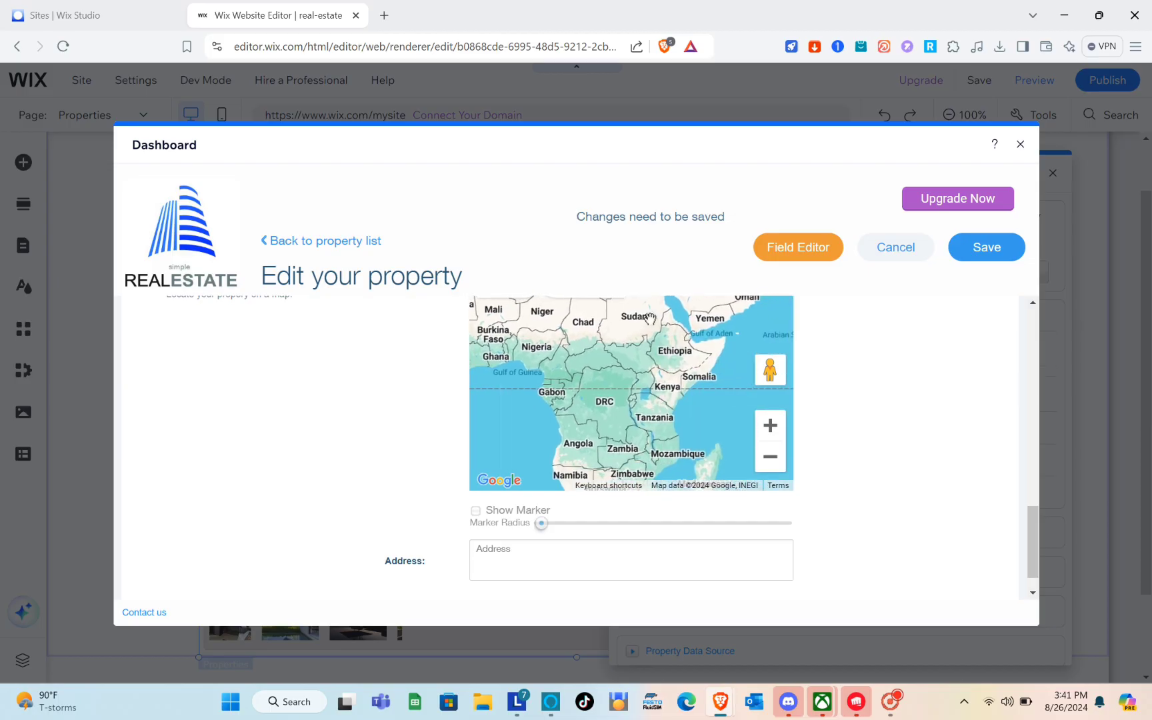
scroll(586, 413, "down", 1)
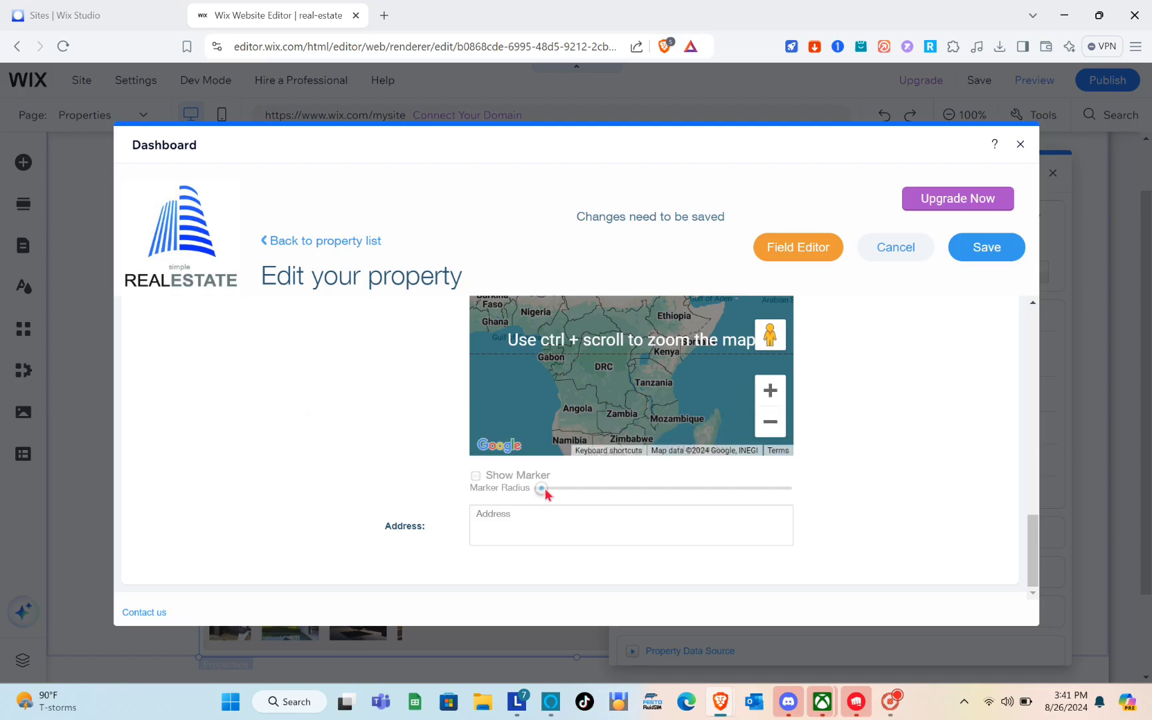
left_click(617, 520)
type("Garaga Street Near Crystal Inn")
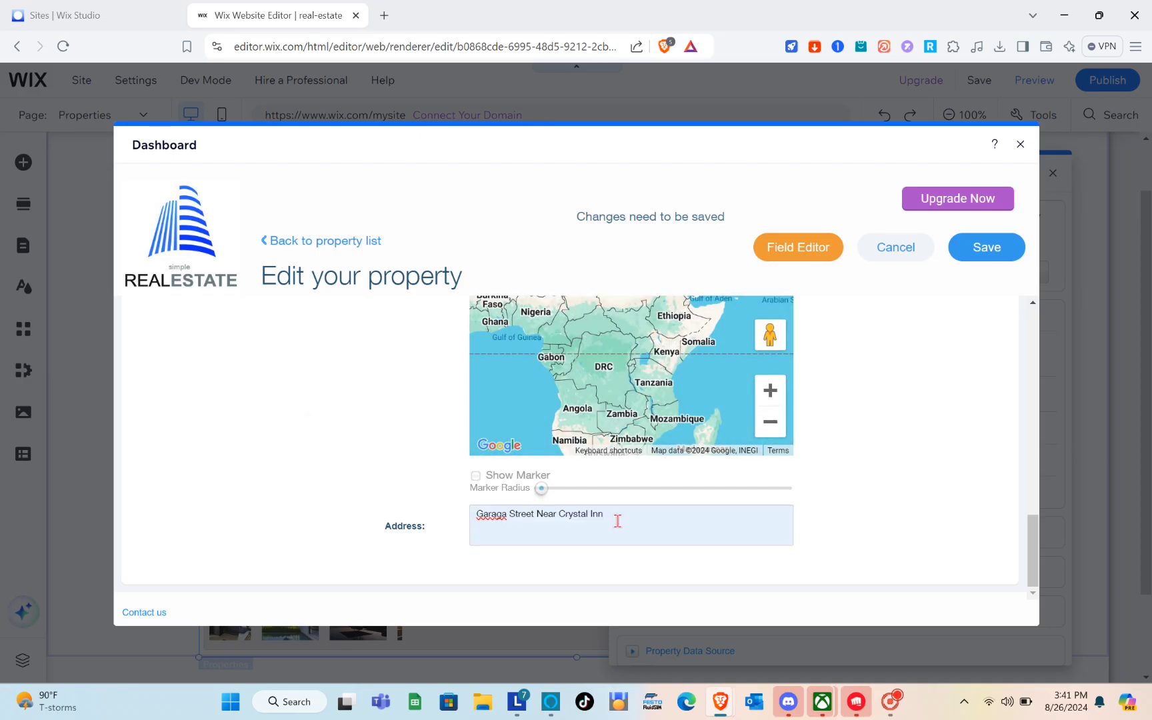
Save the property details and close the property dashboard
scroll(617, 521, "up", 10)
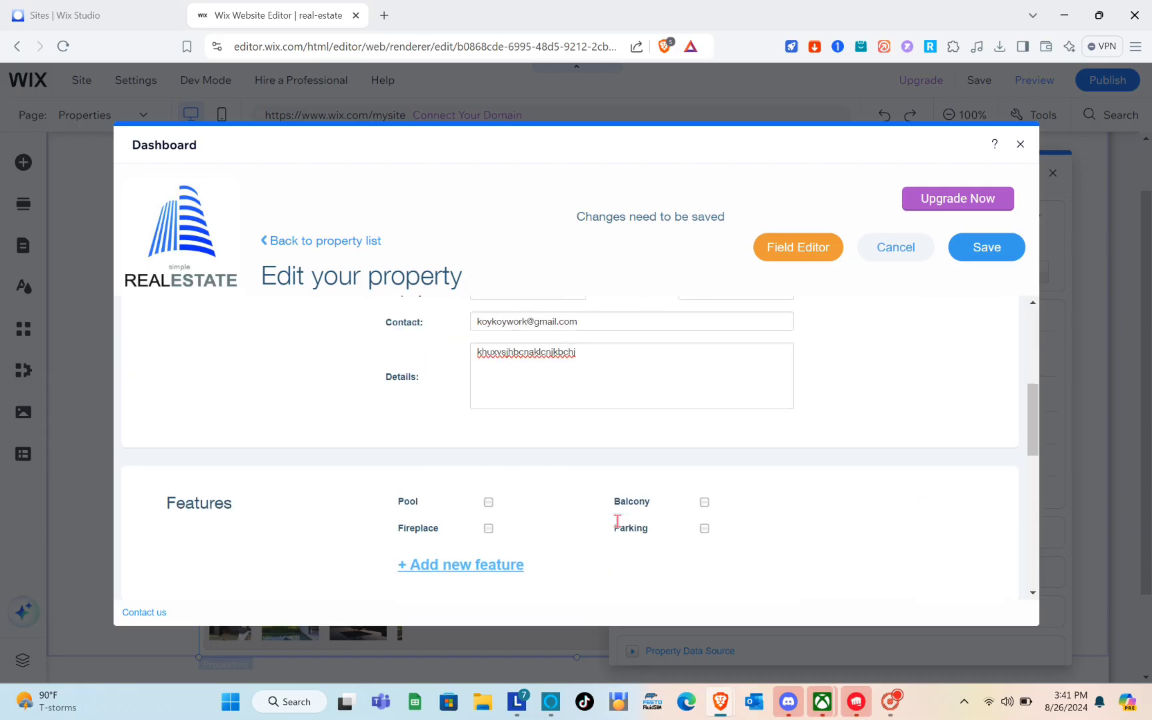
left_click(991, 249)
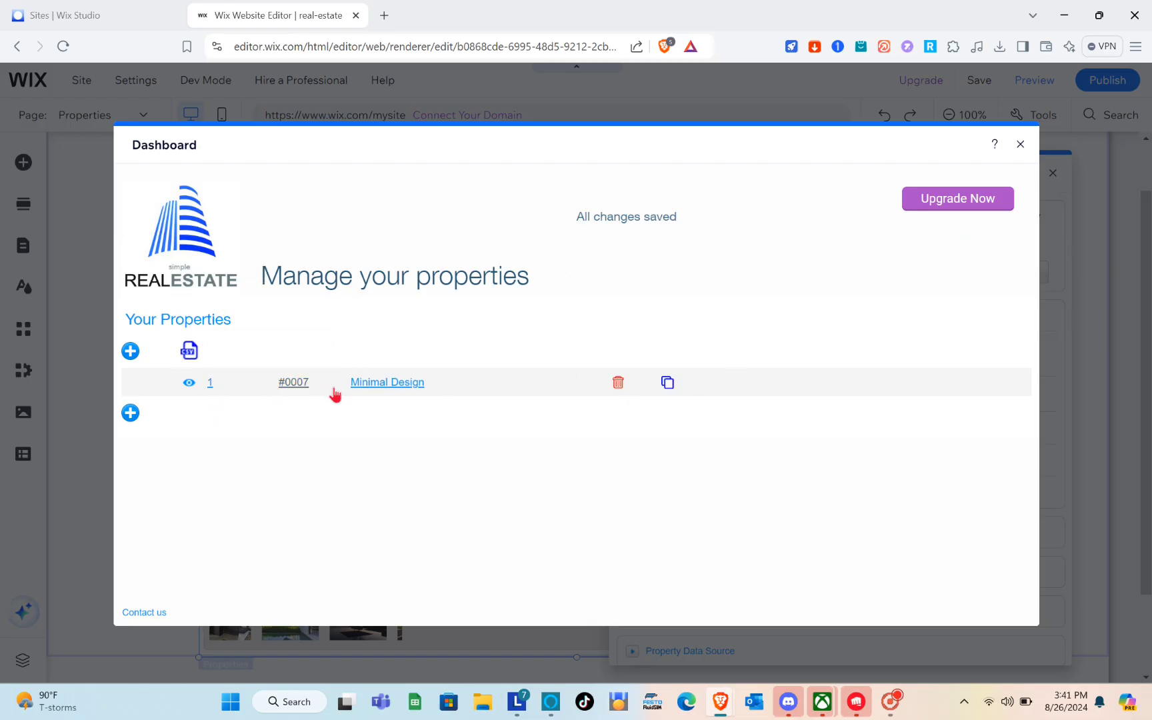
left_click(131, 413)
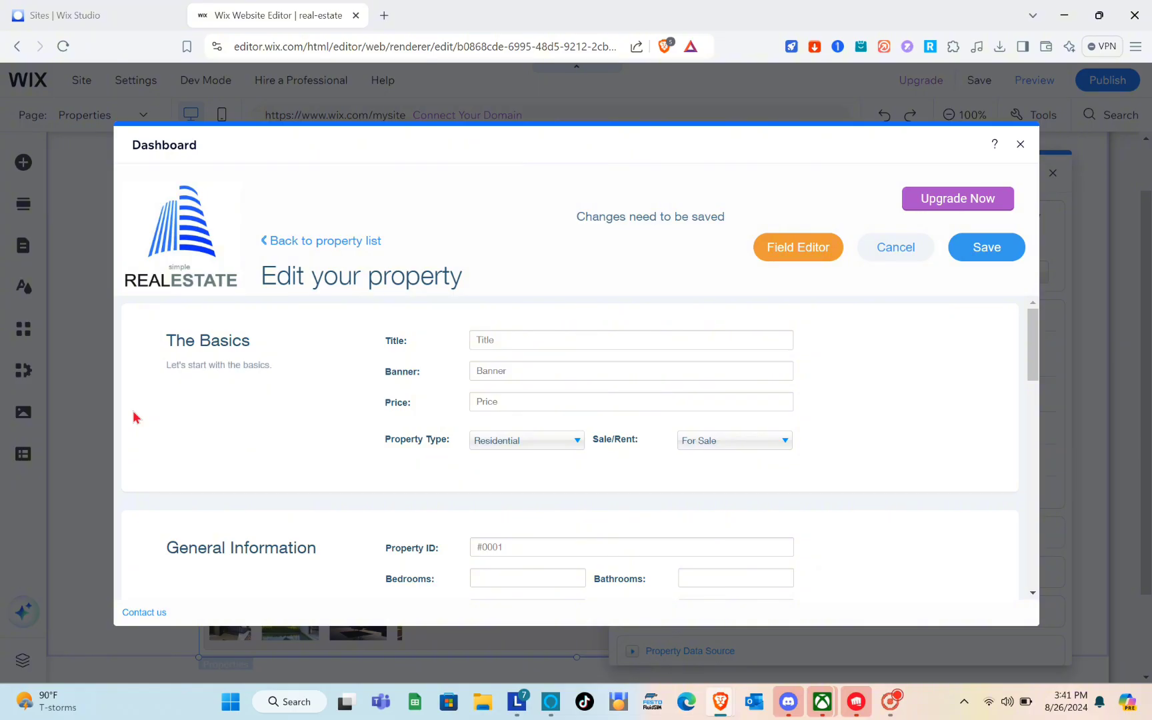
left_click(1021, 146)
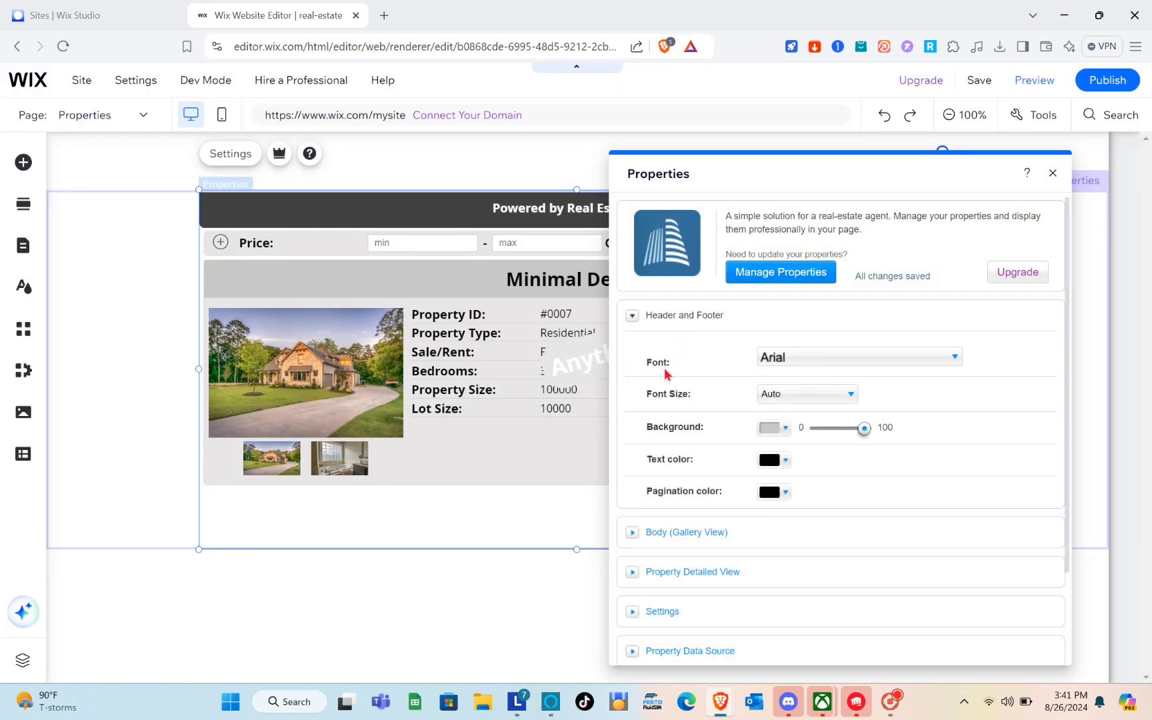
Reopen the listing's display settings and set the header and footer background to dark grey
left_click(1052, 174)
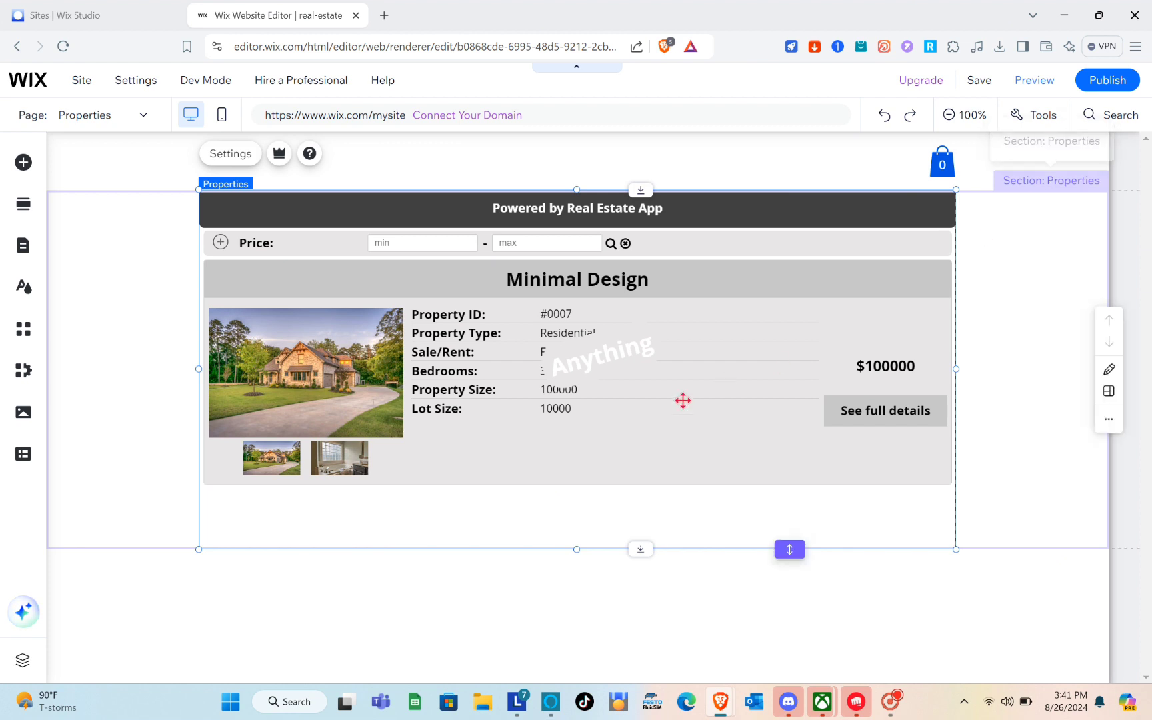
left_click_drag(621, 370, 629, 374)
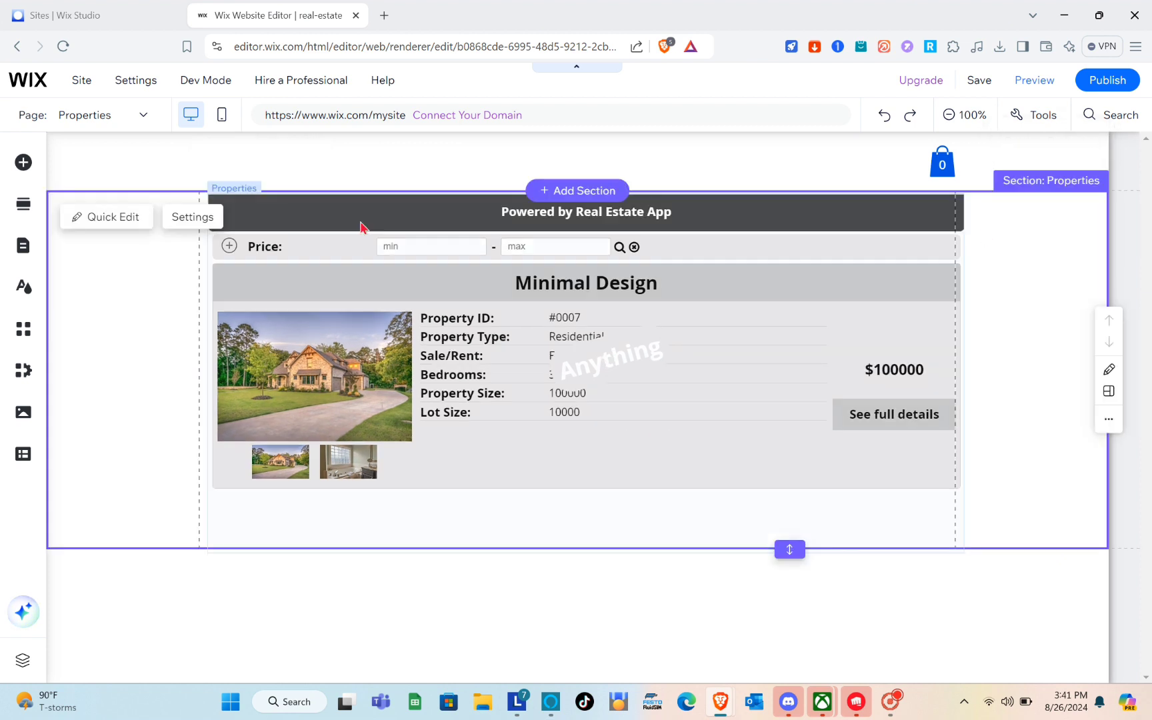
left_click(192, 217)
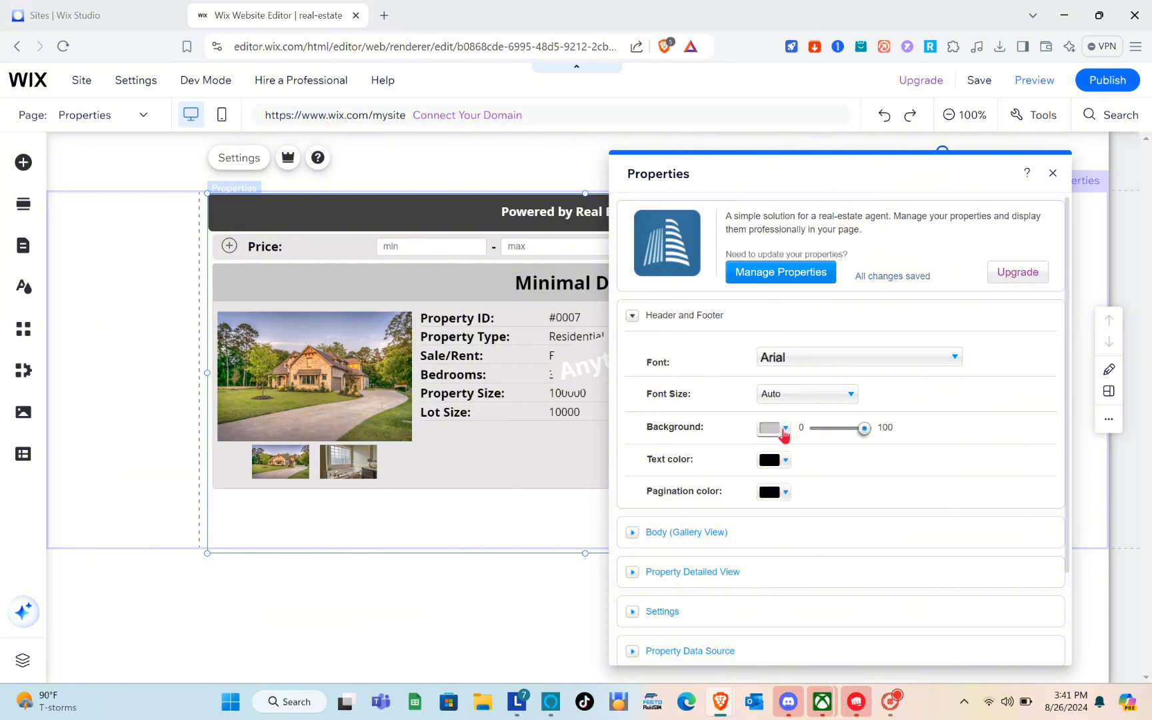
left_click(784, 431)
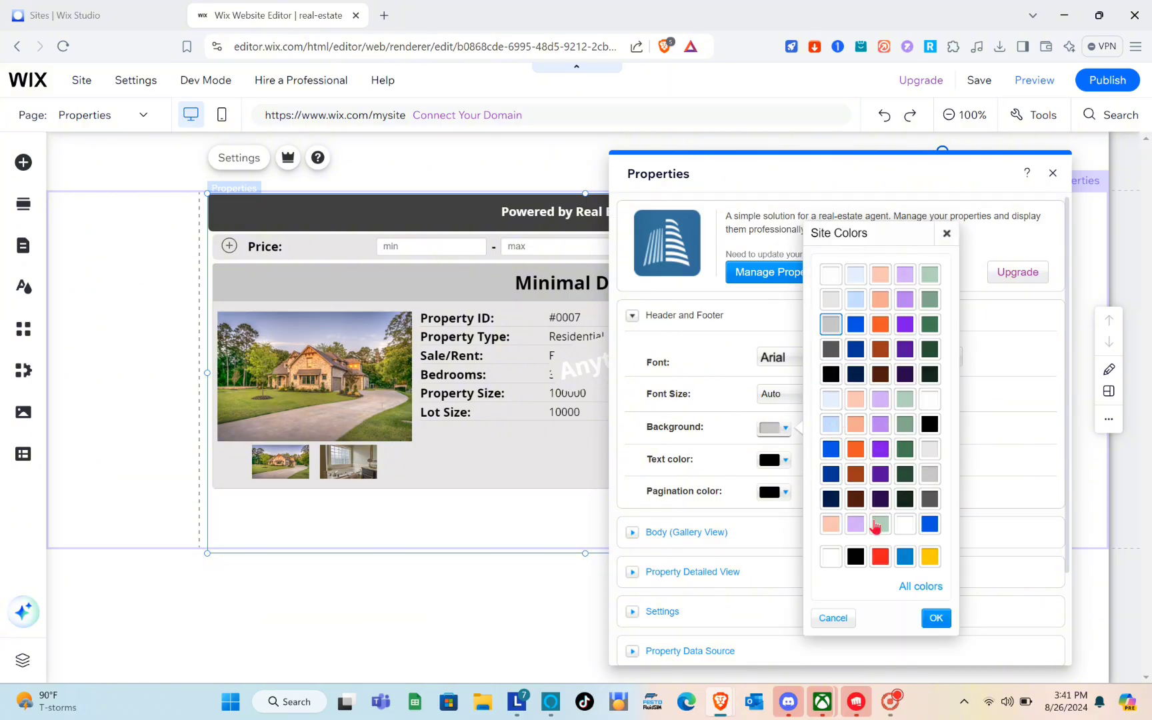
left_click(930, 504)
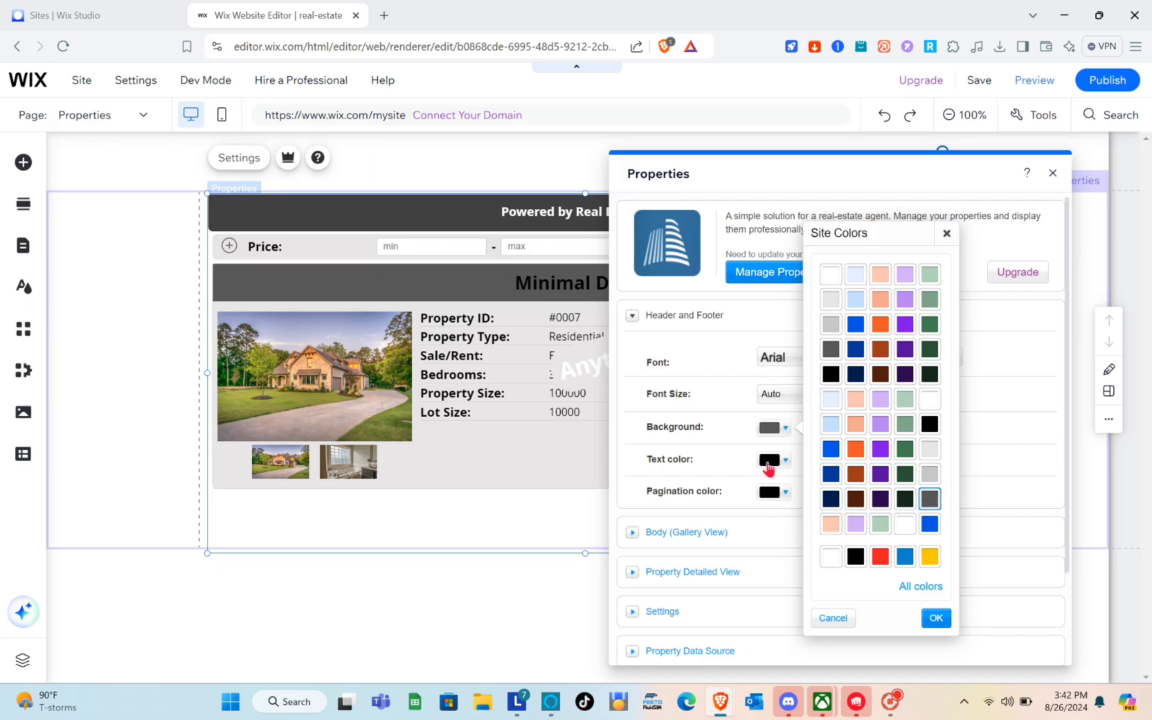
Review the Gallery View, Property Detailed View and Settings sections, then close the panel
scroll(764, 512, "down", 3)
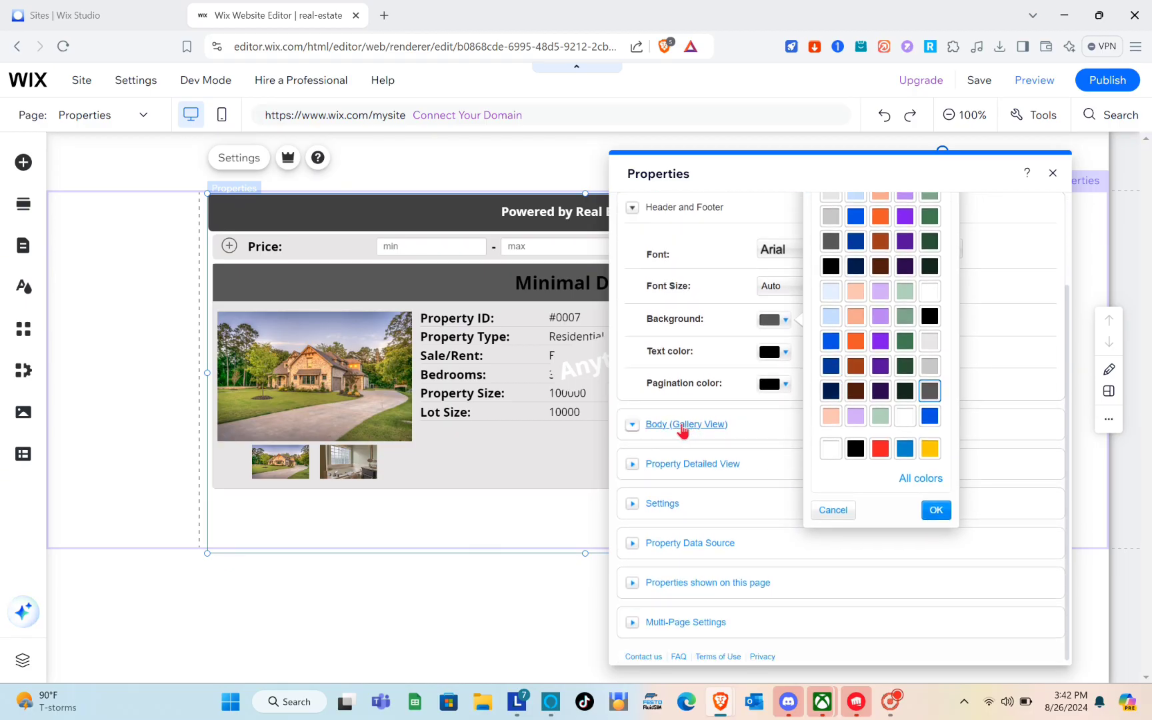
left_click(636, 431)
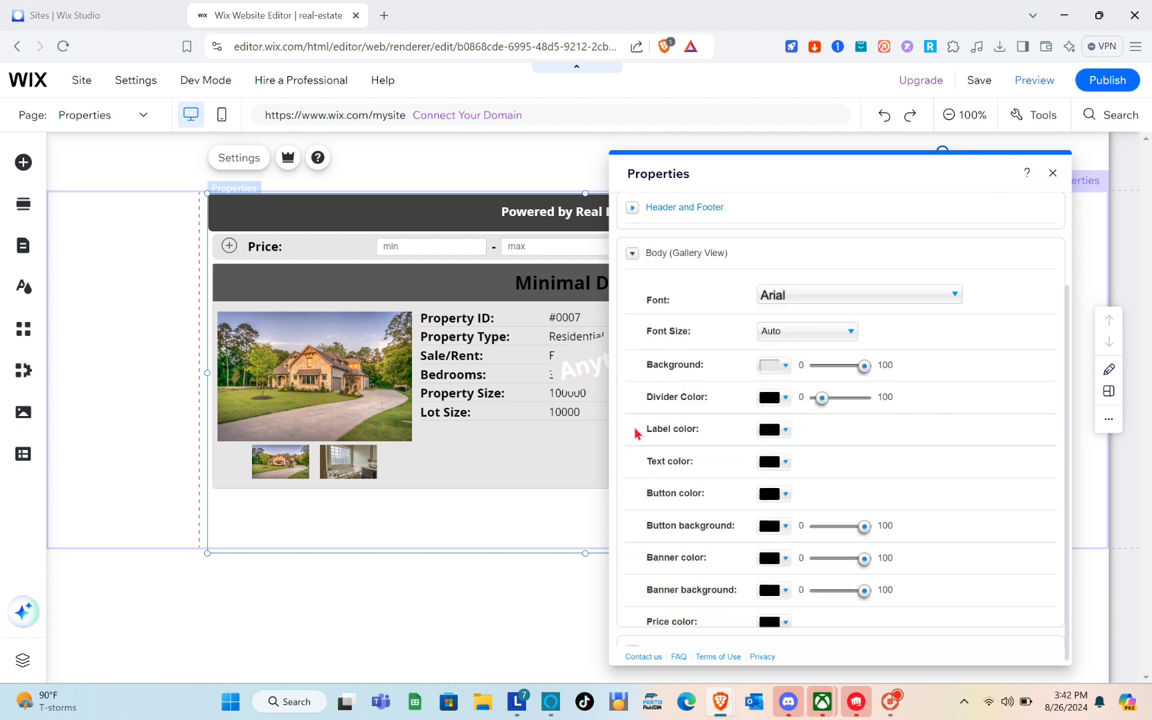
scroll(784, 392, "down", 3)
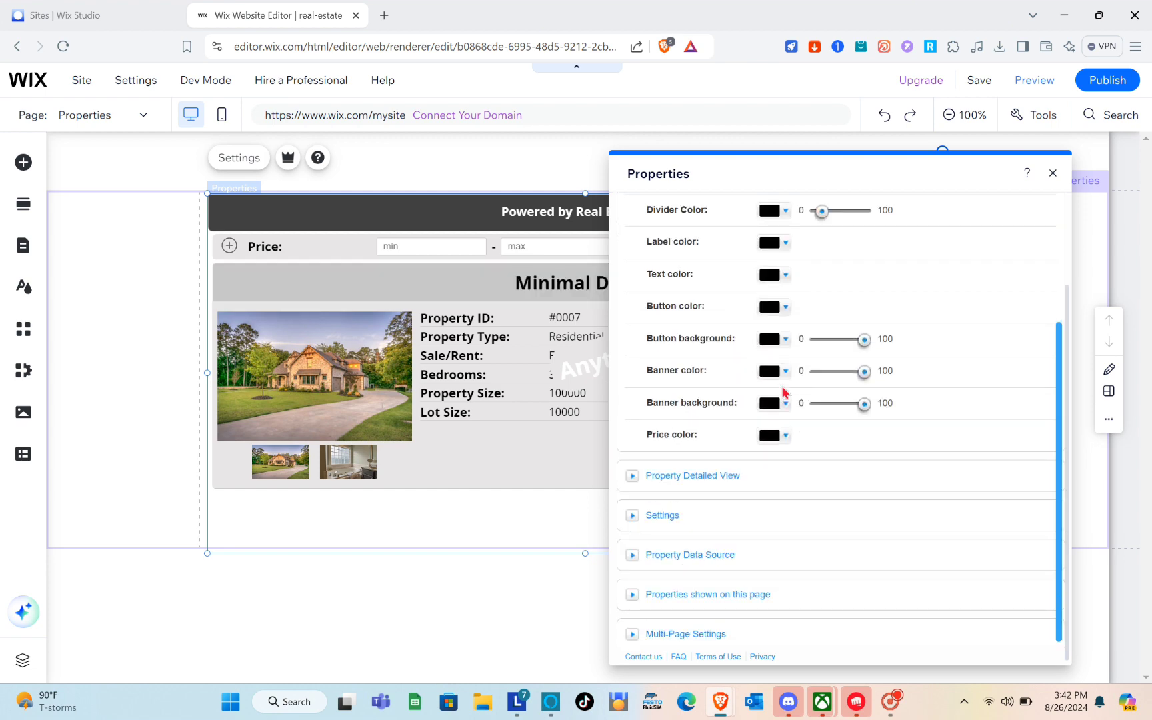
left_click(636, 476)
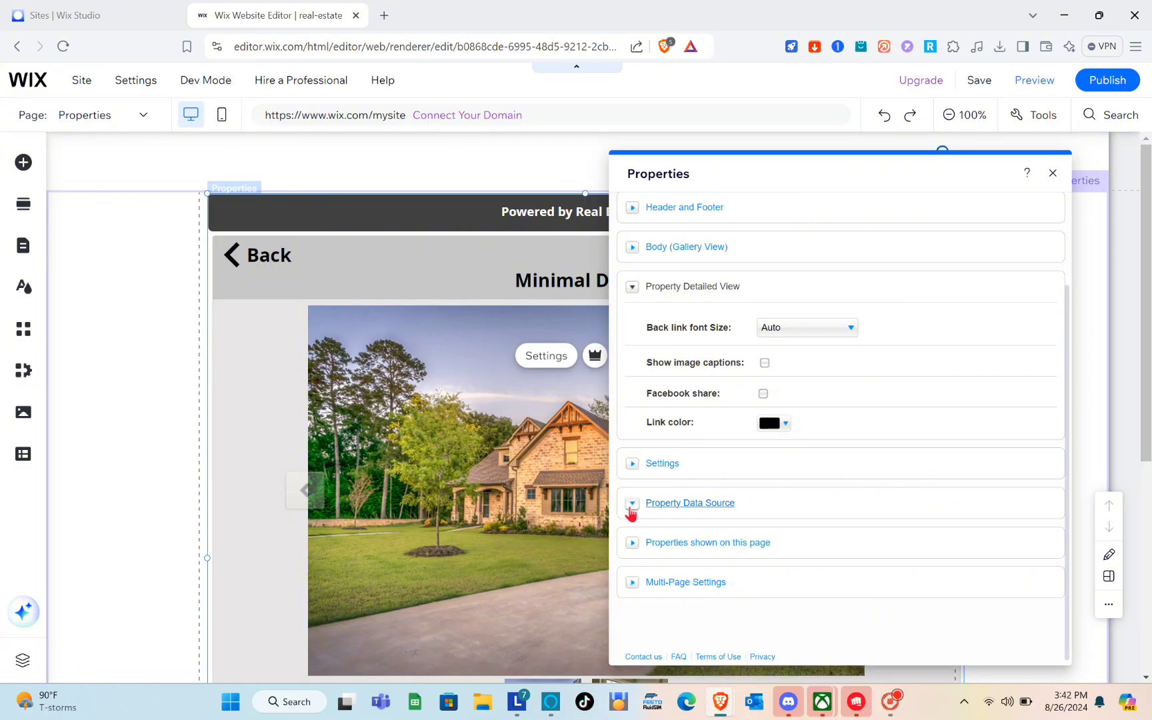
left_click(632, 465)
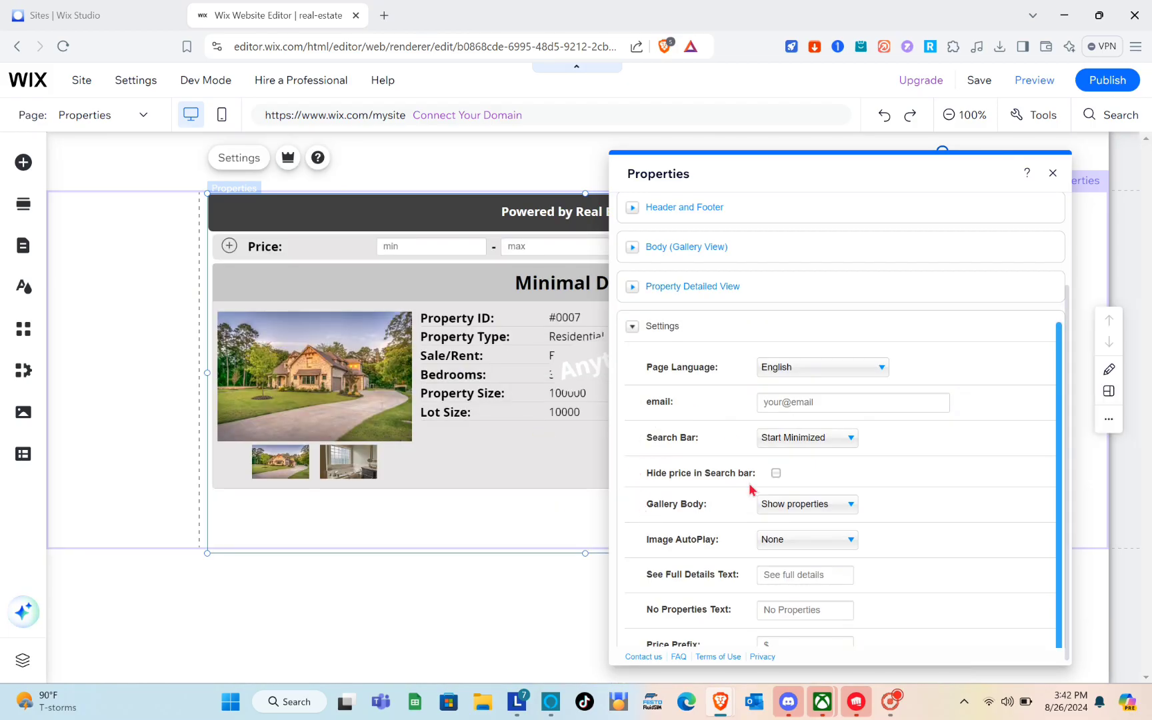
left_click(1053, 173)
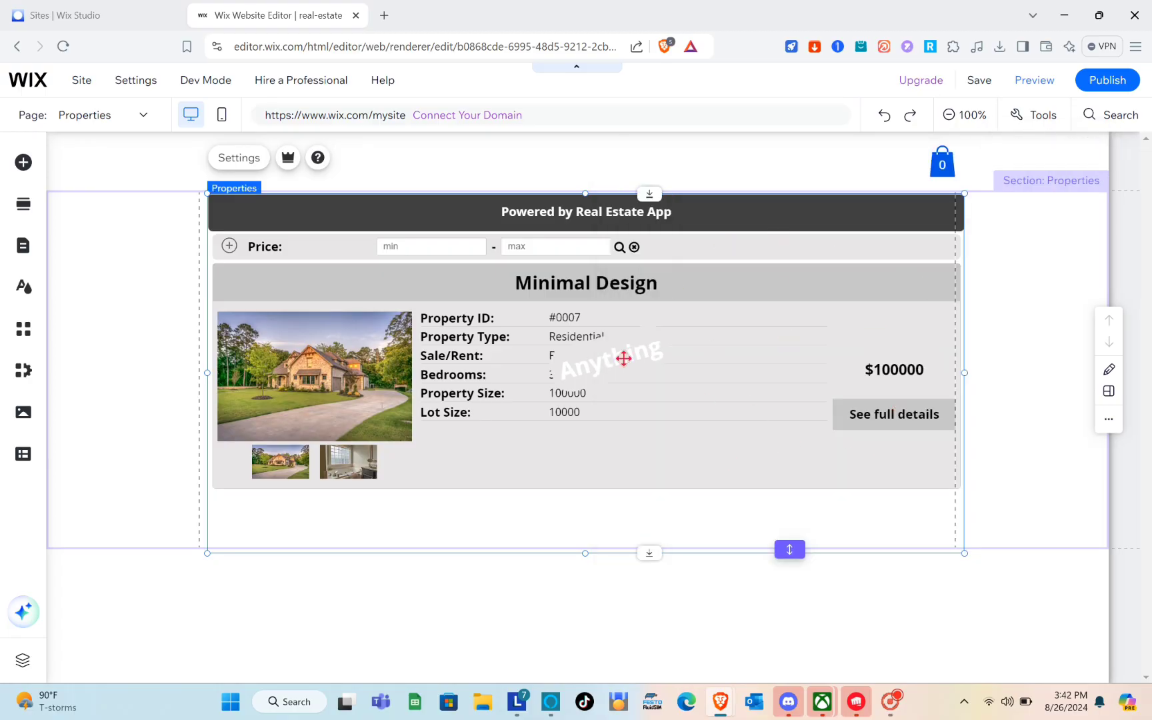
Preview the page and open the Minimal Design property's full details
left_click(1045, 82)
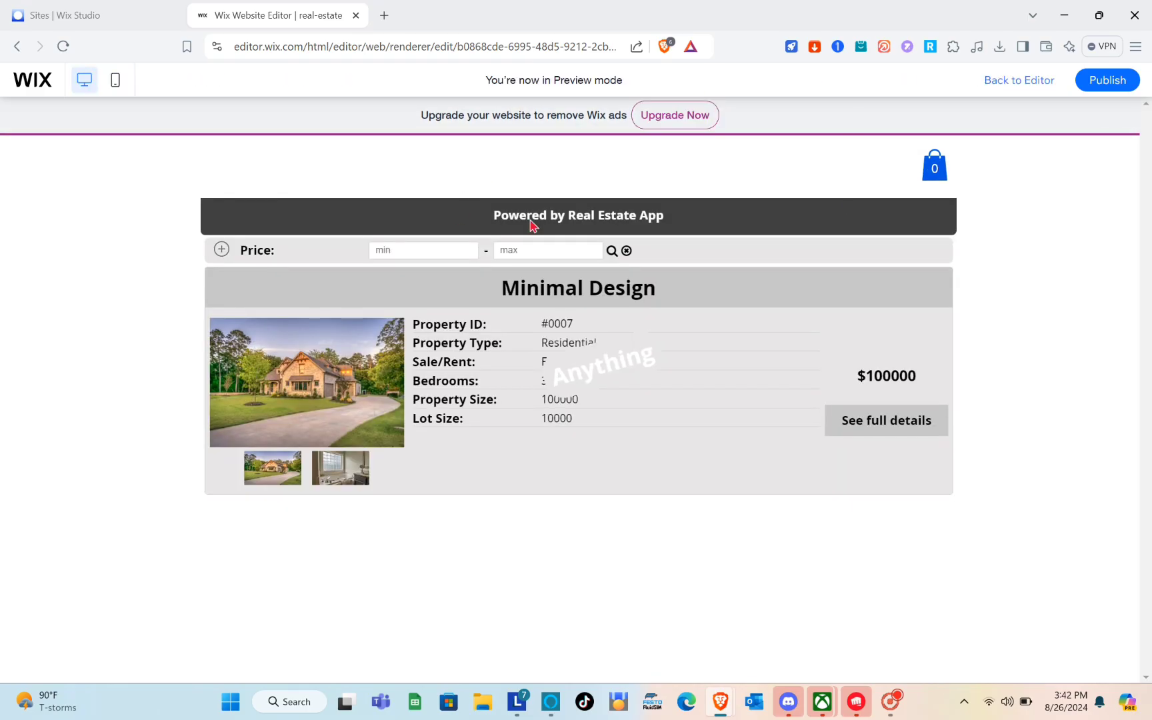
left_click(888, 419)
scroll(709, 465, "down", 4)
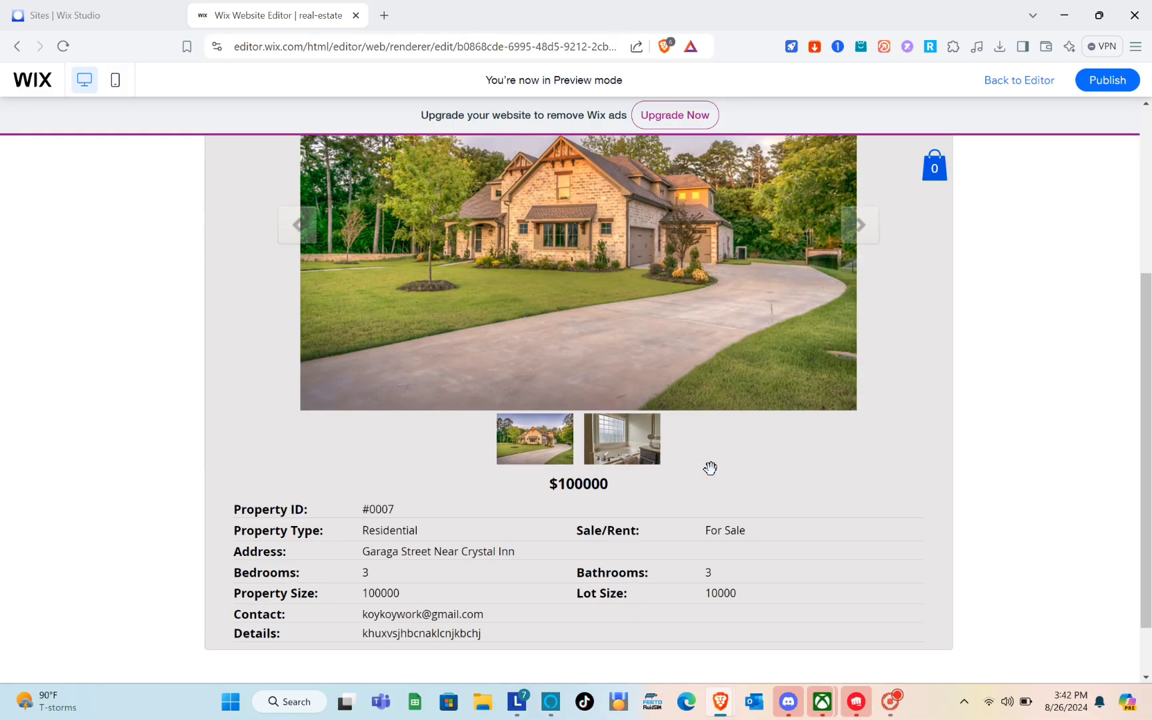
scroll(710, 465, "up", 5)
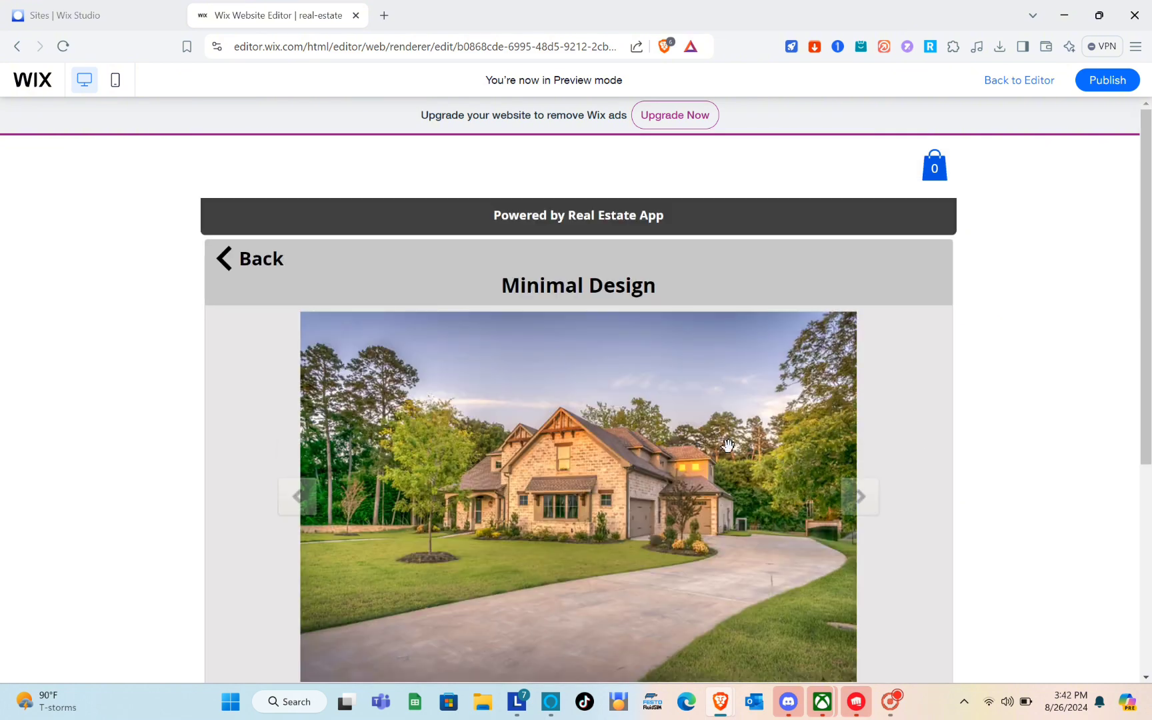
View the next slideshow photo, then go back to the property listing
left_click(859, 496)
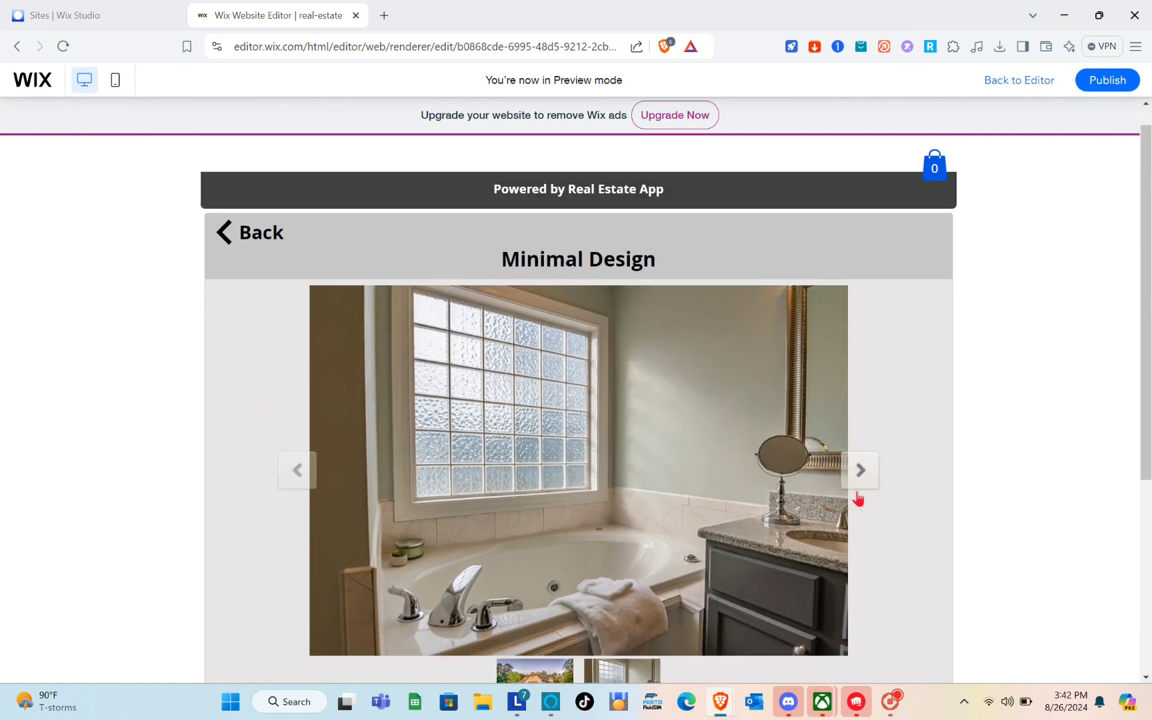
scroll(859, 498, "down", 3)
scroll(858, 499, "up", 1)
scroll(858, 498, "down", 3)
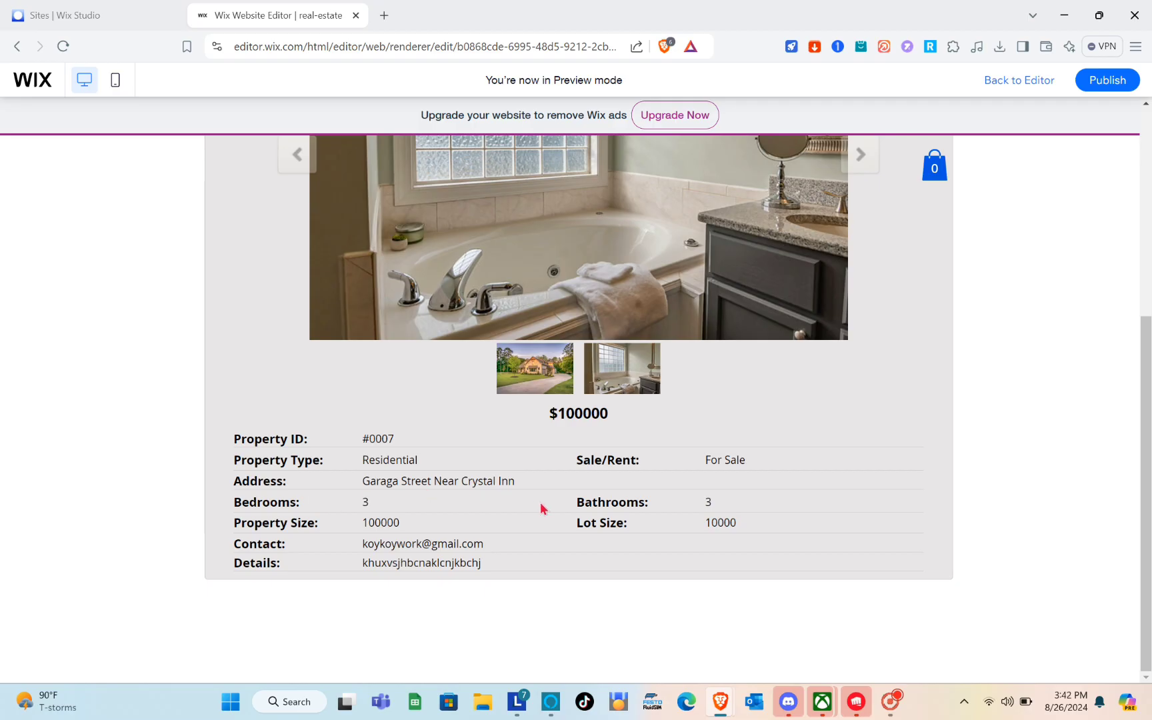
scroll(545, 507, "up", 5)
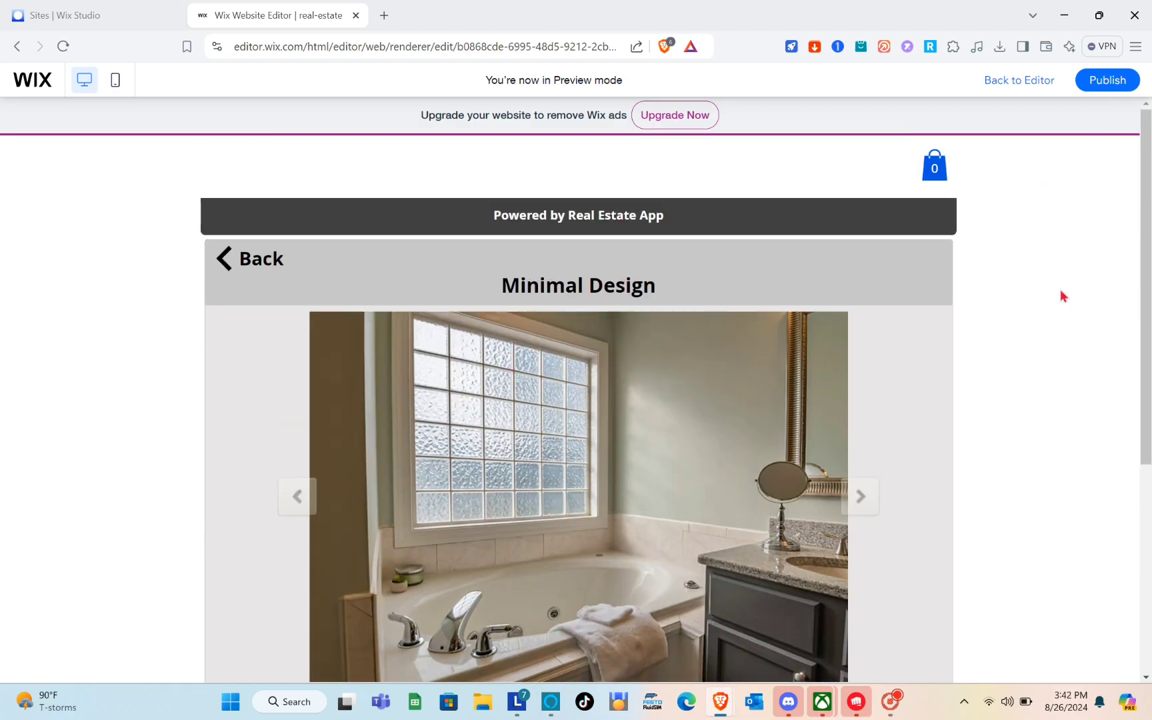
left_click(225, 260)
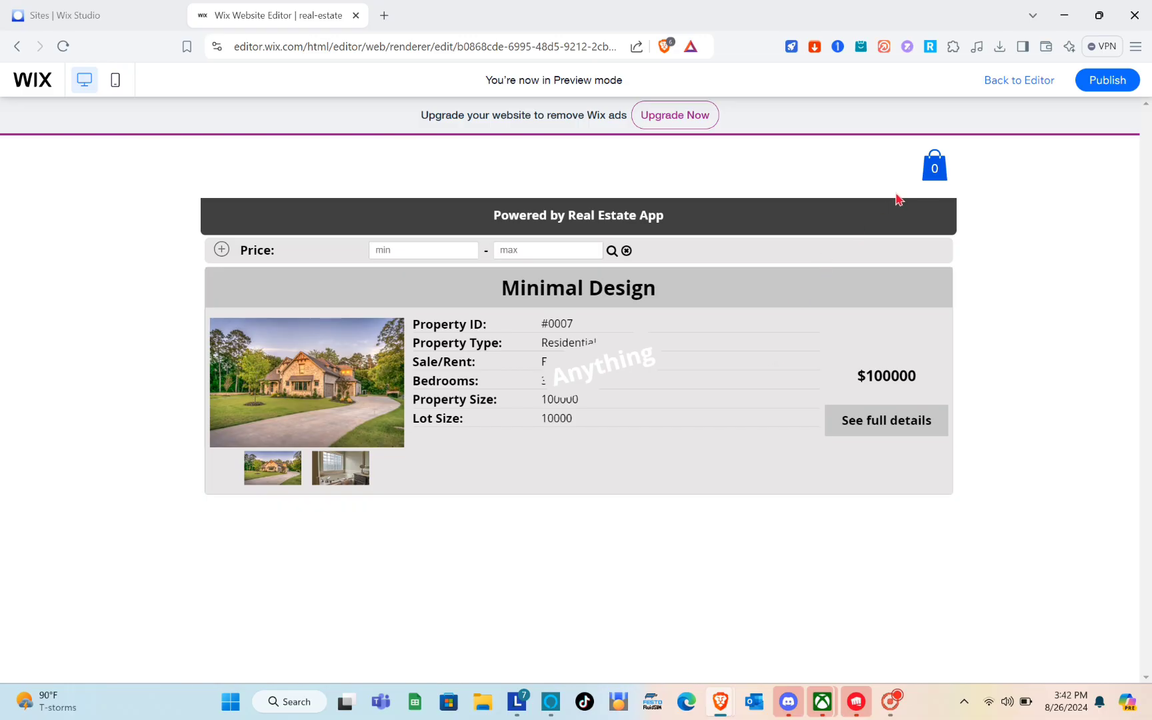
Return to the editor and open Manage Properties from the real estate app's settings
left_click(1038, 81)
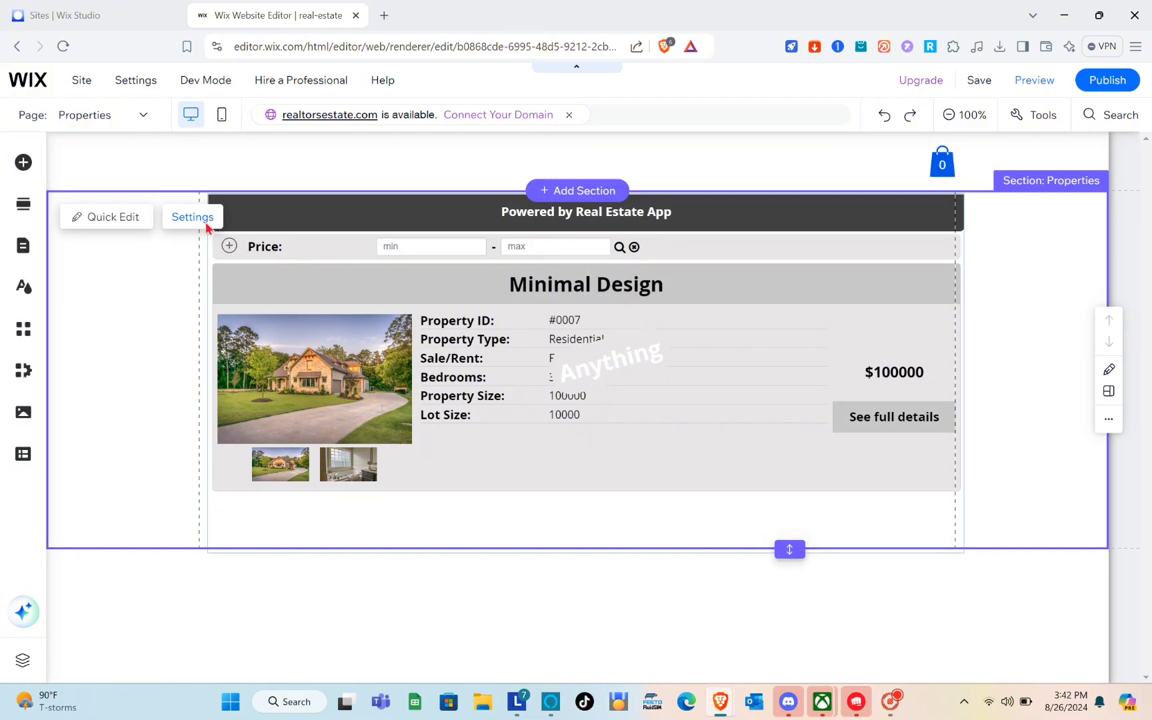
left_click(193, 217)
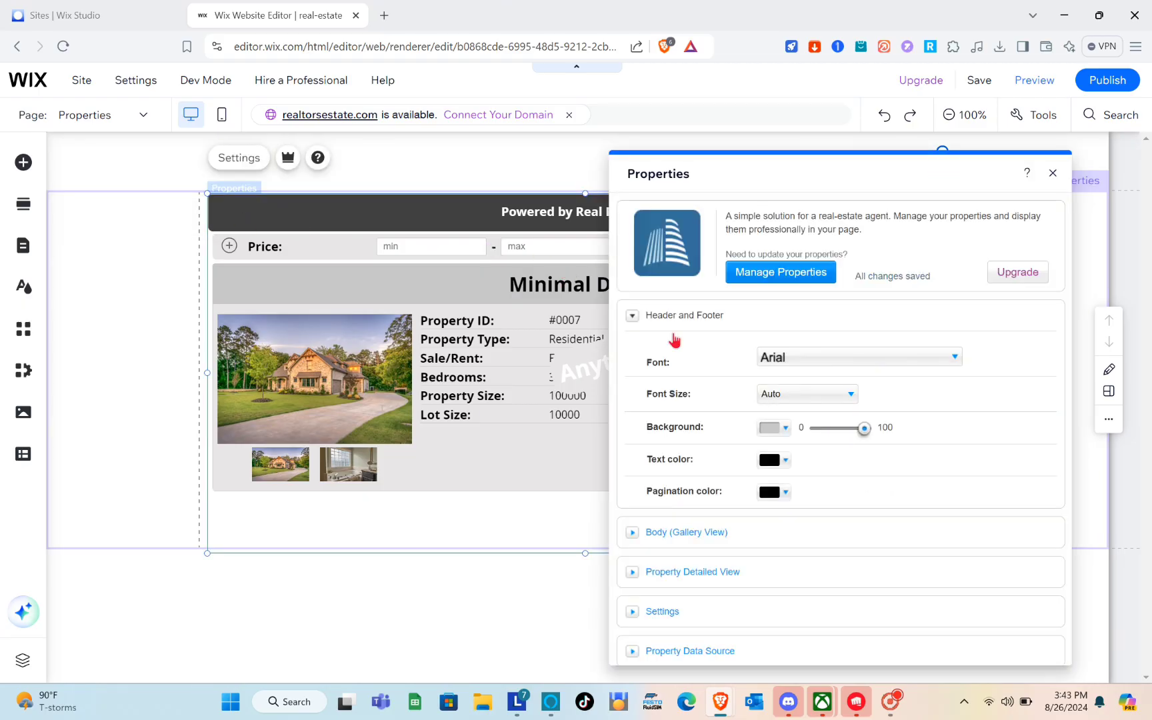
left_click(770, 279)
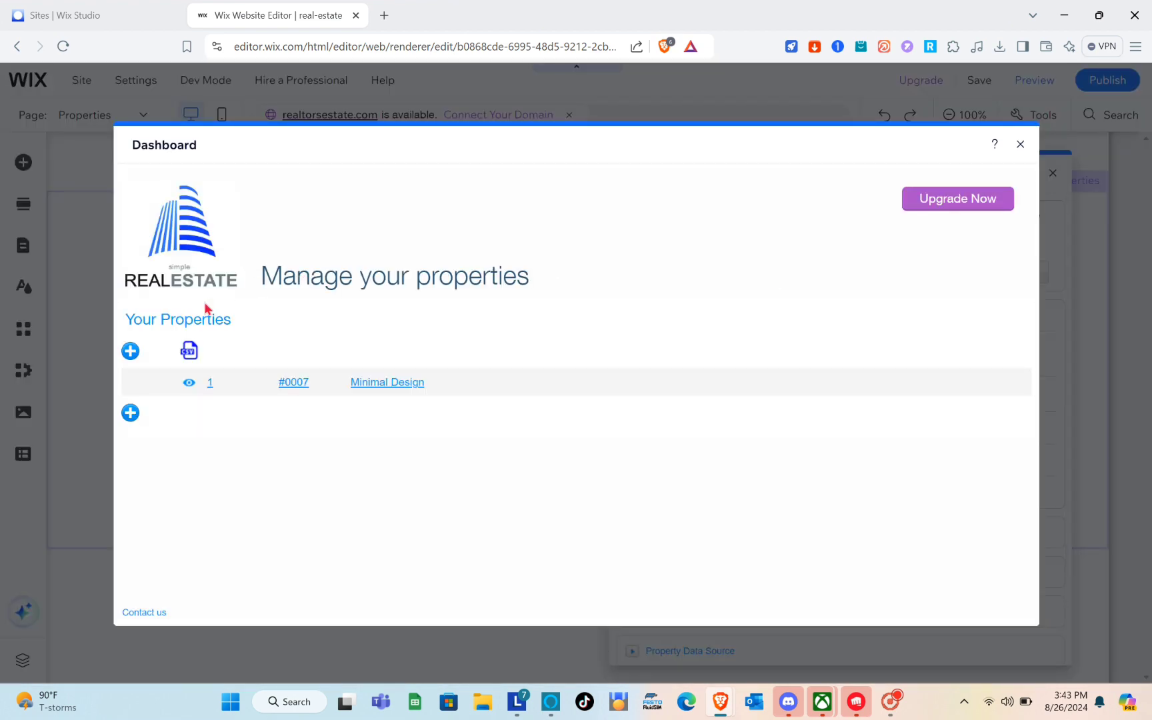
Create a new property titled '2nd property', save it and close the dashboard
left_click(130, 413)
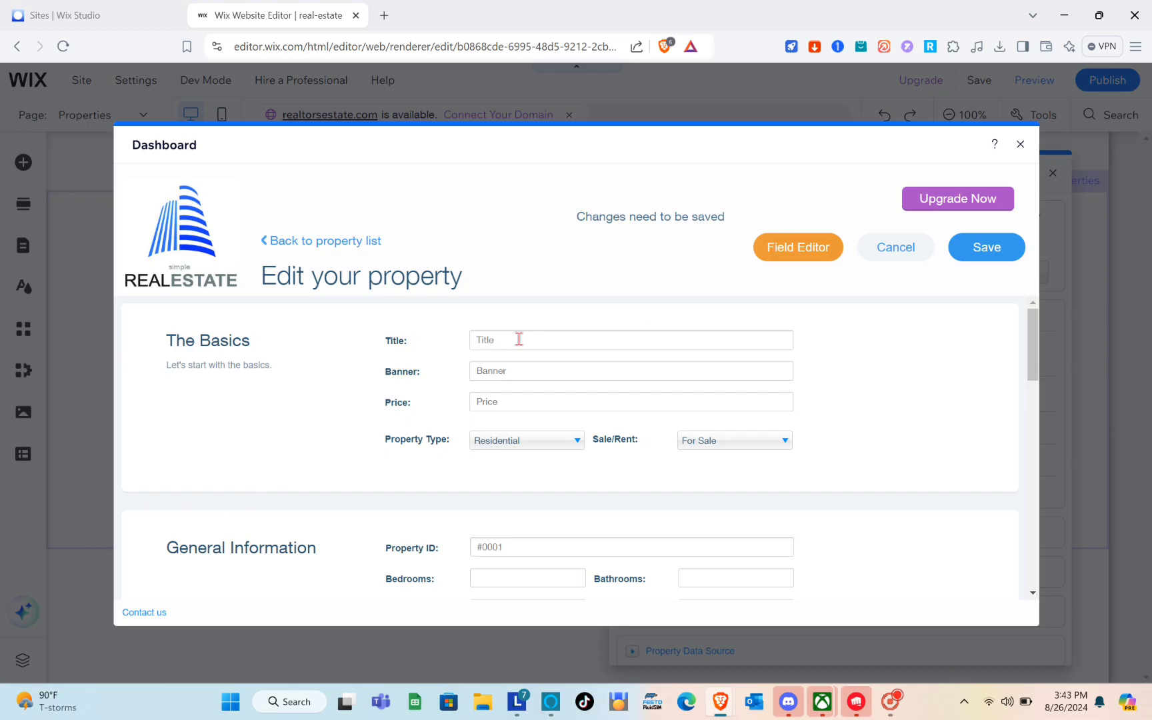
type("200000")
scroll(599, 464, "down", 4)
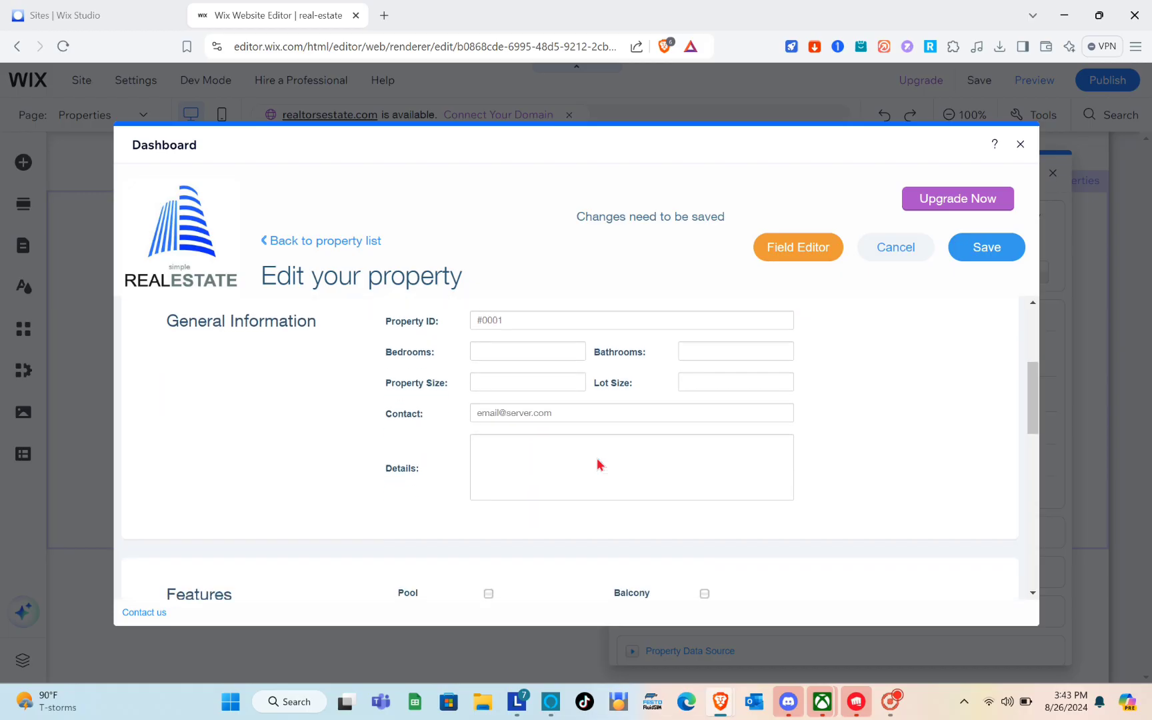
scroll(599, 465, "down", 5)
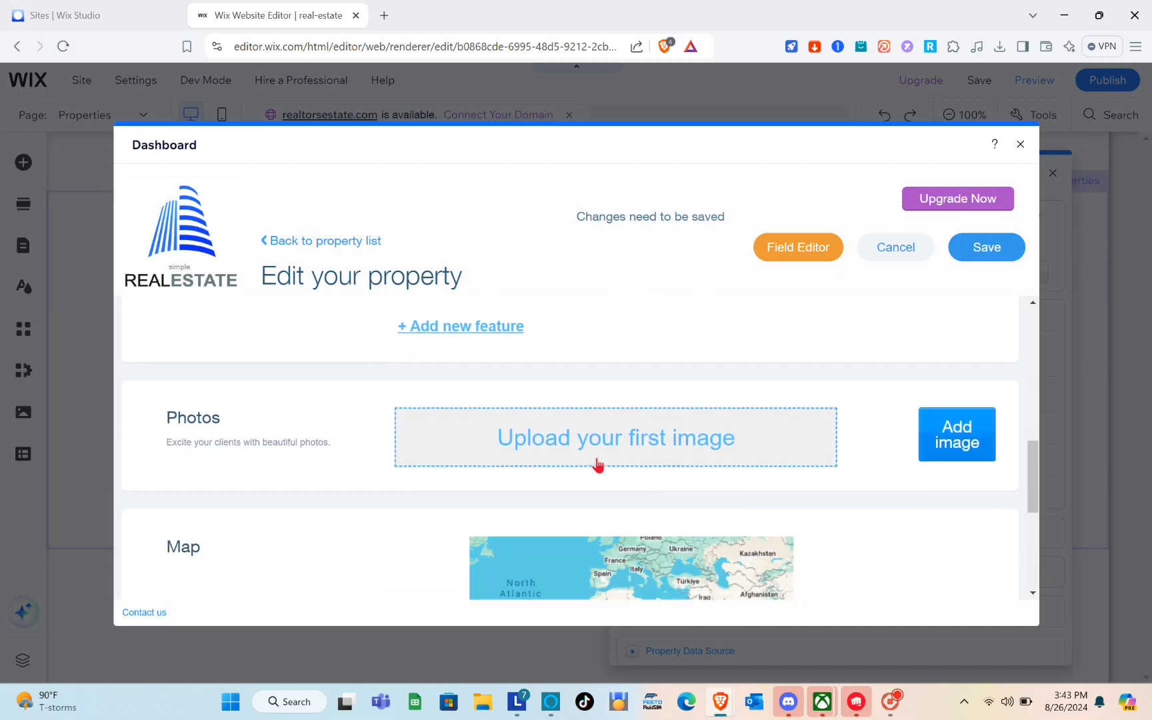
scroll(597, 457, "down", 4)
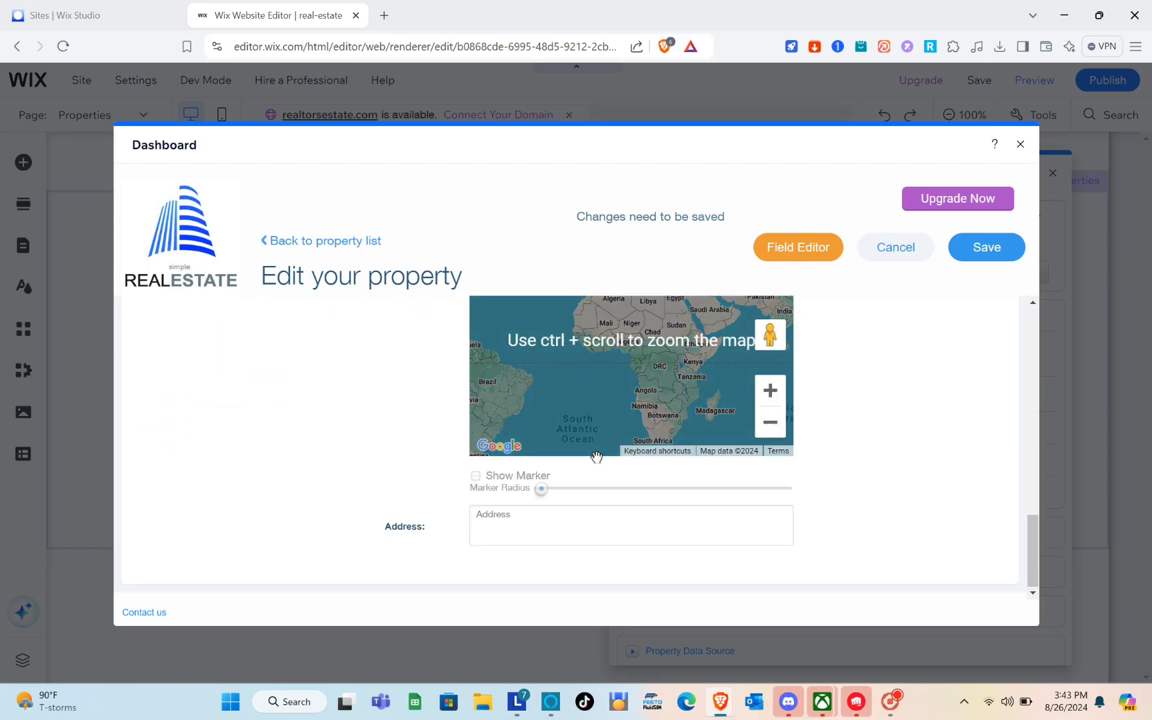
left_click(993, 245)
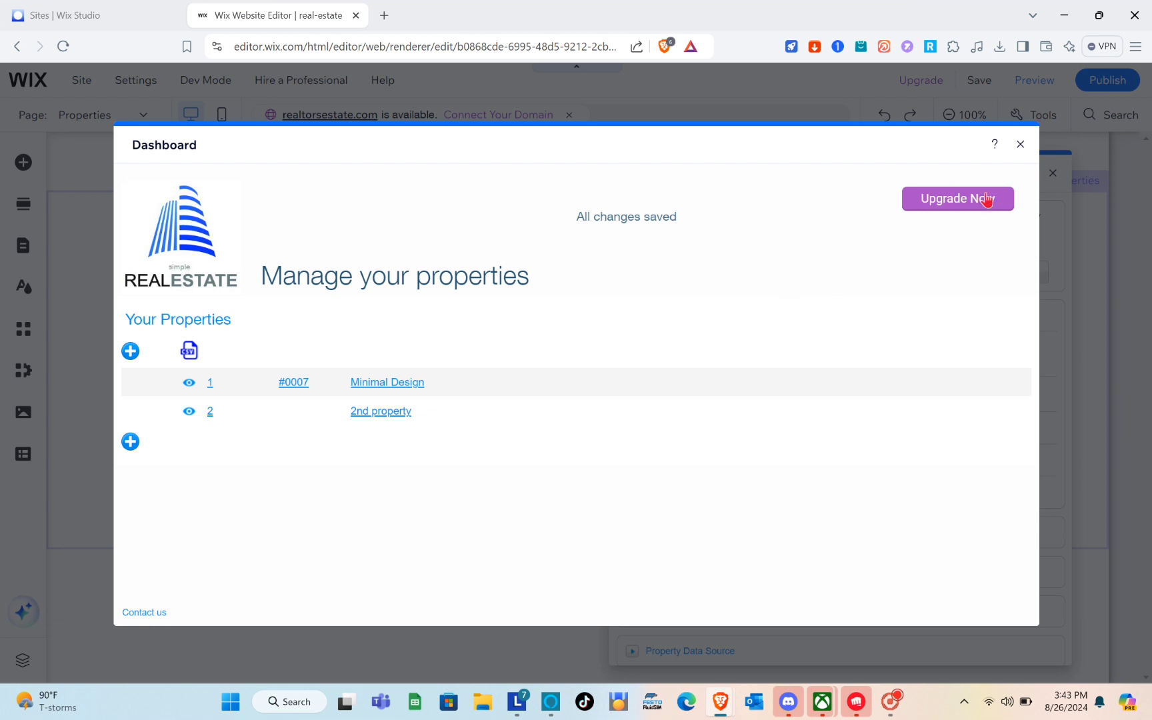
left_click(1019, 145)
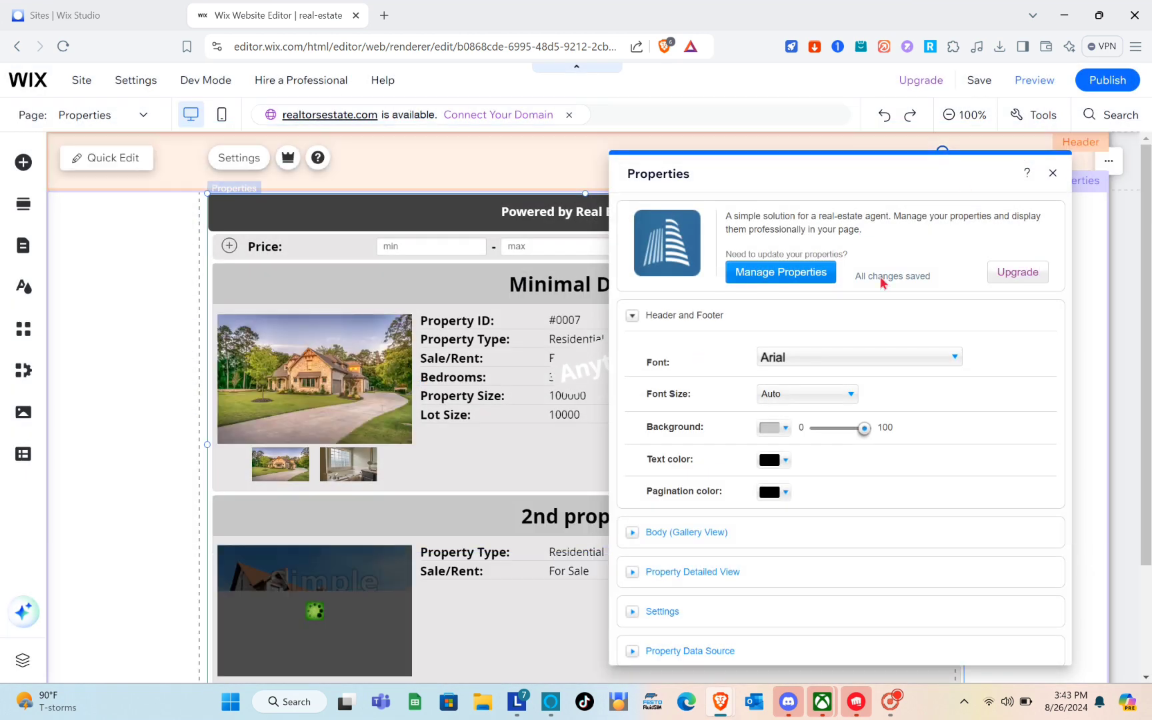
Close the Properties panel and preview the page listing both properties
left_click(1052, 172)
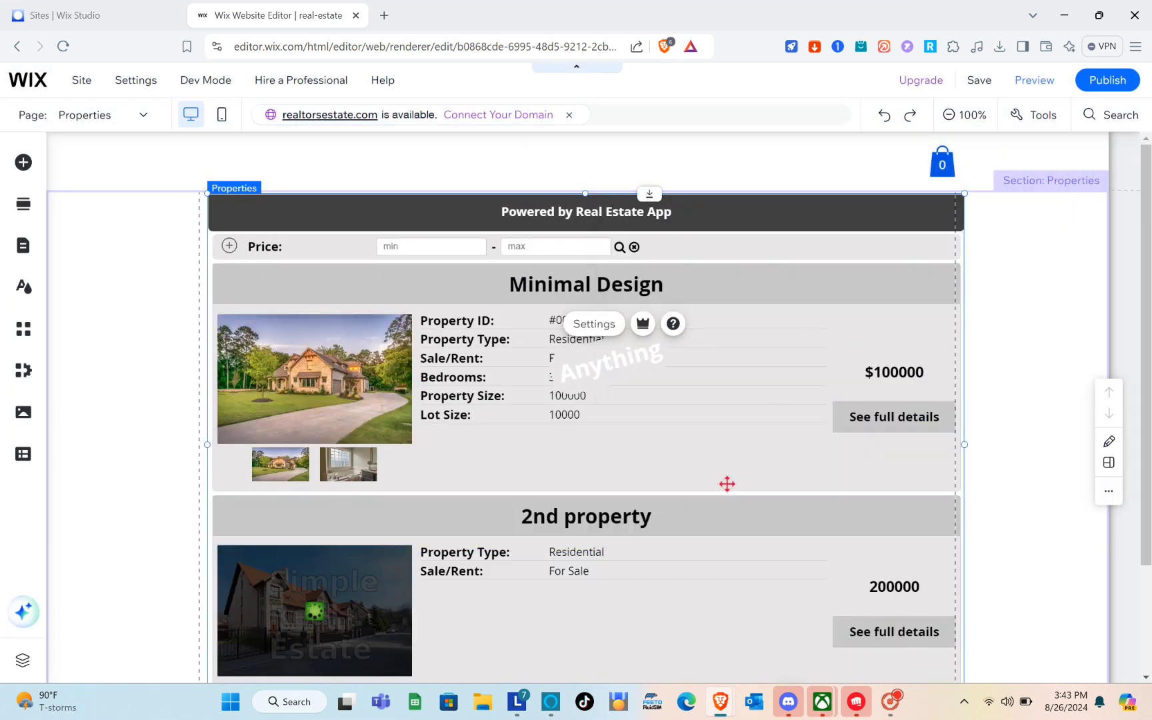
scroll(727, 481, "down", 2)
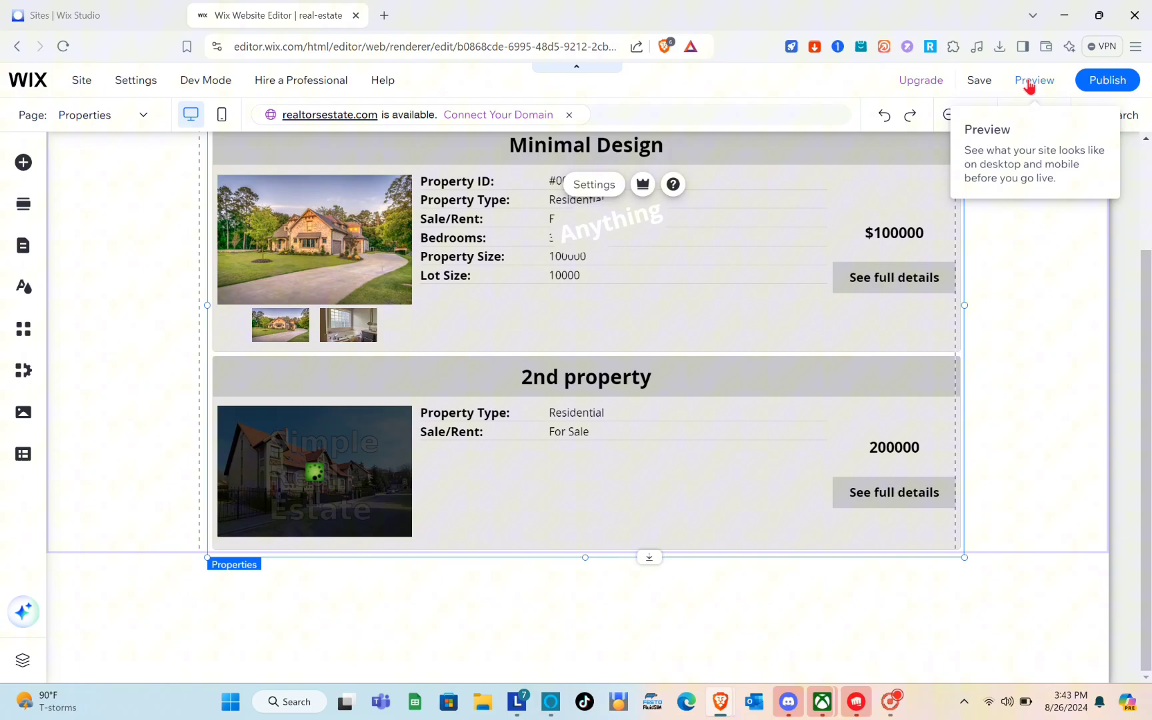
left_click(1030, 86)
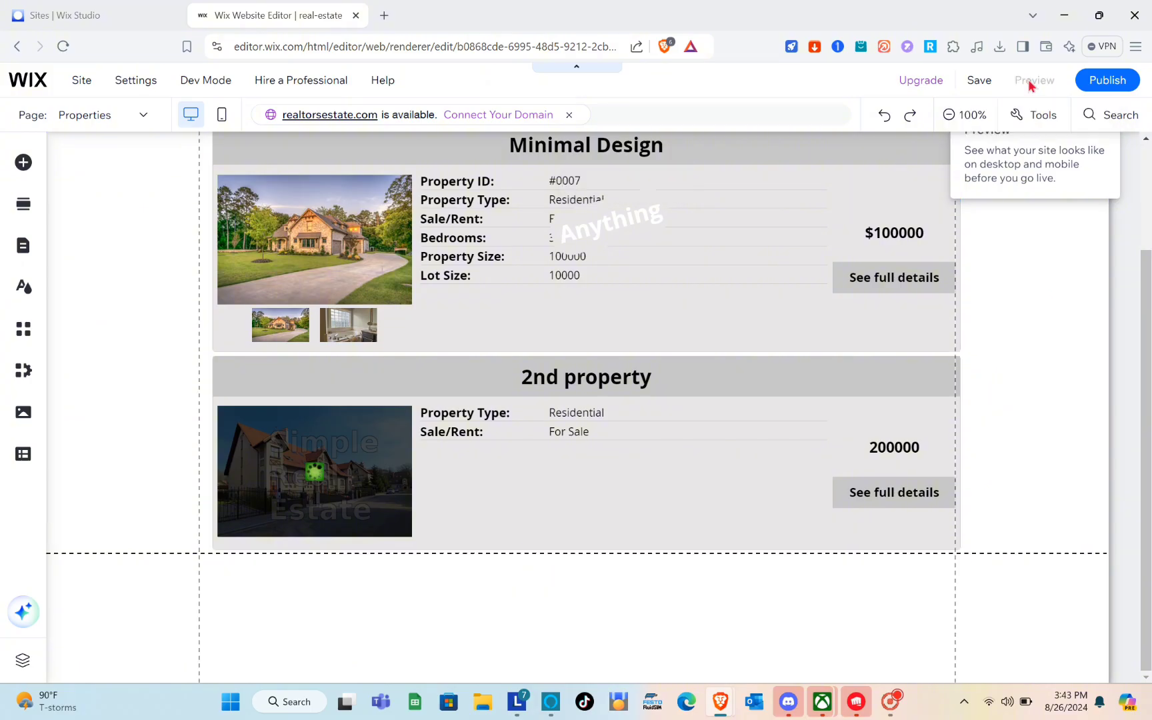